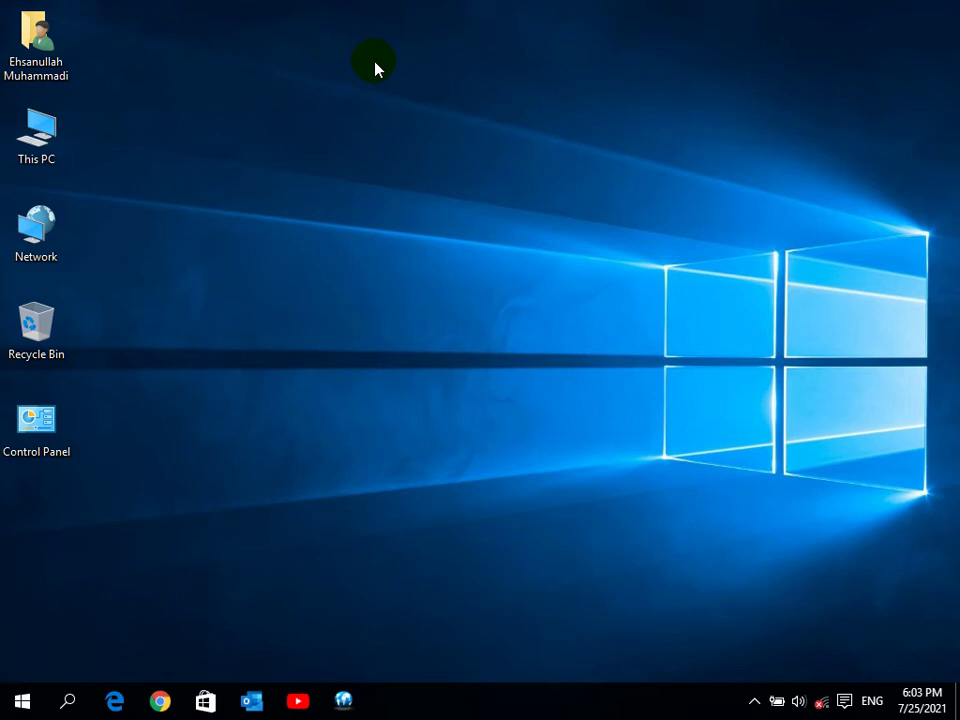
Launch Notepad from the Run prompt and maximize its window
key("super+r")
type("Notepad")
key("Return")
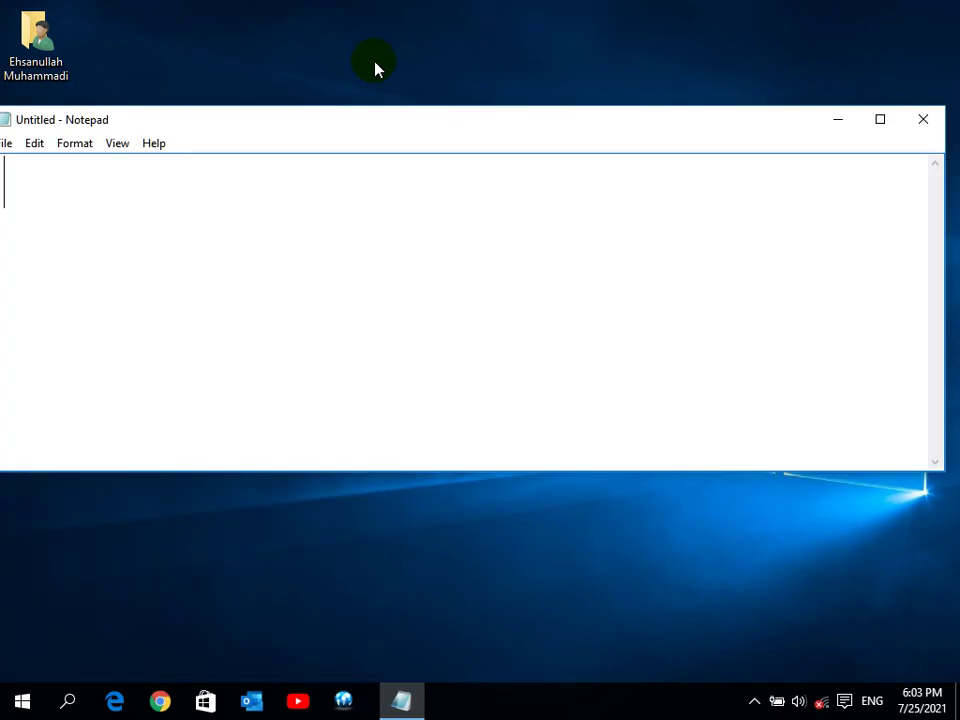
left_click(880, 119)
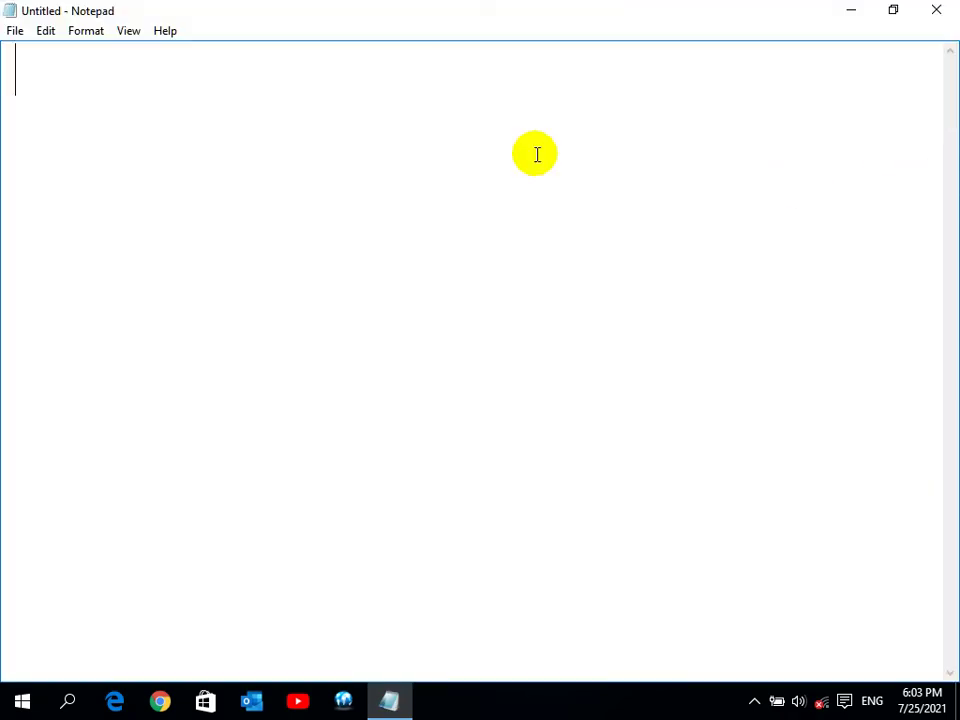
Write DIT on the first line and start a second line below it
type("DIT")
key("Return")
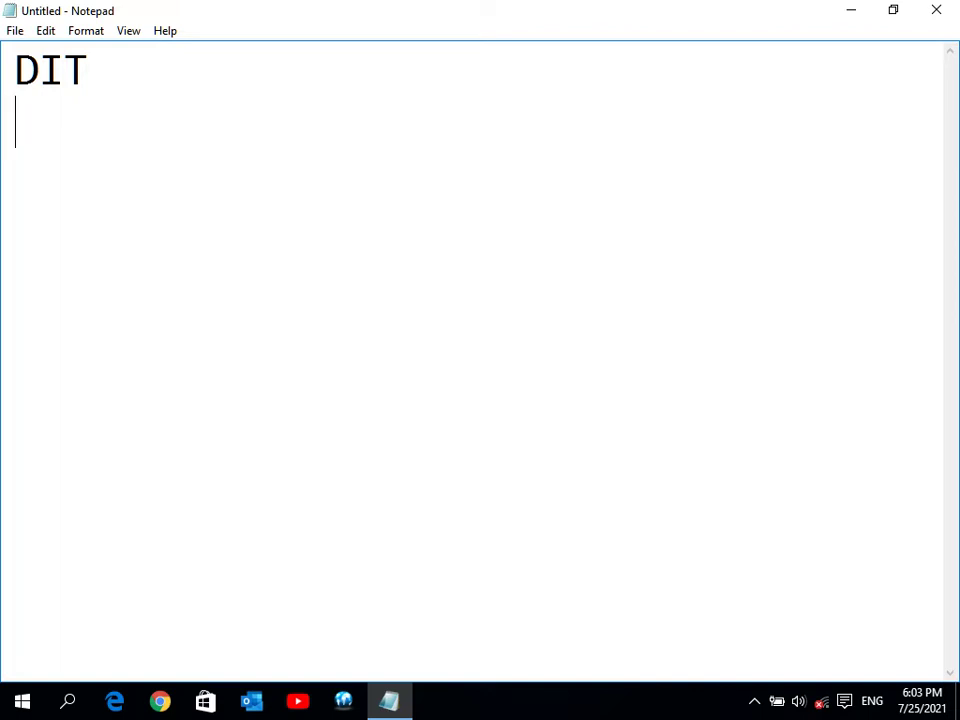
left_click(37, 62)
Delete the D so the line reads IT, then add two empty lines beneath it
key("BackSpace")
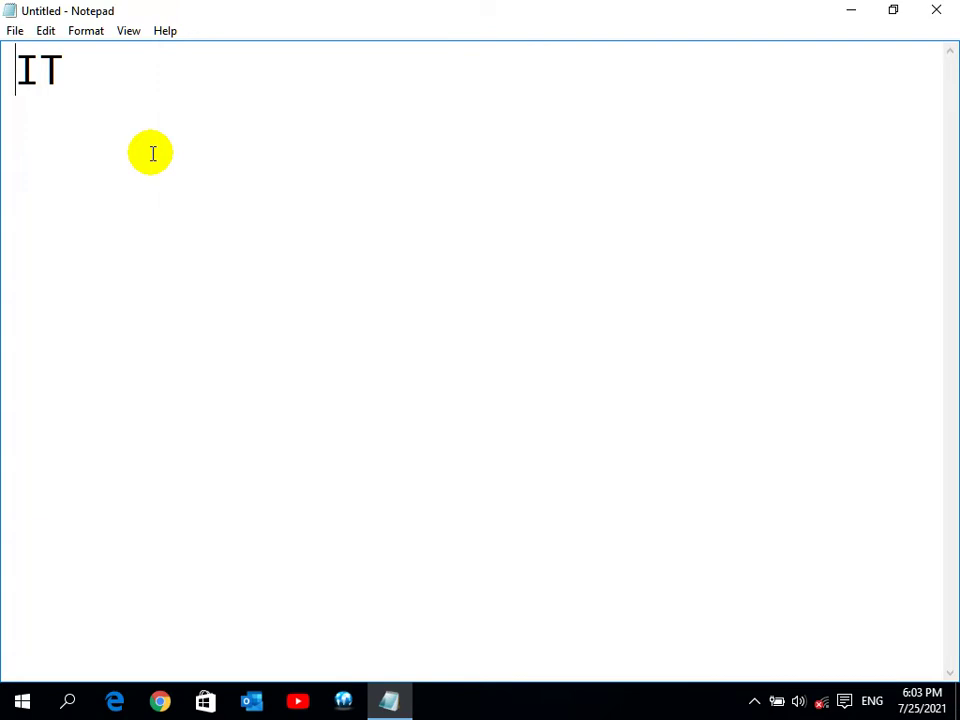
left_click(122, 63)
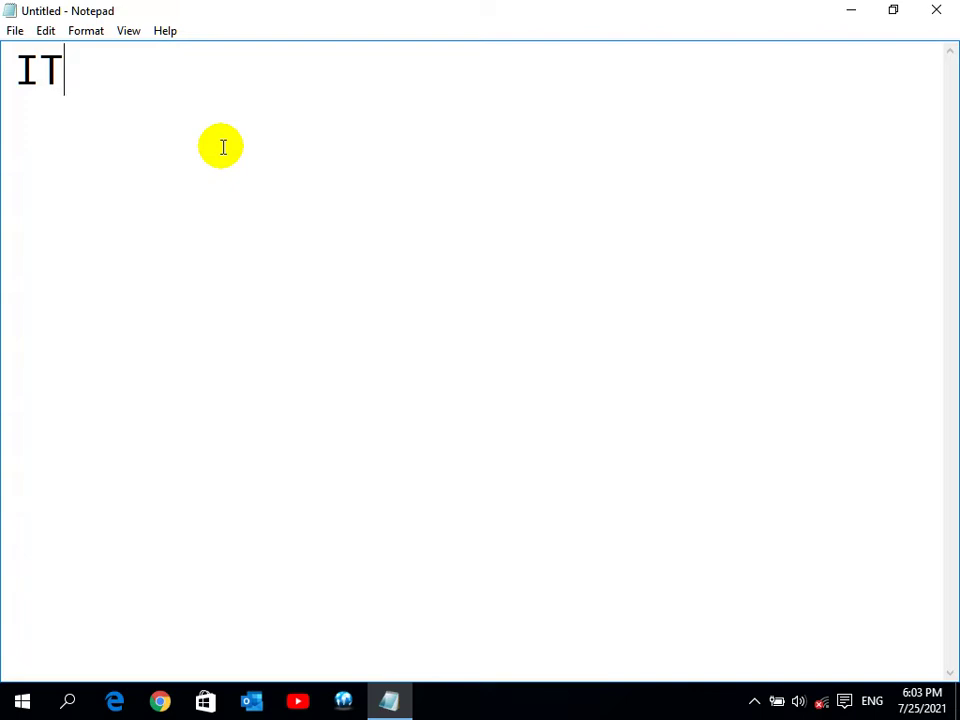
key("Return")
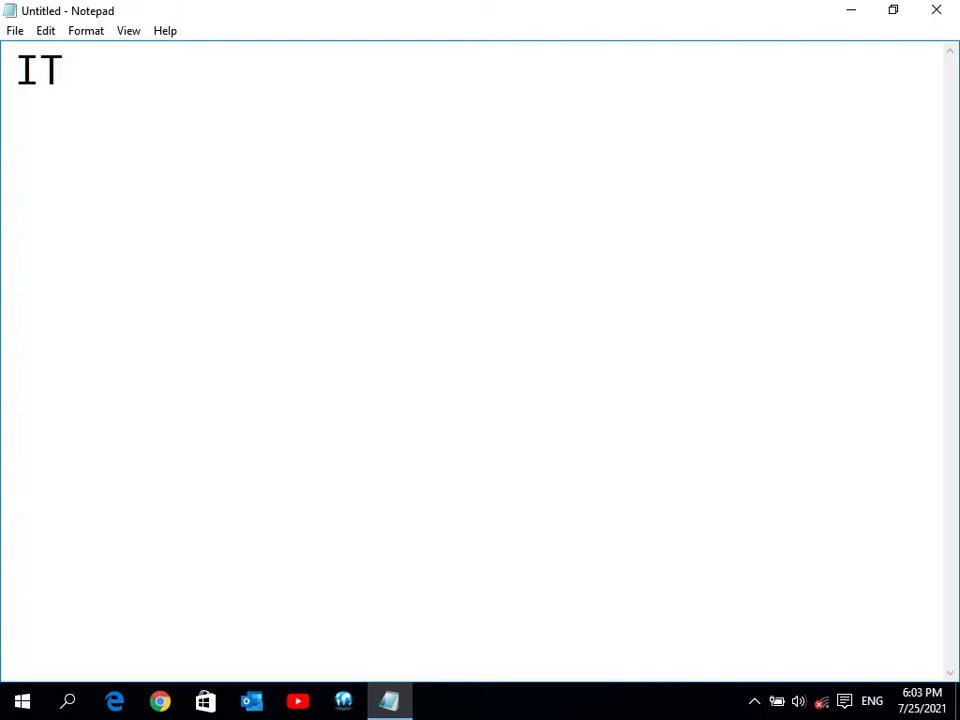
key("Return")
left_click(222, 147)
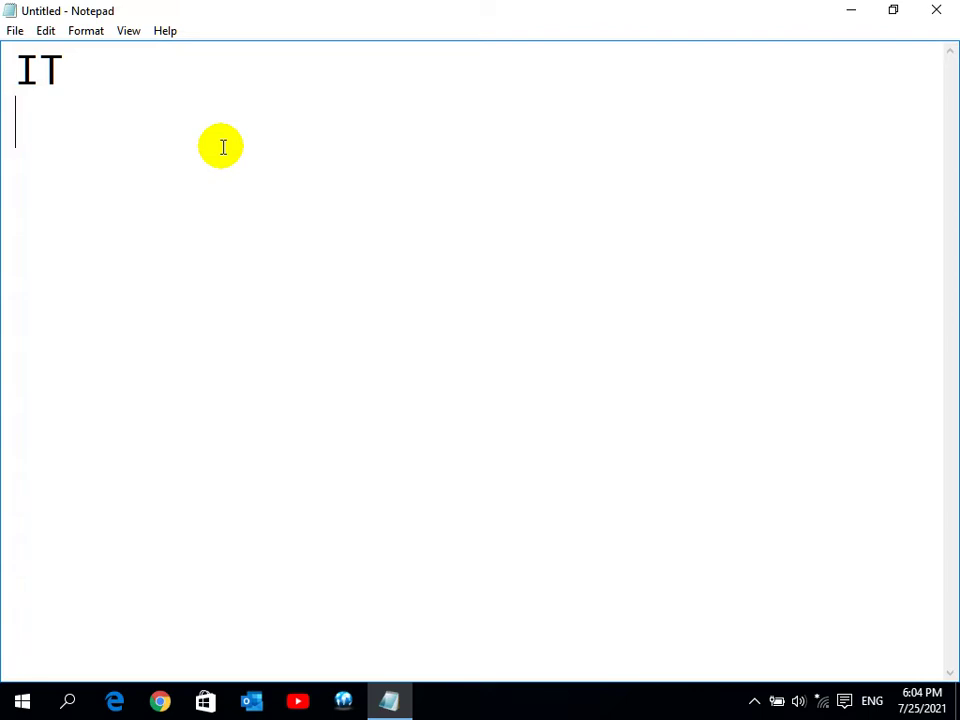
Append ' (Information Technology)' to the IT heading and highlight each word of the expansion
key("BackSpace")
type("(Information Te")
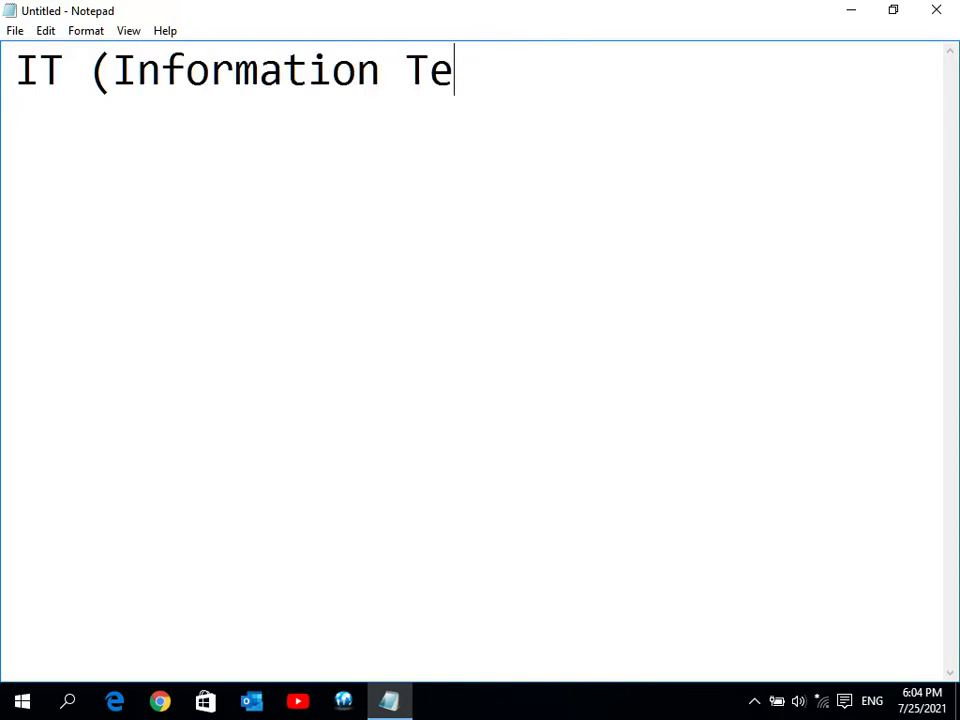
type("chnology)")
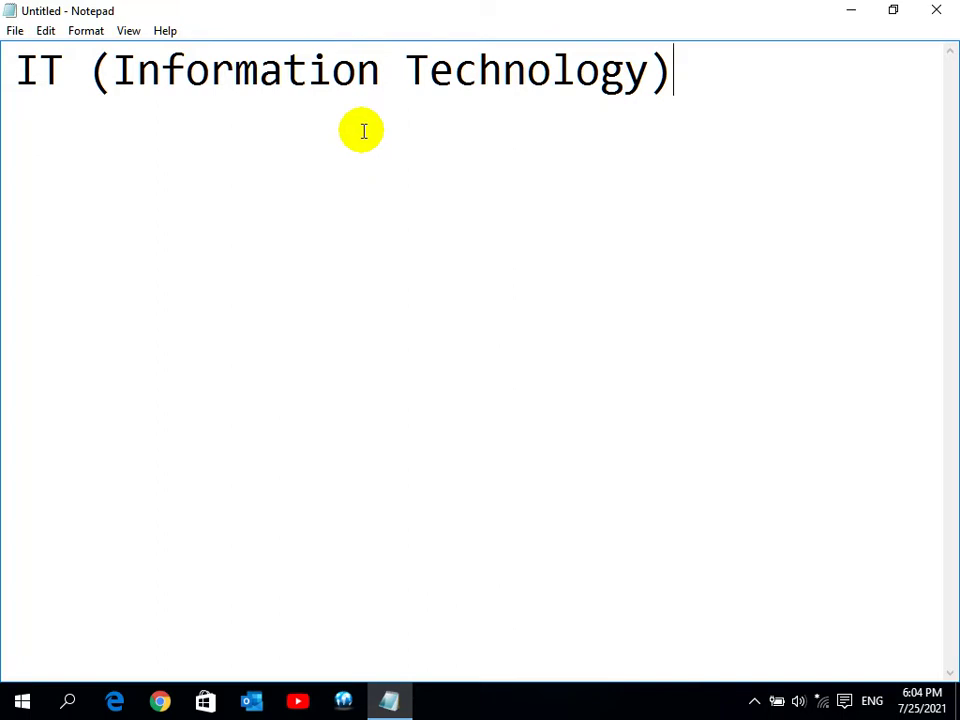
left_click_drag(384, 71, 113, 72)
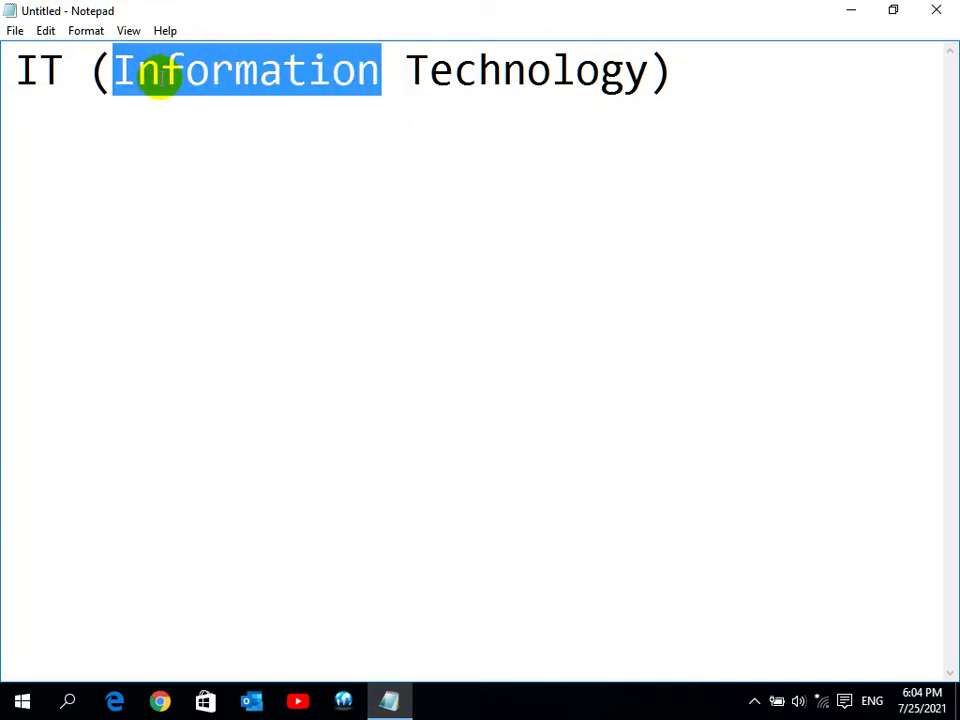
left_click_drag(648, 72, 412, 72)
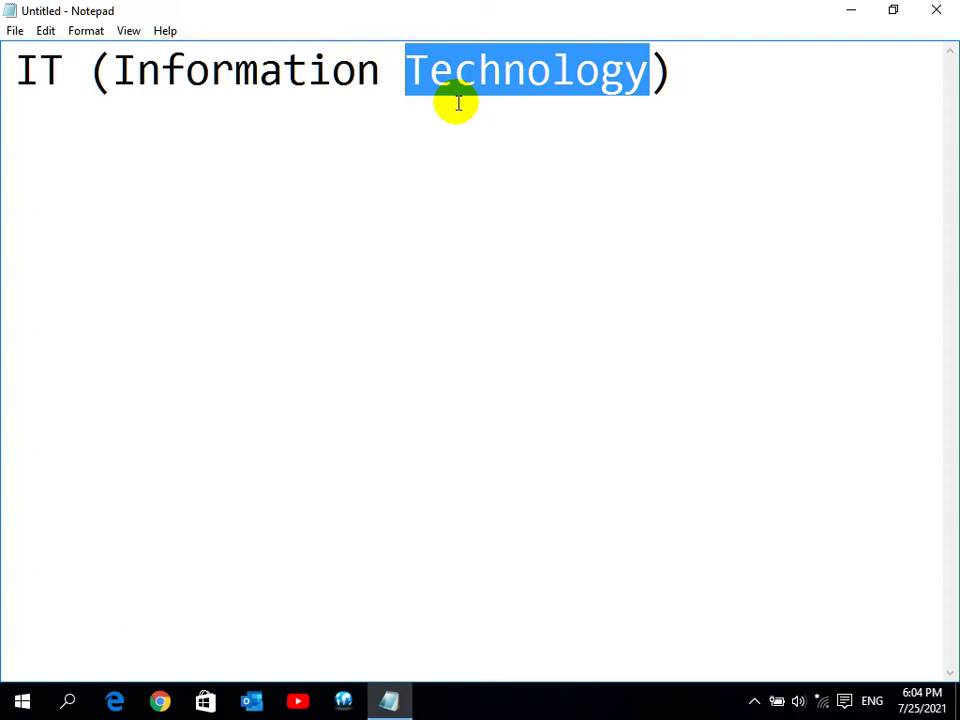
left_click(758, 86)
List items 1. CIT, 2. DIT and 3. BCS BSE BIT under the heading
key("Return")
type("1. CIT")
key("Return")
type("2. ")
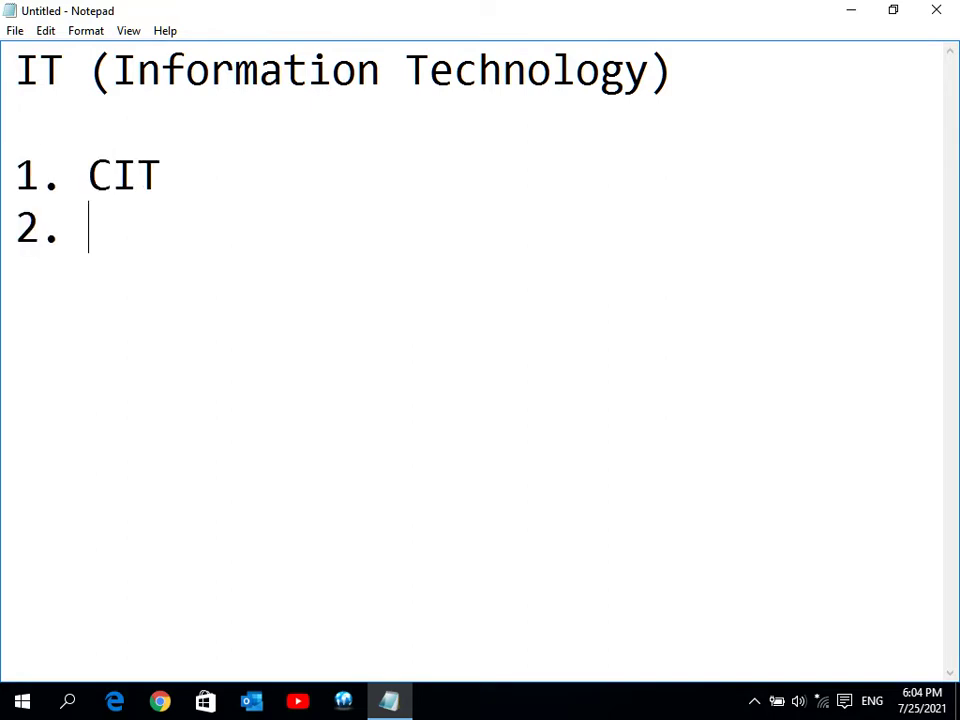
type("DIT")
key("Return")
type(".BCS")
key("BackSpace")
key("BackSpace")
key("BackSpace")
key("BackSpace")
type("3. BCS ")
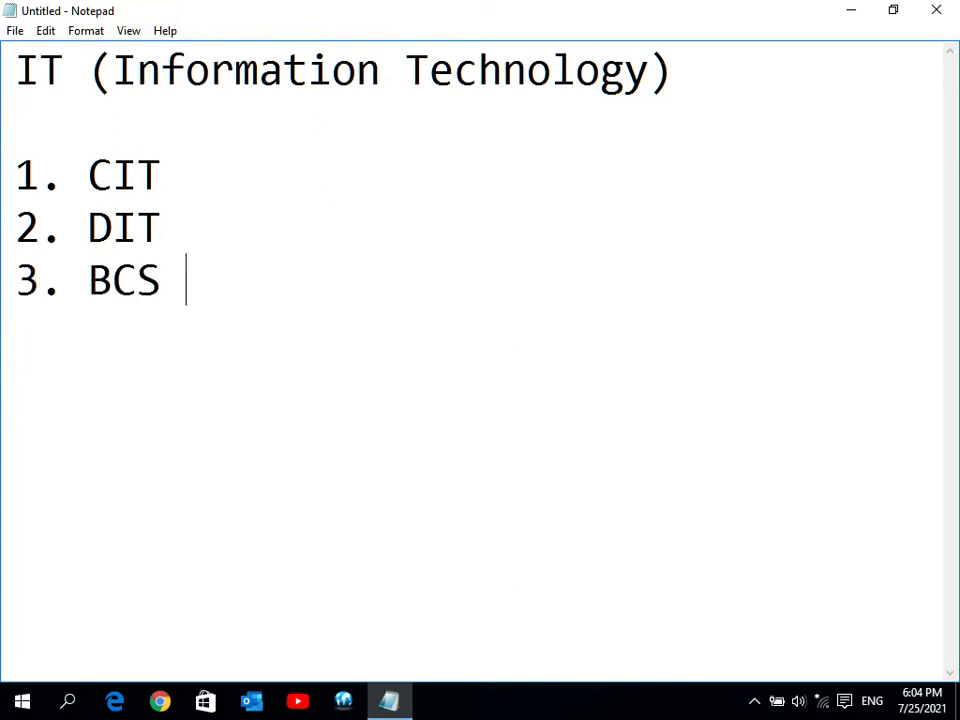
type("BSE BIT")
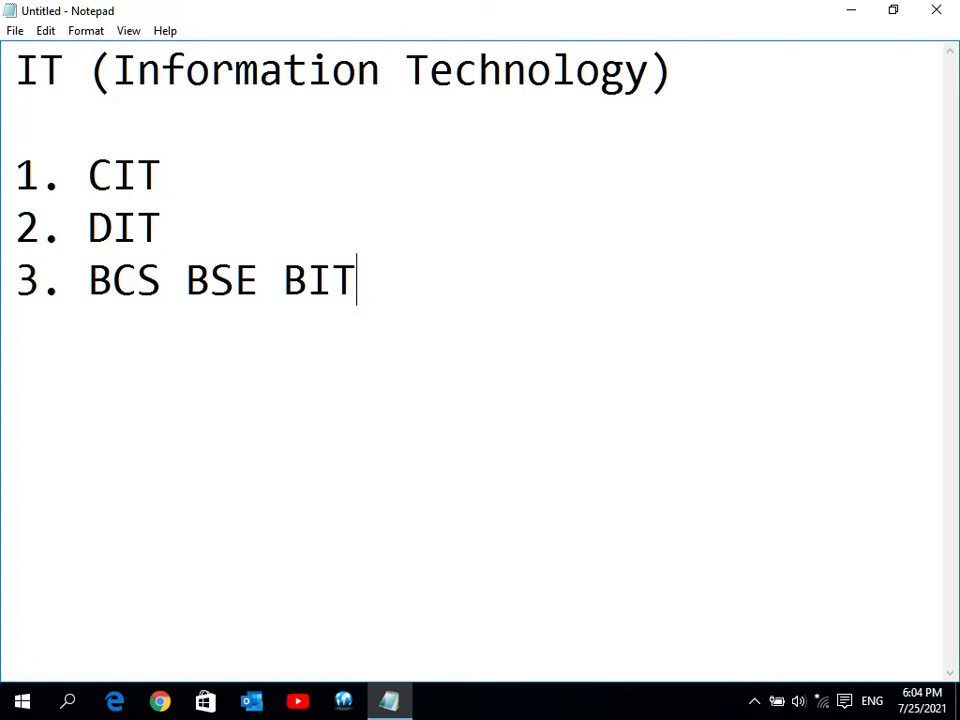
Highlight letters within BCS, BSE and BIT to point out their parts
left_click(90, 281)
left_click_drag(111, 281, 147, 287)
left_click(147, 287)
left_click(207, 287)
left_click_drag(188, 283, 203, 280)
left_click(230, 281)
left_click(241, 283)
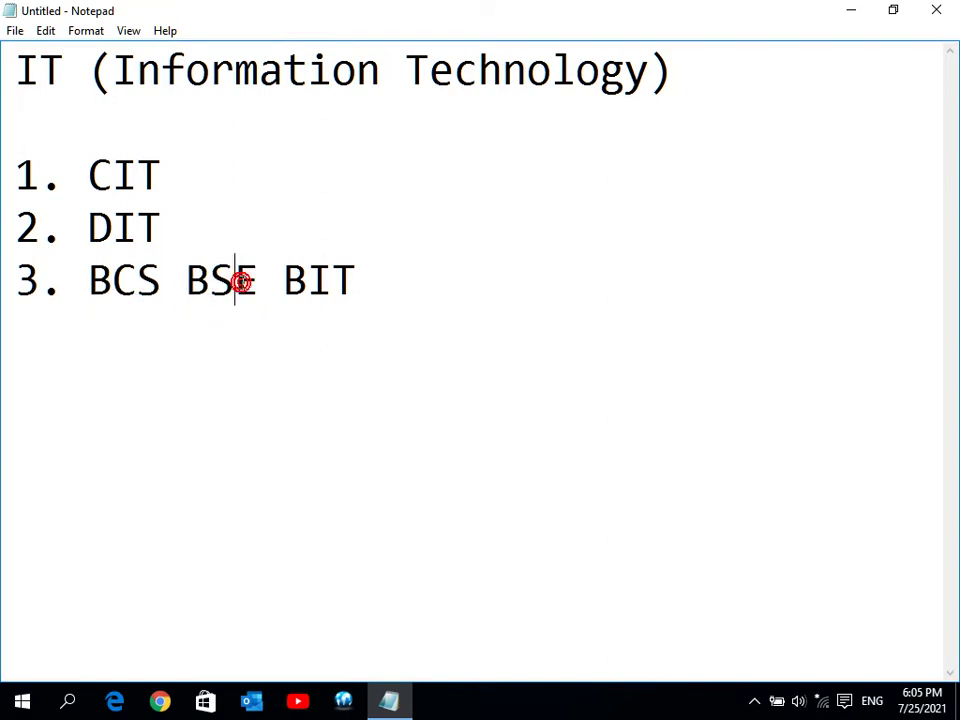
left_click_drag(312, 281, 289, 283)
left_click(332, 283)
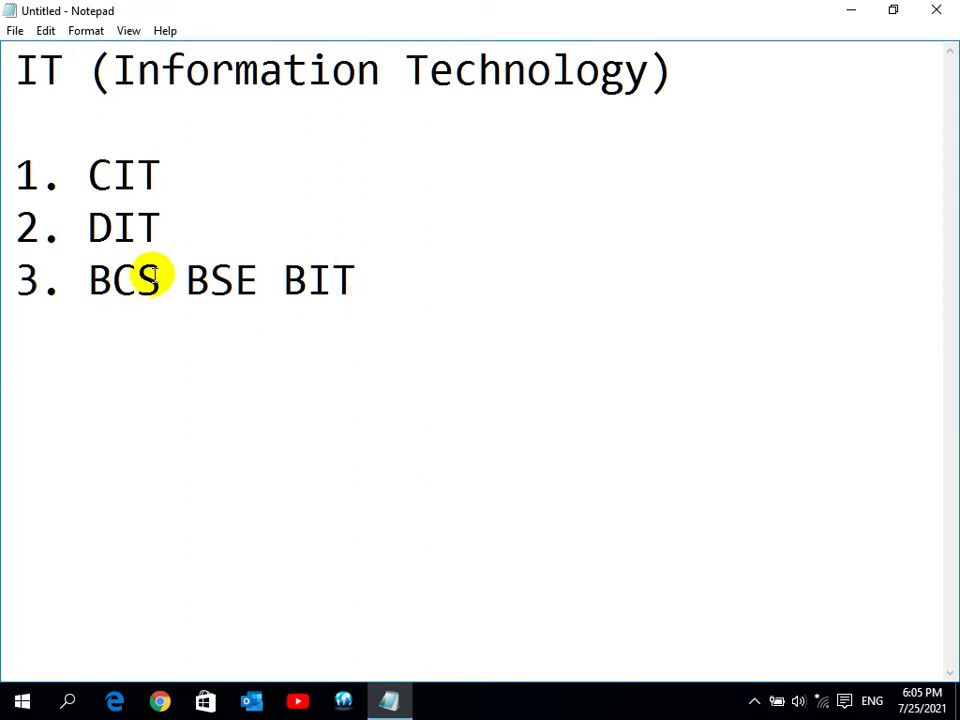
left_click_drag(150, 277, 112, 277)
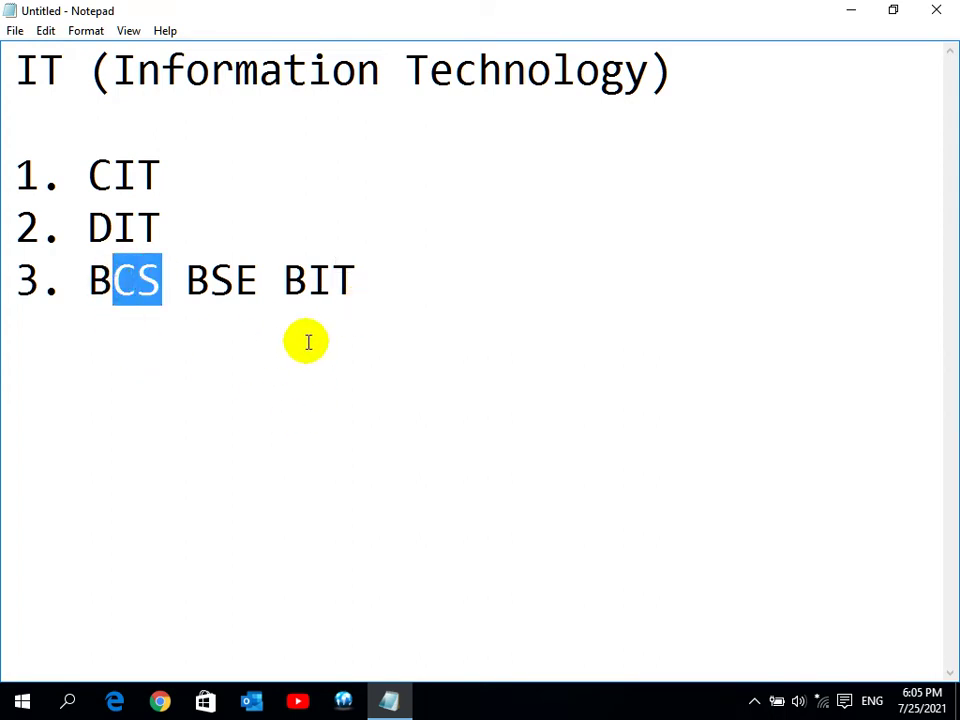
left_click_drag(259, 281, 210, 281)
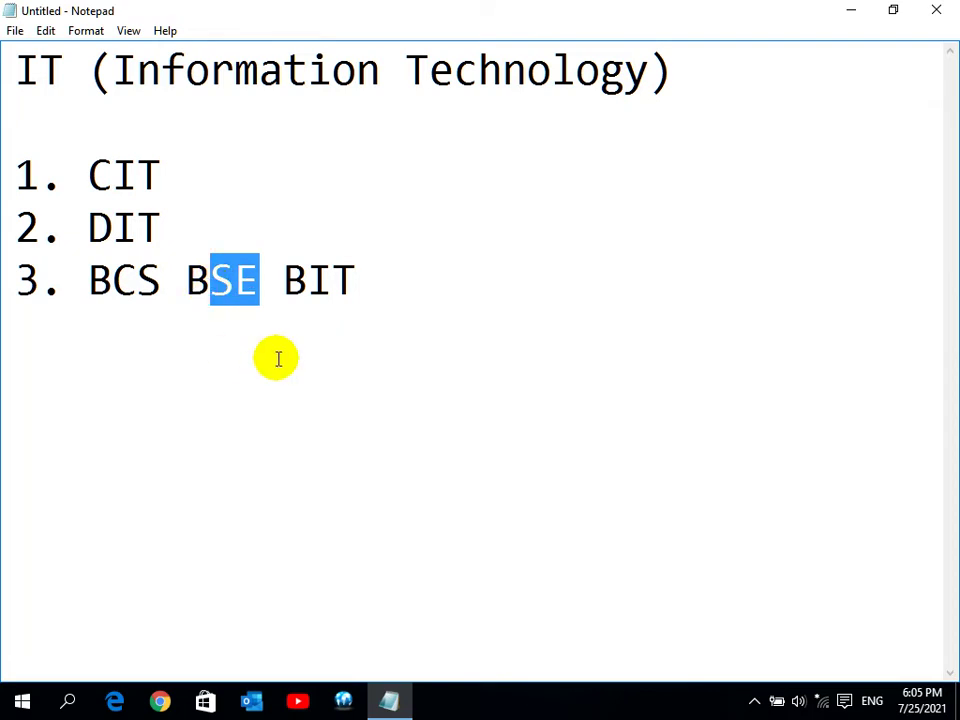
left_click(411, 326)
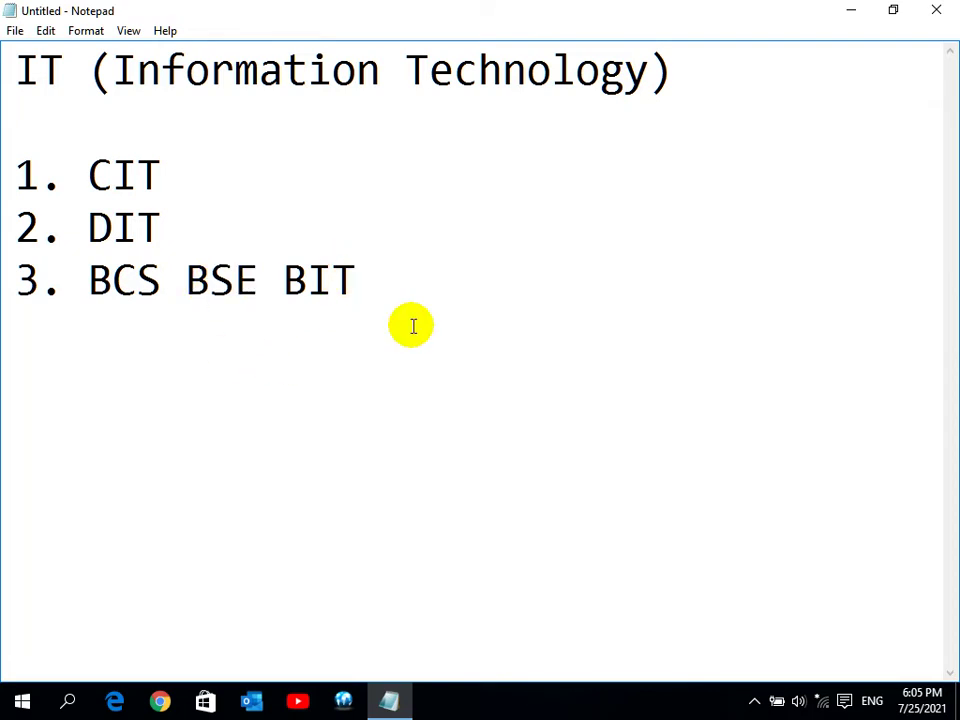
Add a line after item 3 and highlight CIT and DIT in the list
key("Return")
left_click(167, 170)
left_click_drag(167, 170, 80, 168)
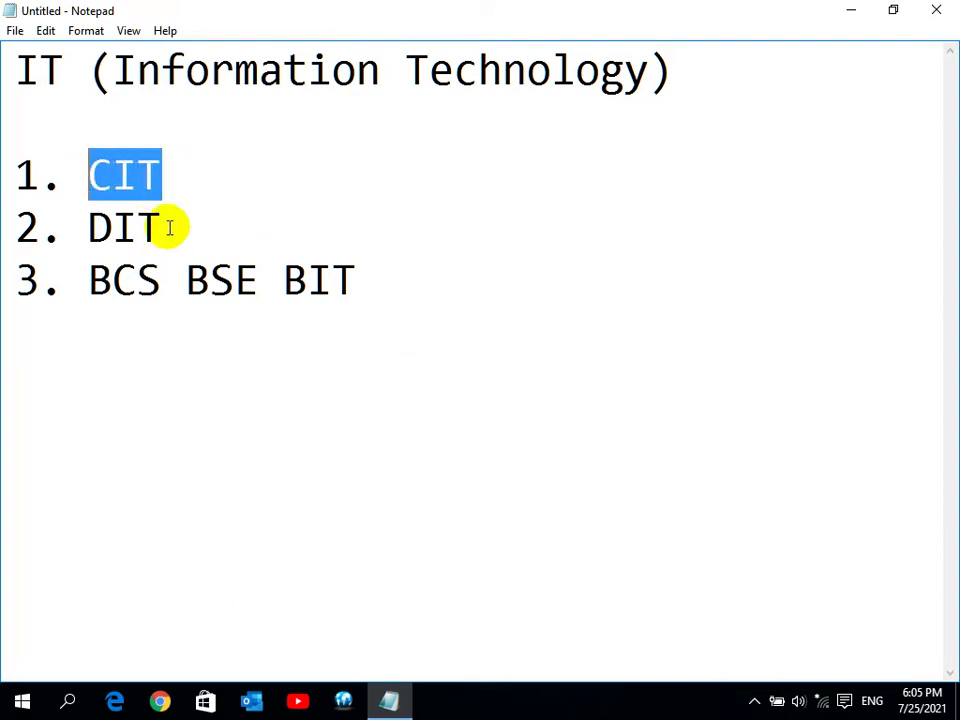
left_click_drag(167, 225, 89, 228)
left_click(112, 283)
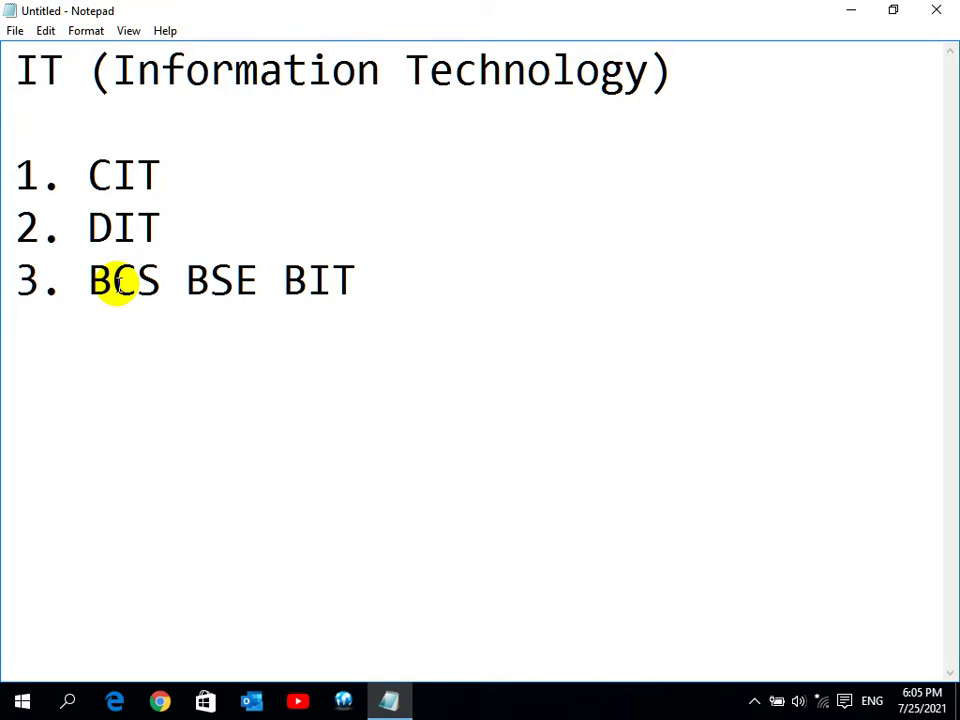
Add list items 4. MCS and 5. DCS
left_click(390, 277)
key("Return")
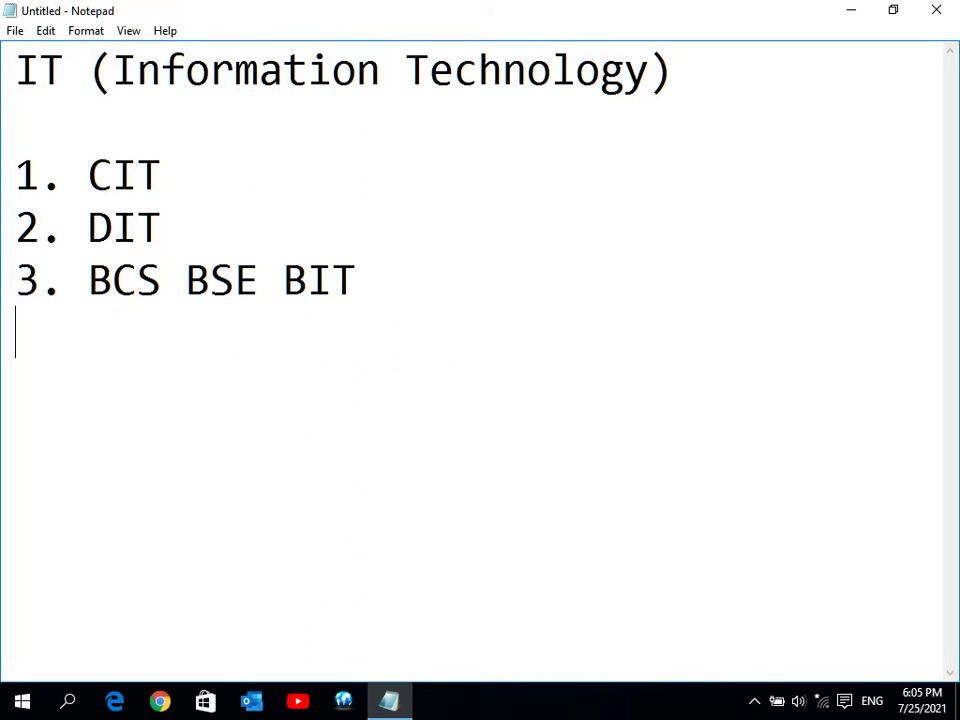
type("4. MCS")
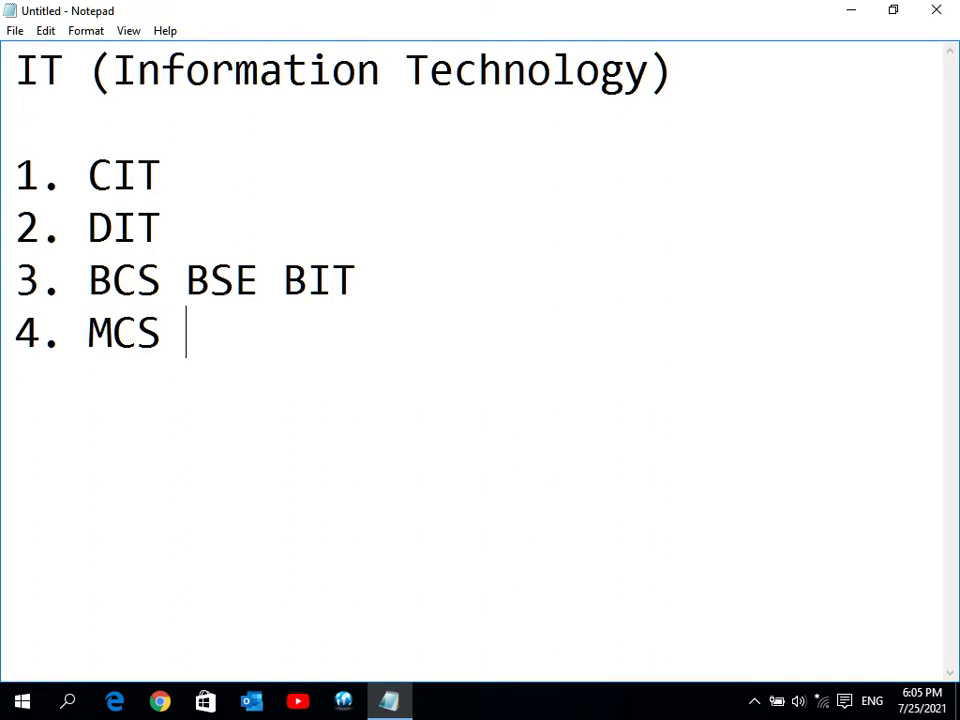
key("Return")
type("5. D")
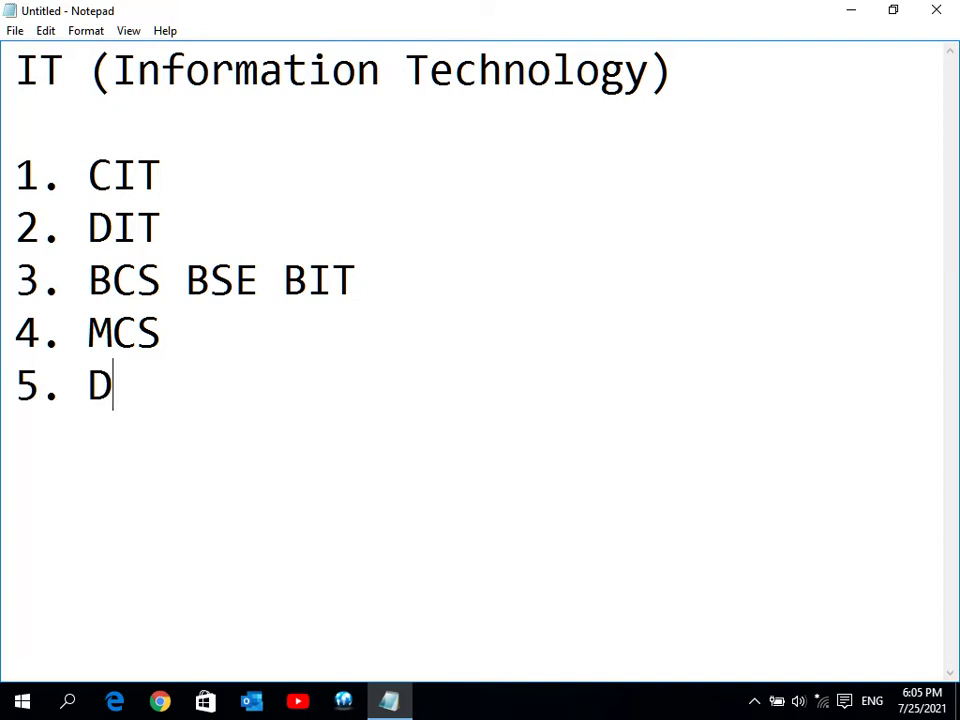
type("CS")
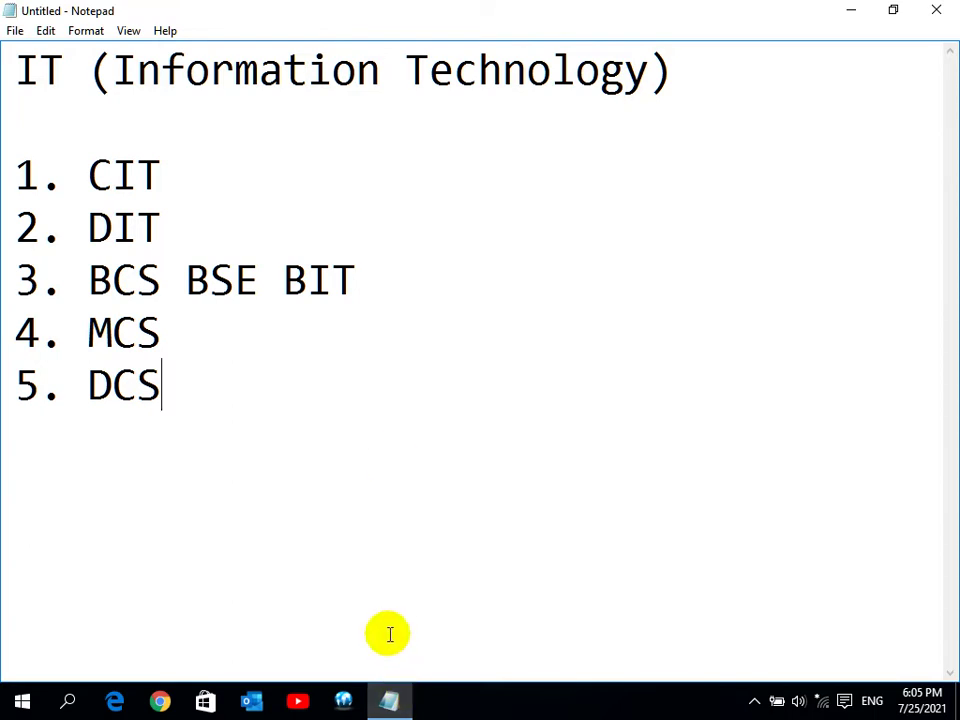
Highlight the 1. CIT and 2. DIT lines, then select the entire course list
left_click_drag(15, 176, 165, 178)
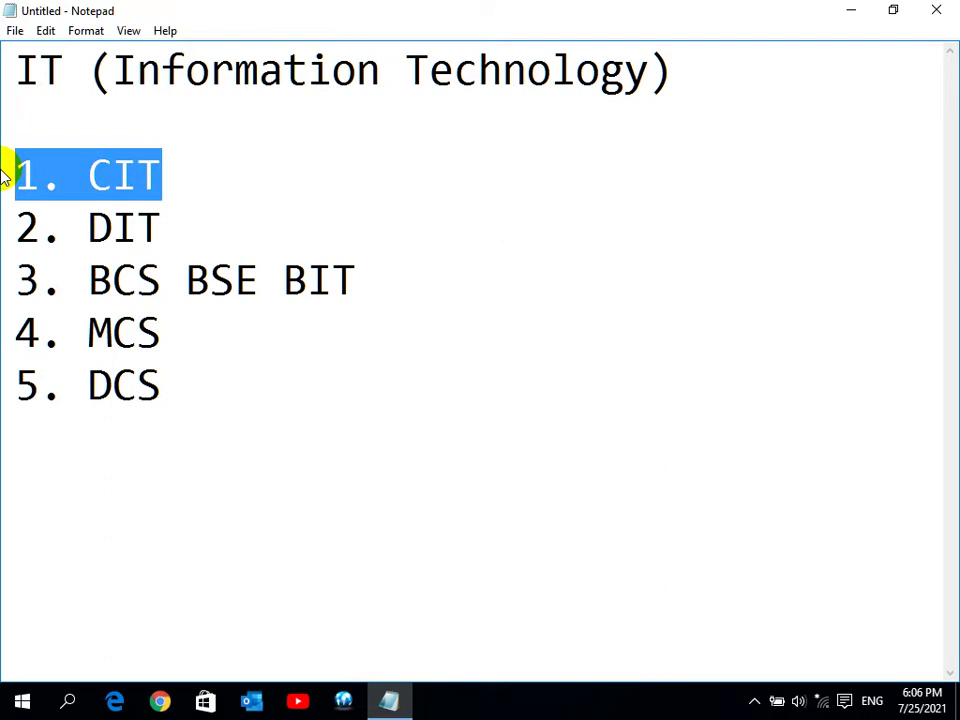
left_click(248, 183)
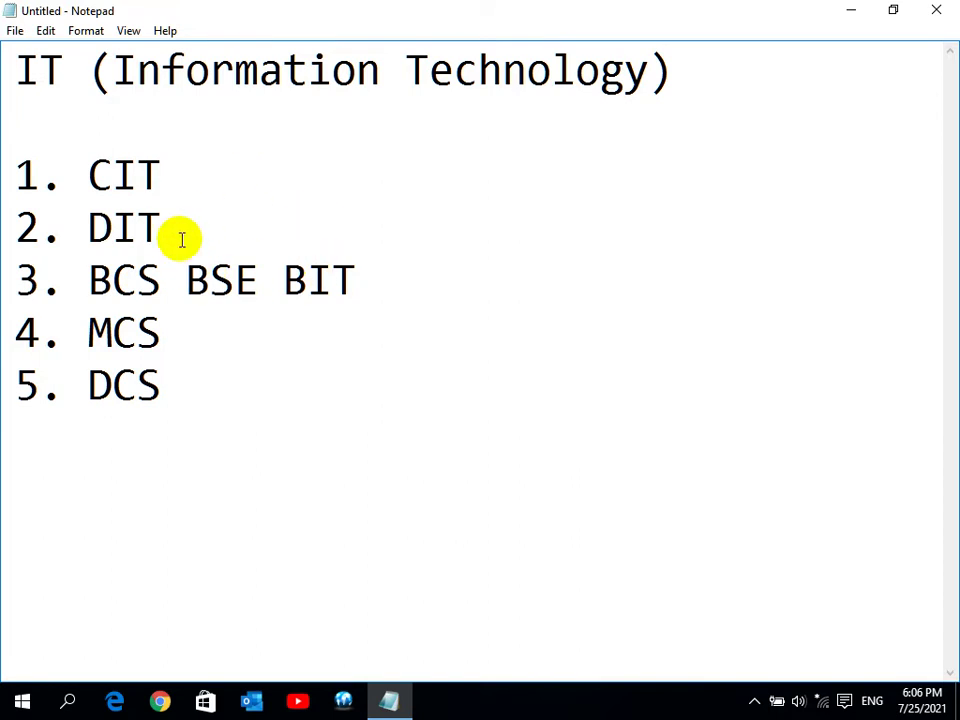
left_click_drag(180, 228, 5, 228)
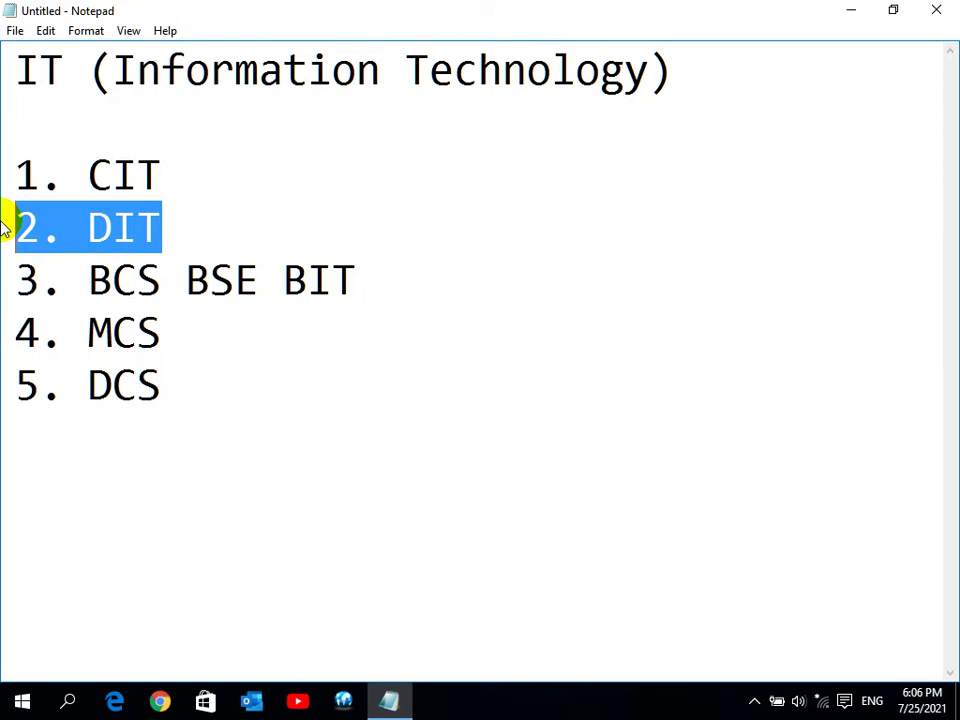
left_click(246, 428)
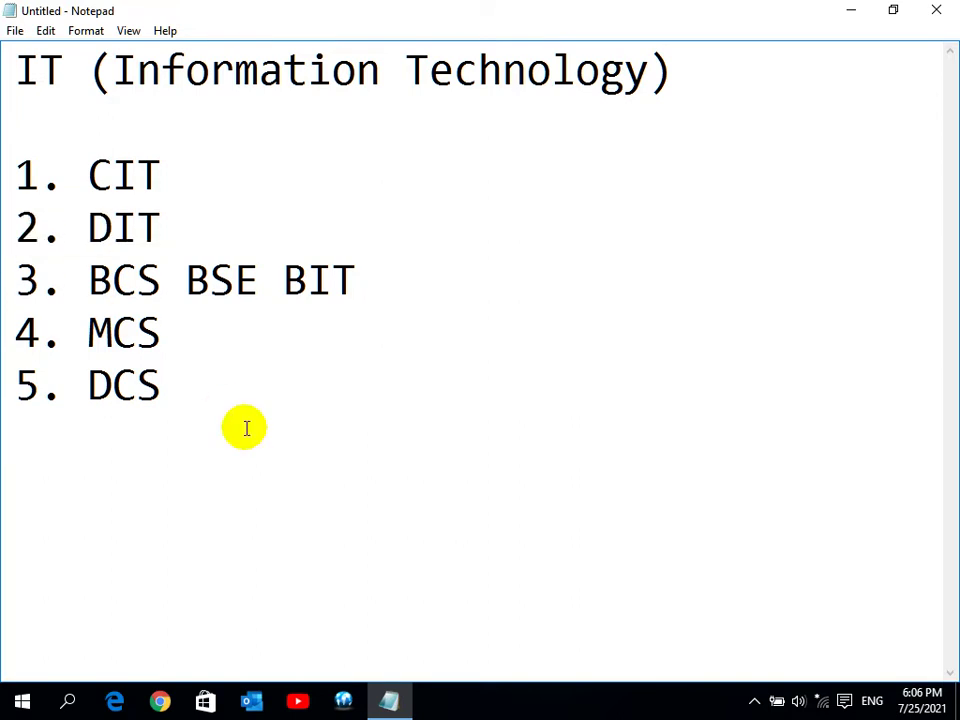
left_click_drag(262, 445, 3, 222)
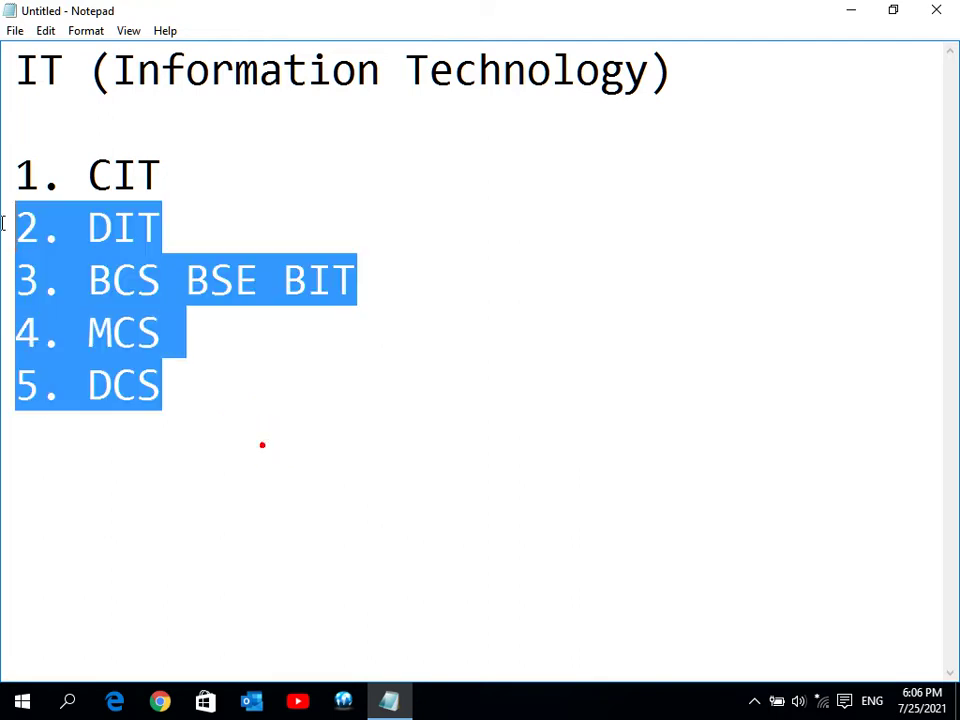
key("ctrl+a")
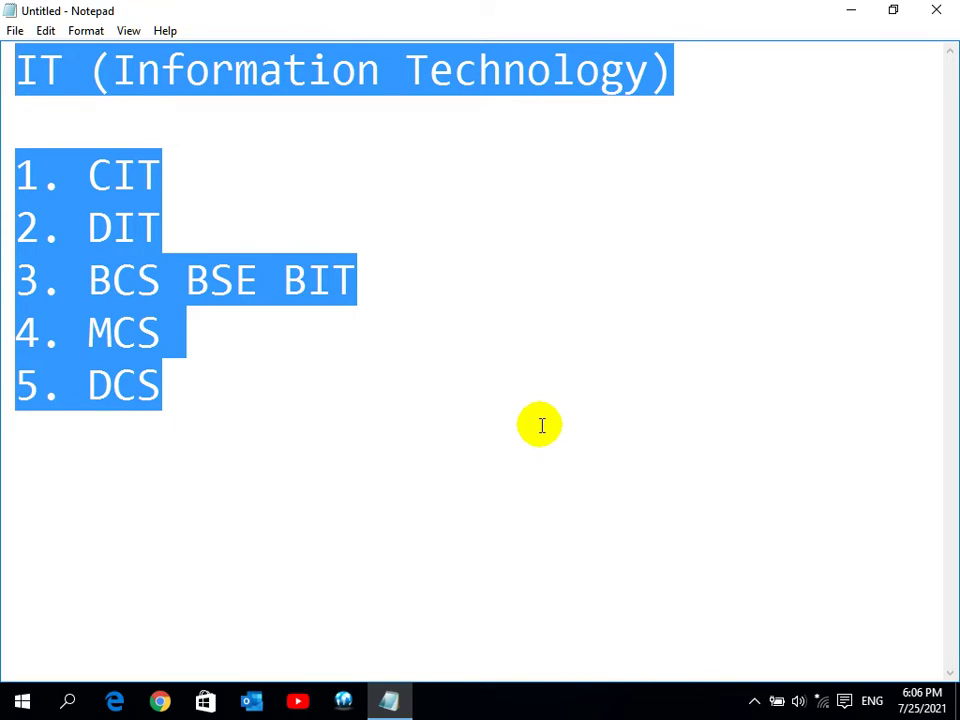
left_click(540, 425)
Clear the document and type the heading 'Adobe Photoshop'
key("ctrl+a")
key("Delete")
type("Ad")
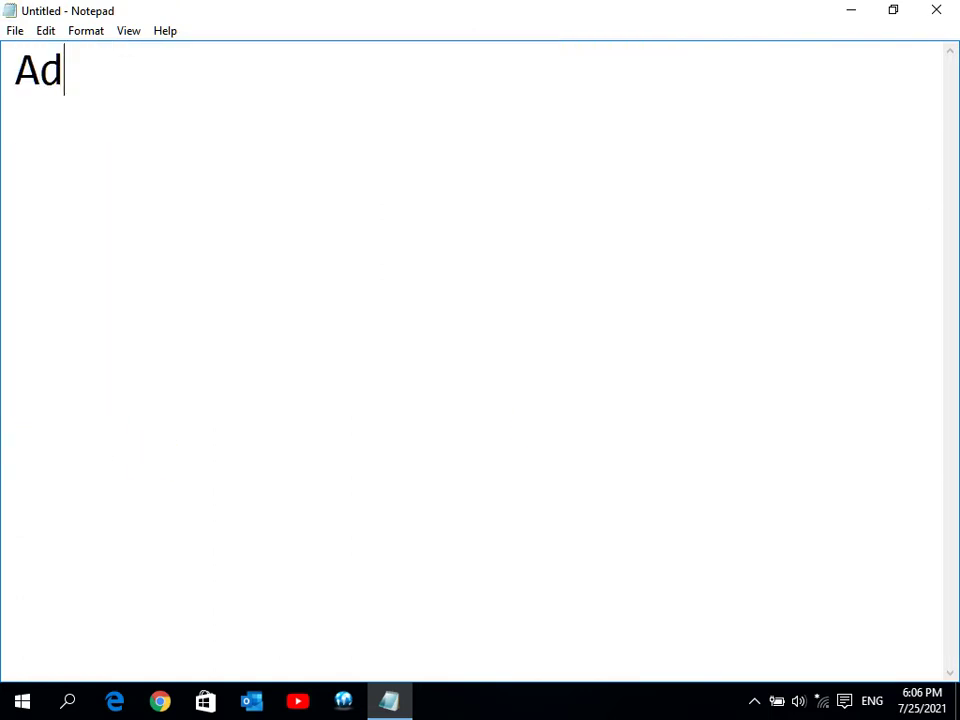
type("obe  Photosh")
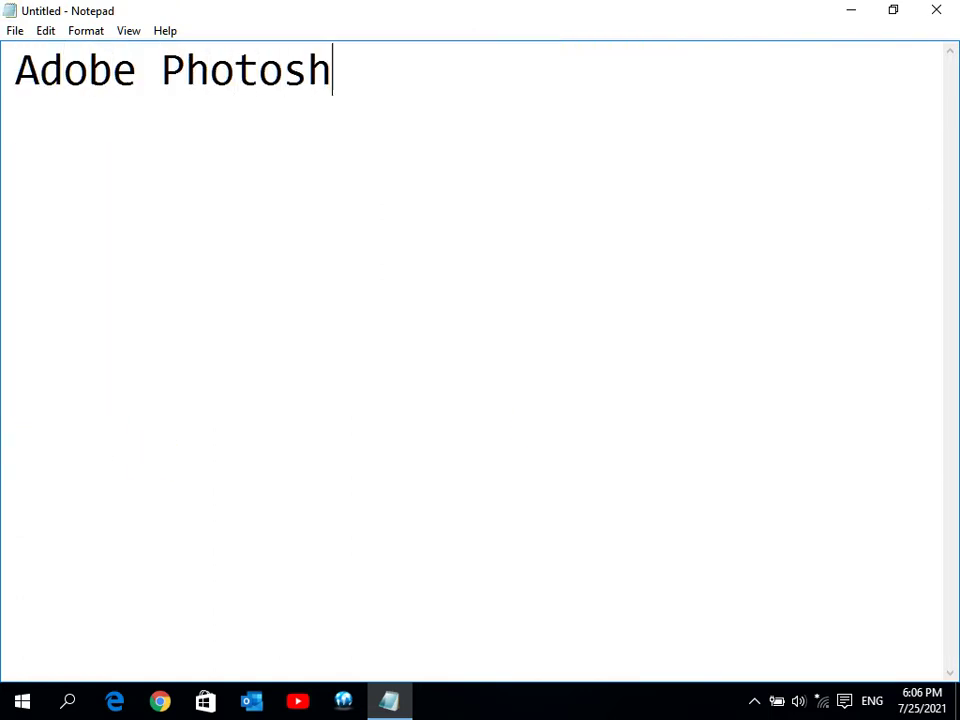
type("op")
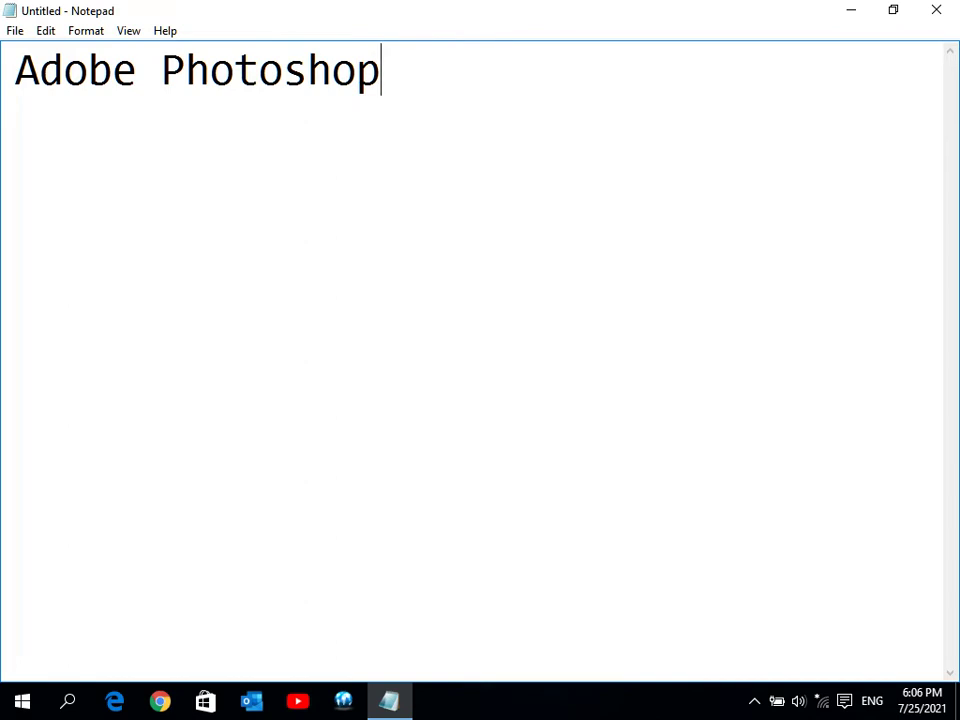
Highlight the words Adobe and Photoshop in turn, leaving the caret after the heading
double_click(135, 76)
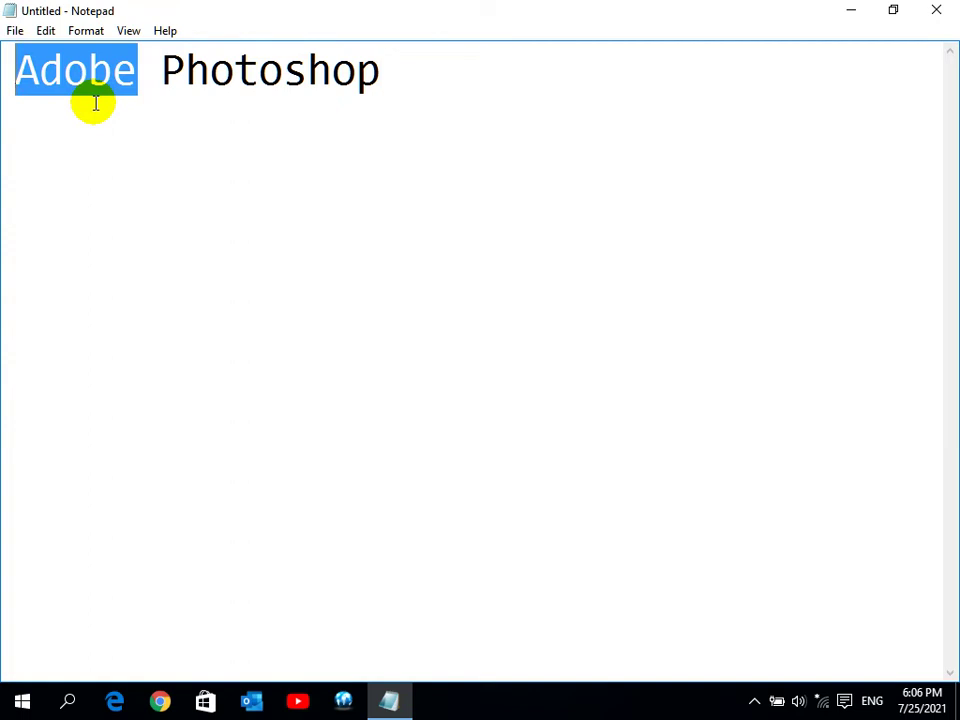
left_click(111, 76)
mouse_move(136, 76)
left_mouse_down()
mouse_move(380, 76)
mouse_move(161, 84)
left_mouse_up()
left_click(284, 80)
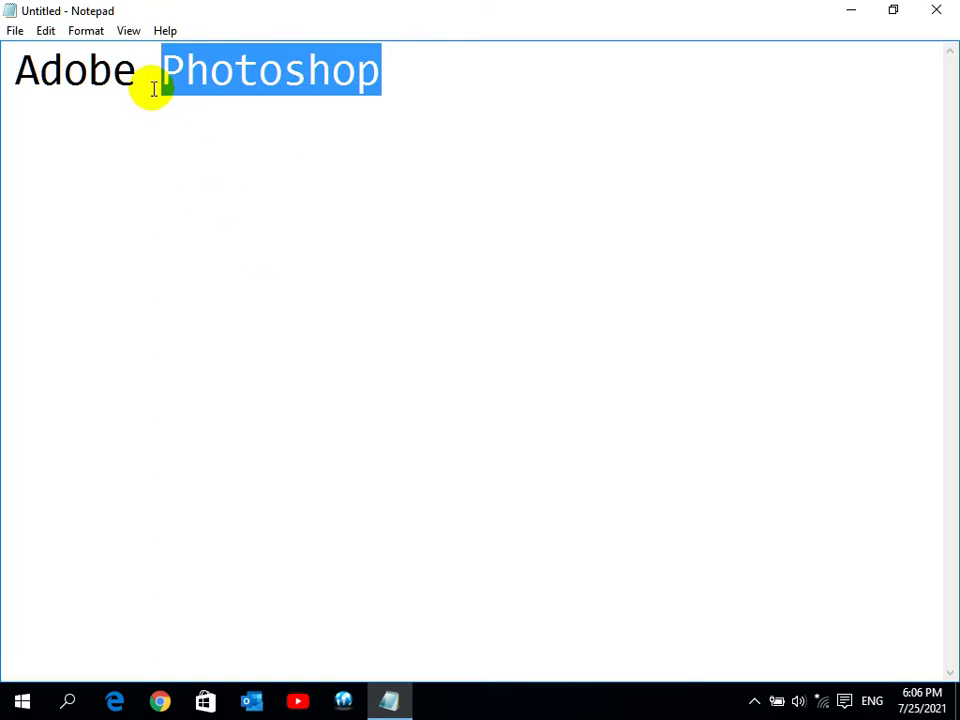
left_click_drag(131, 76, 25, 66)
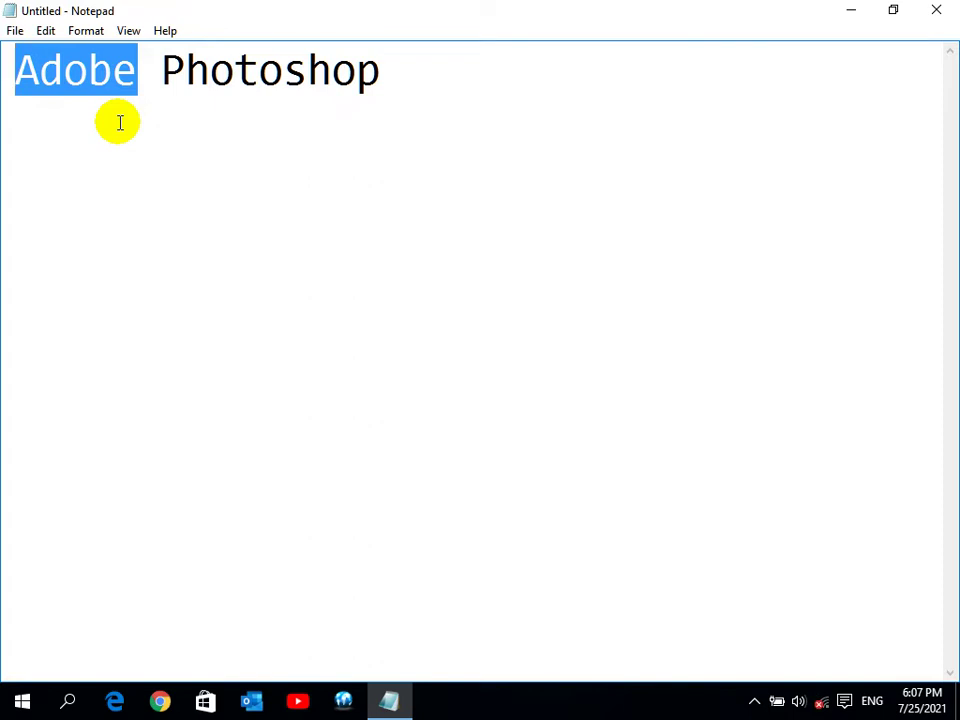
left_click(117, 120)
left_click_drag(384, 72, 164, 68)
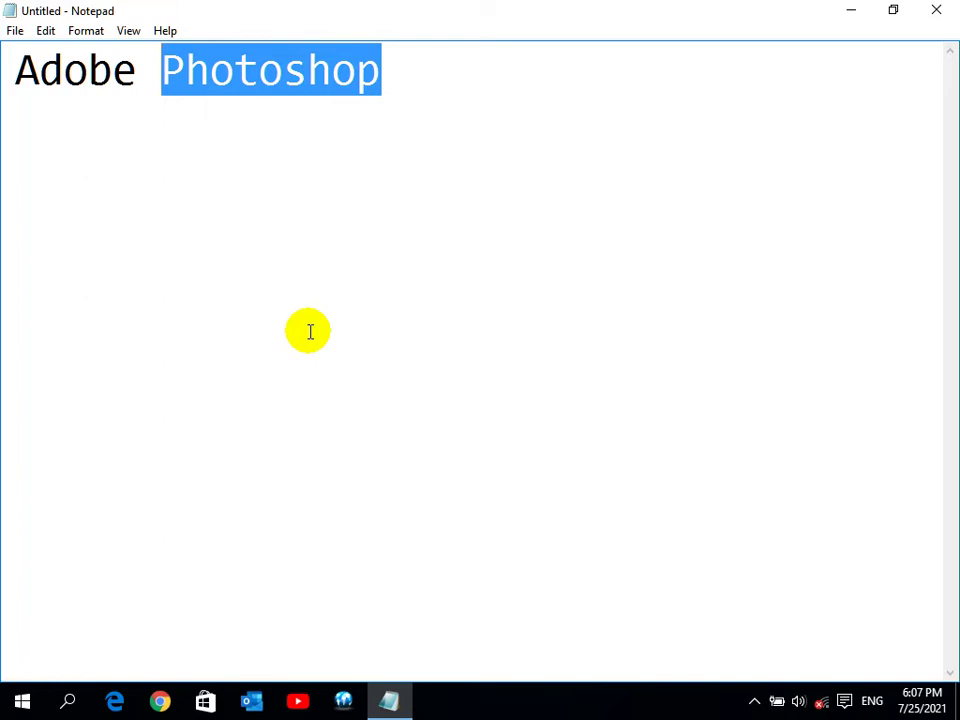
left_click(420, 79)
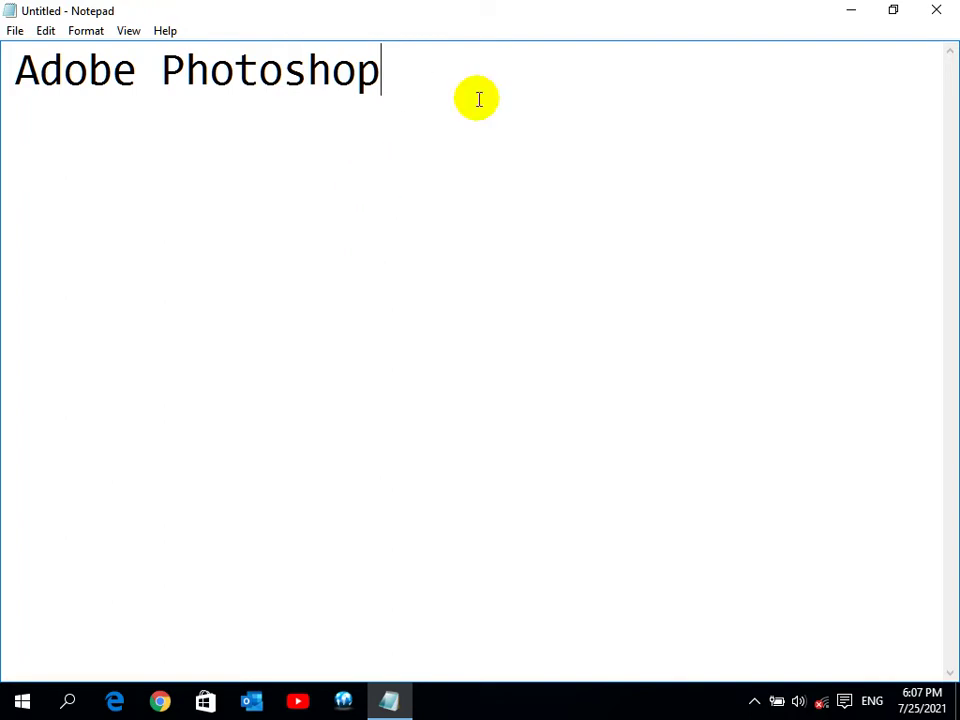
List items 1. Bitmap and 2. Victor beneath the Adobe Photoshop heading
key("Return")
key("Return")
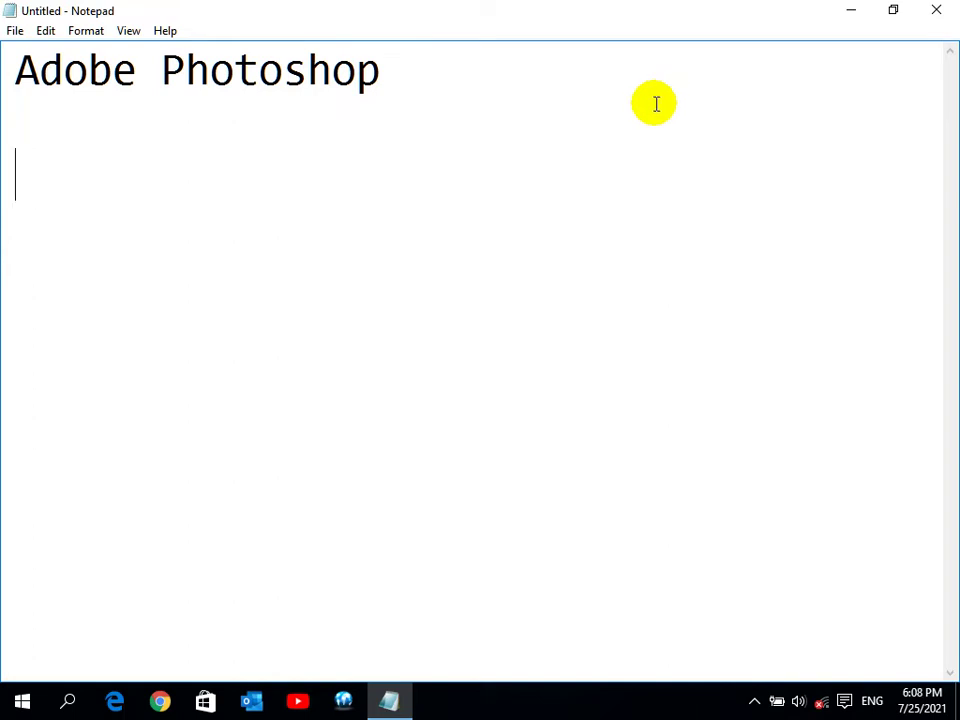
left_click_drag(416, 69, 167, 39)
left_click(140, 171)
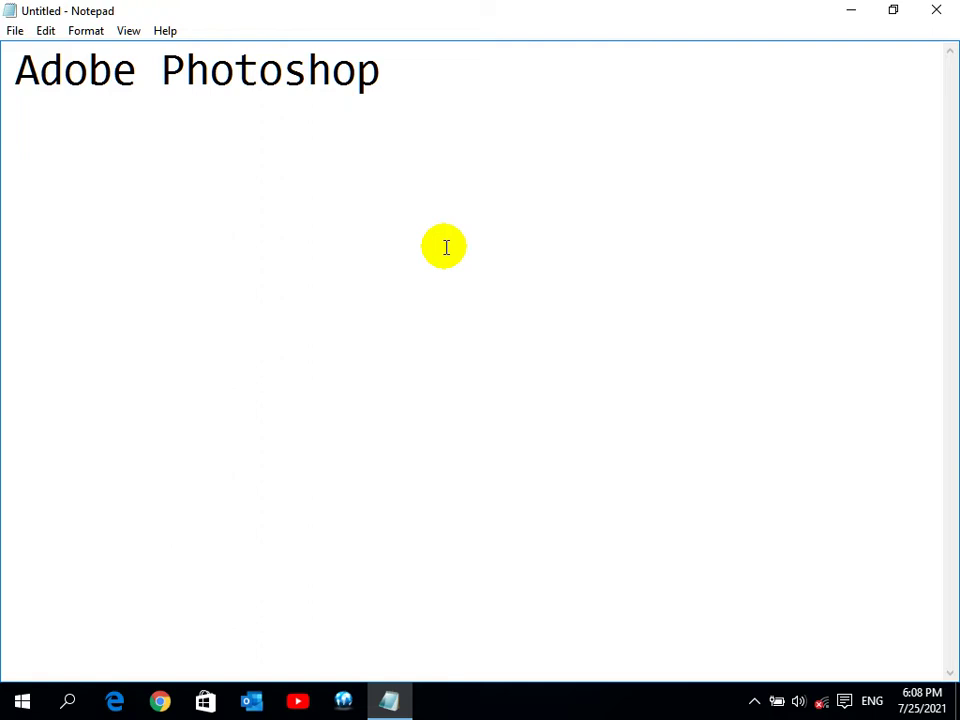
type("1. ")
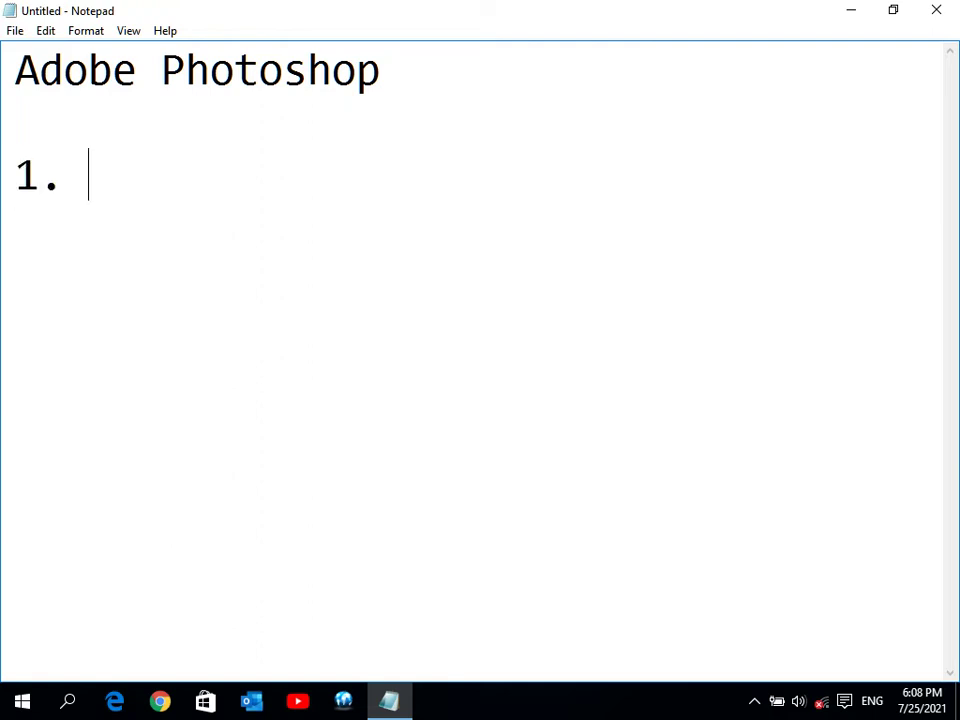
type("Bitmap")
key("Return")
type("2. ")
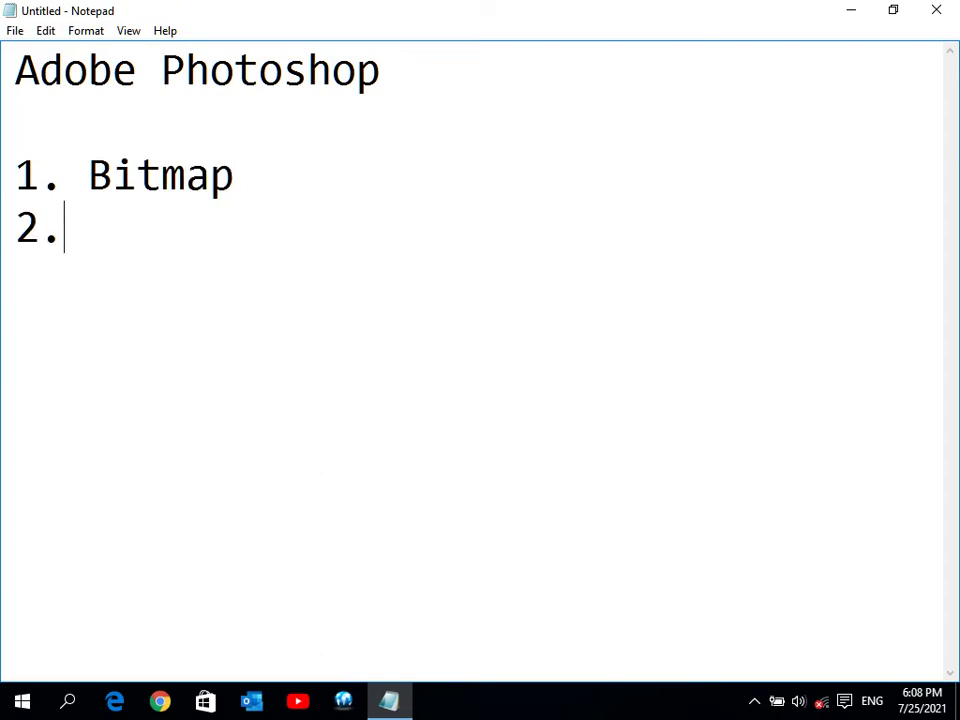
type("Victor")
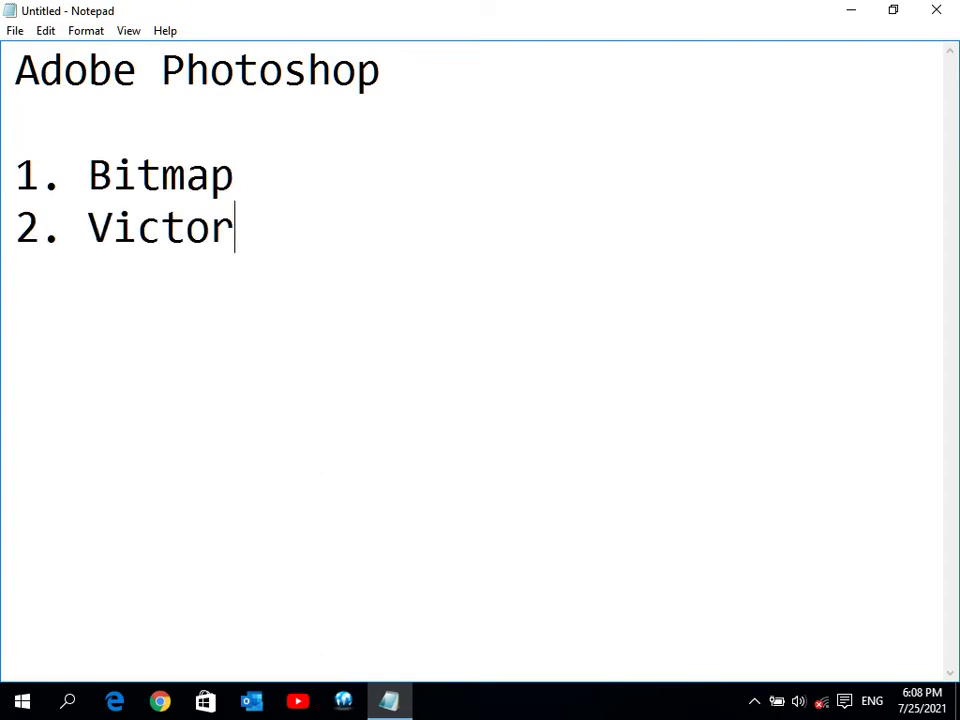
key("Return")
Add '(Pixels)' after Bitmap and empty '()' after Victor, then select the first item
left_click(242, 166)
left_click(259, 258)
left_click_drag(250, 170, 85, 177)
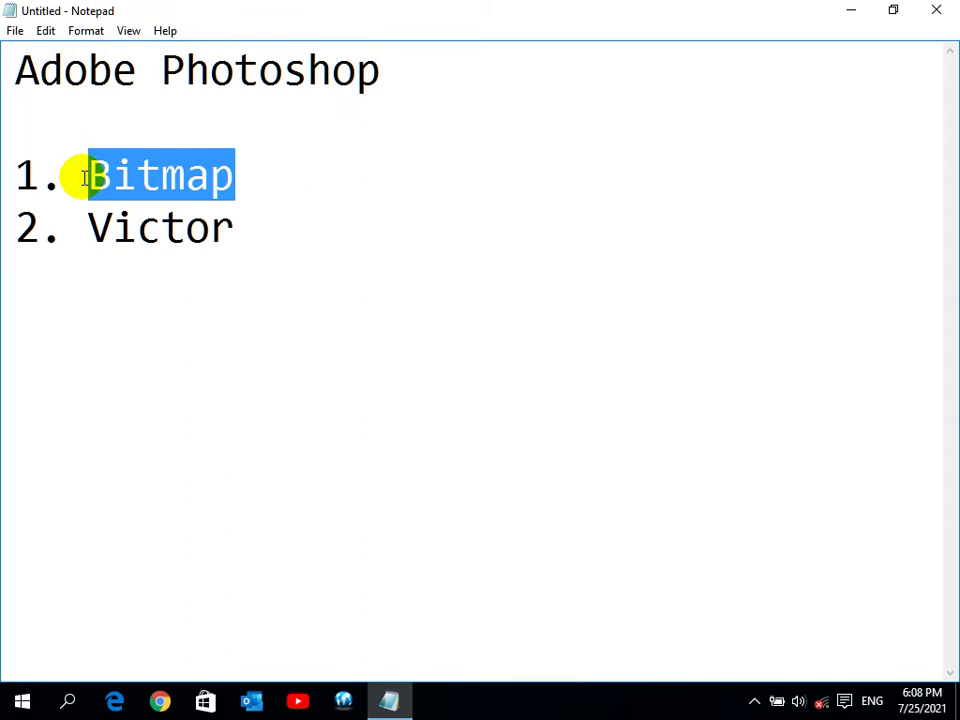
left_click(313, 174)
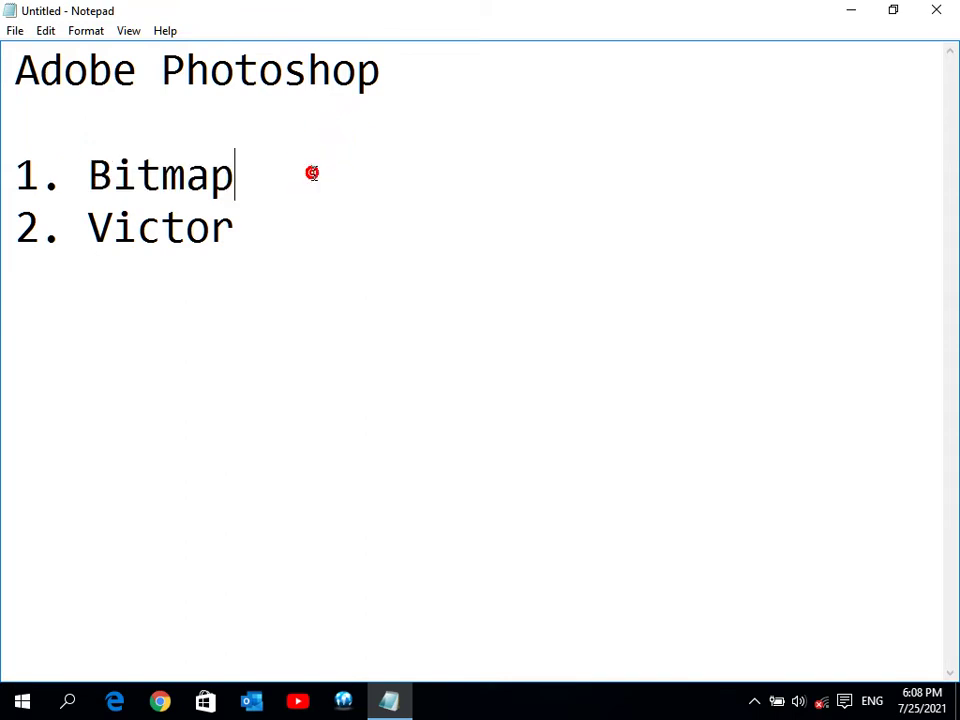
type("(Pi")
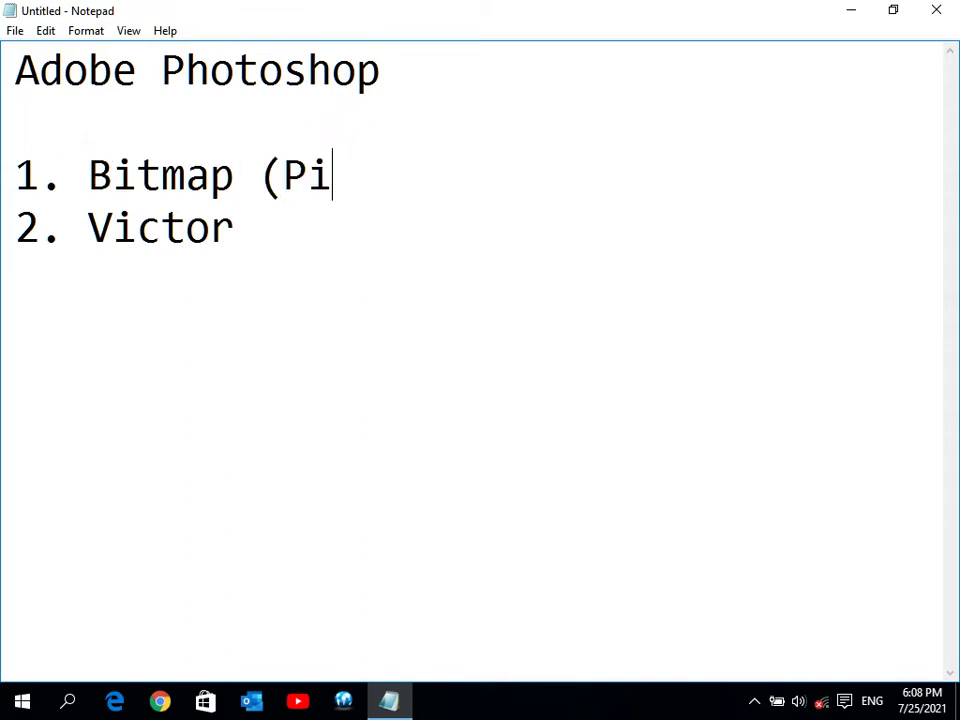
type("xels")
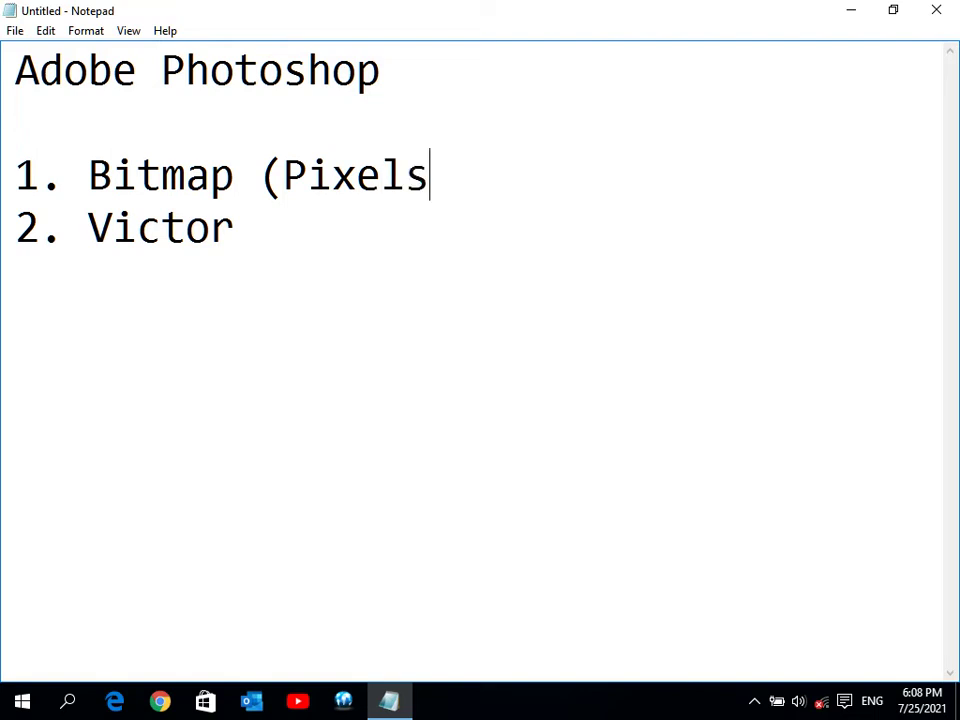
type(")")
left_click_drag(476, 180, 263, 180)
left_click(268, 227)
type("()")
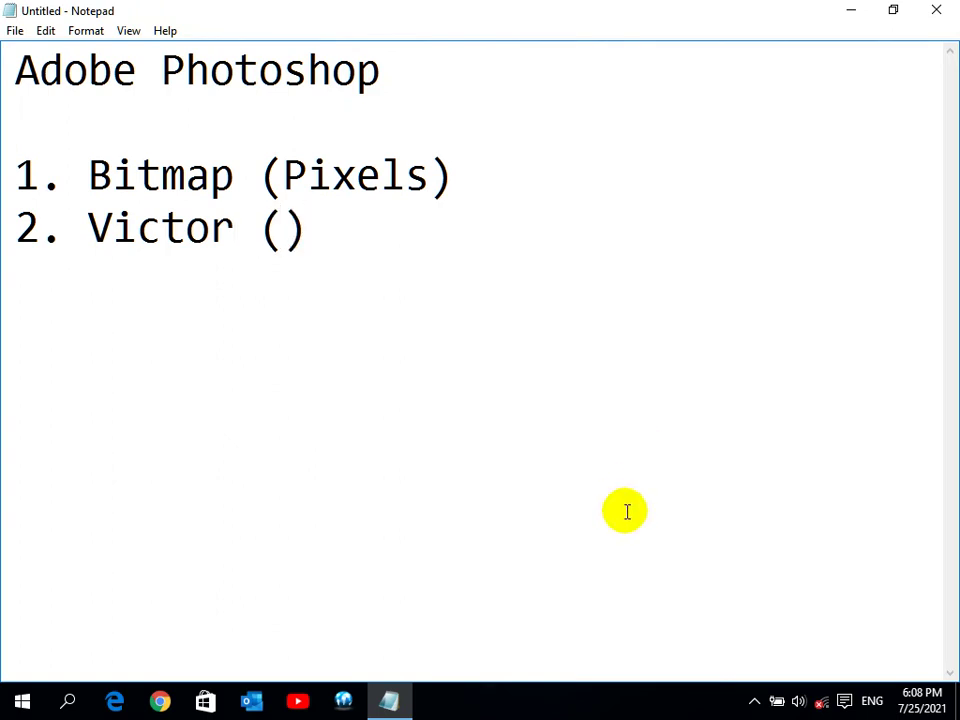
left_click(208, 180)
left_click(486, 180)
left_click_drag(486, 180, 137, 195)
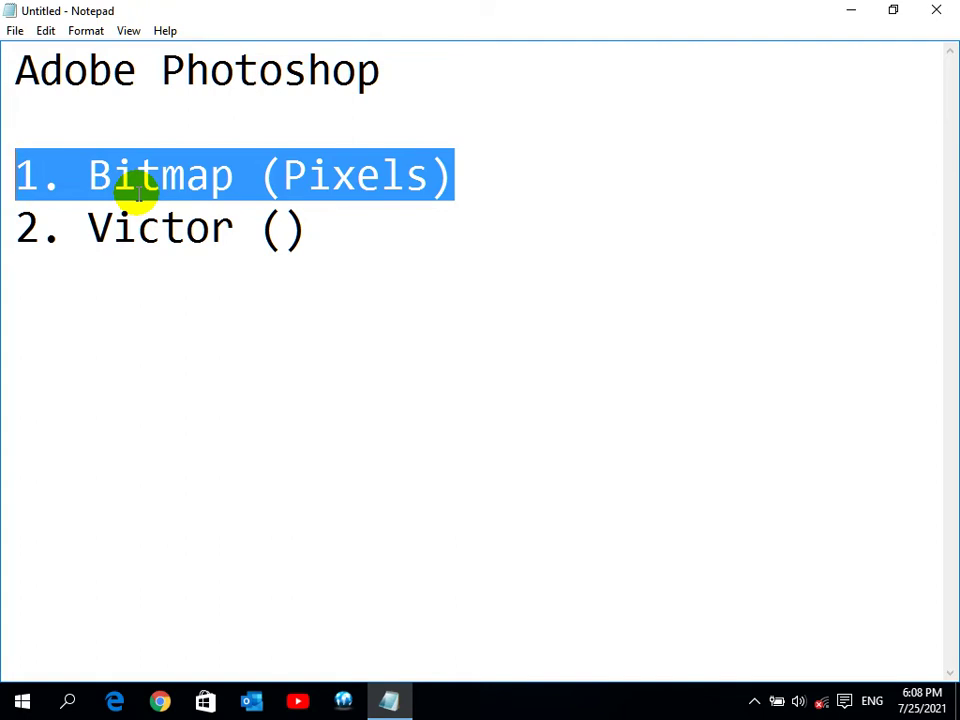
left_click(244, 270)
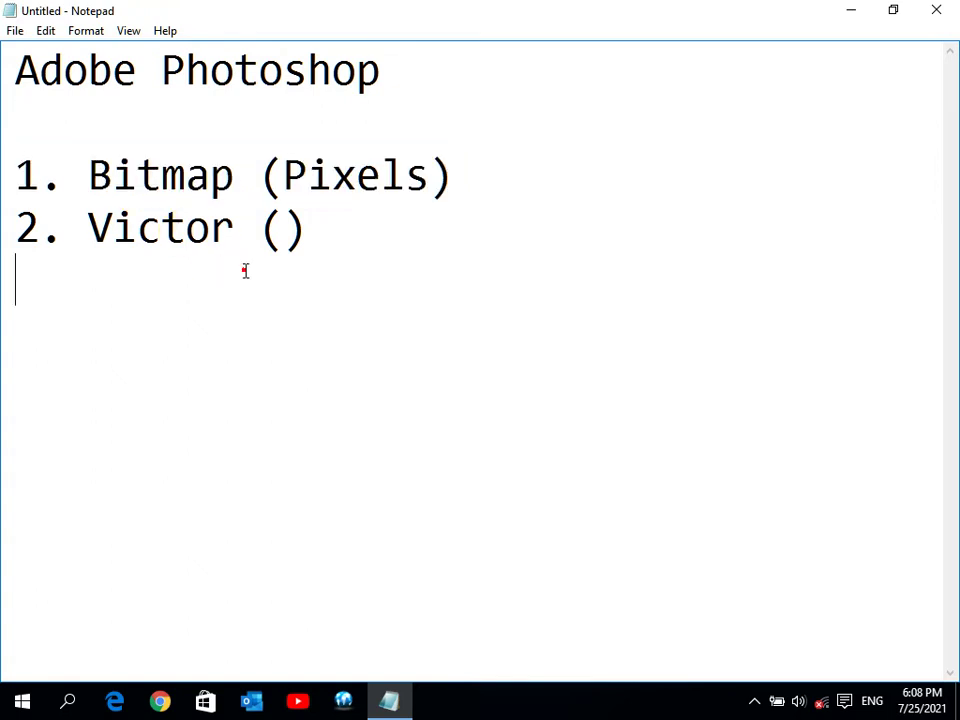
left_click_drag(326, 224, 5, 232)
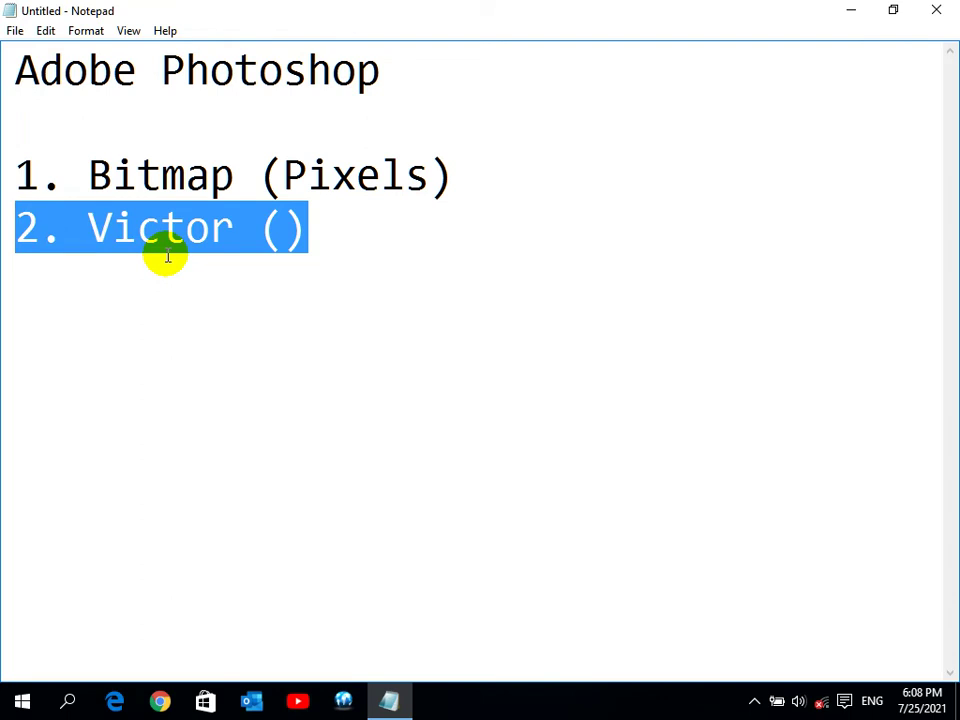
left_click(189, 225)
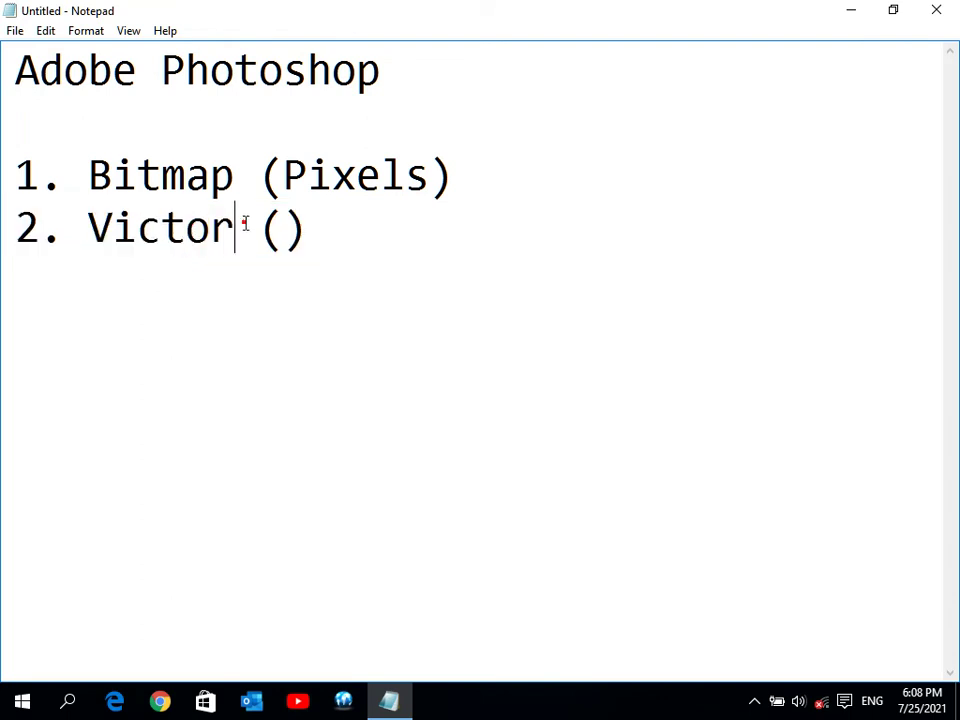
left_click_drag(235, 228, 88, 228)
left_click(156, 228)
left_click_drag(235, 228, 88, 228)
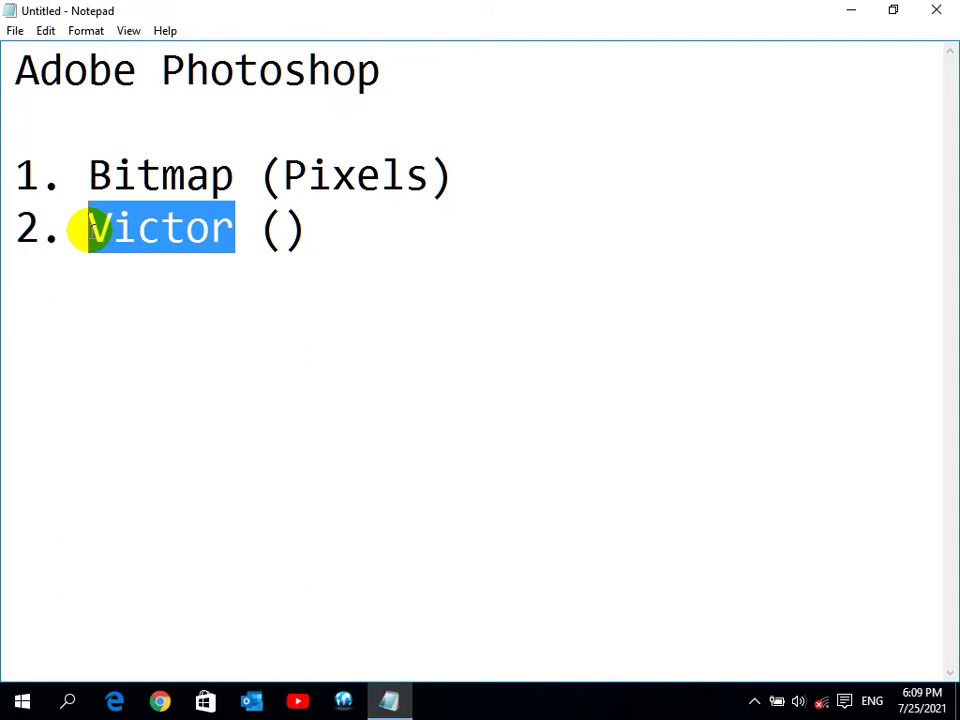
left_click(506, 176)
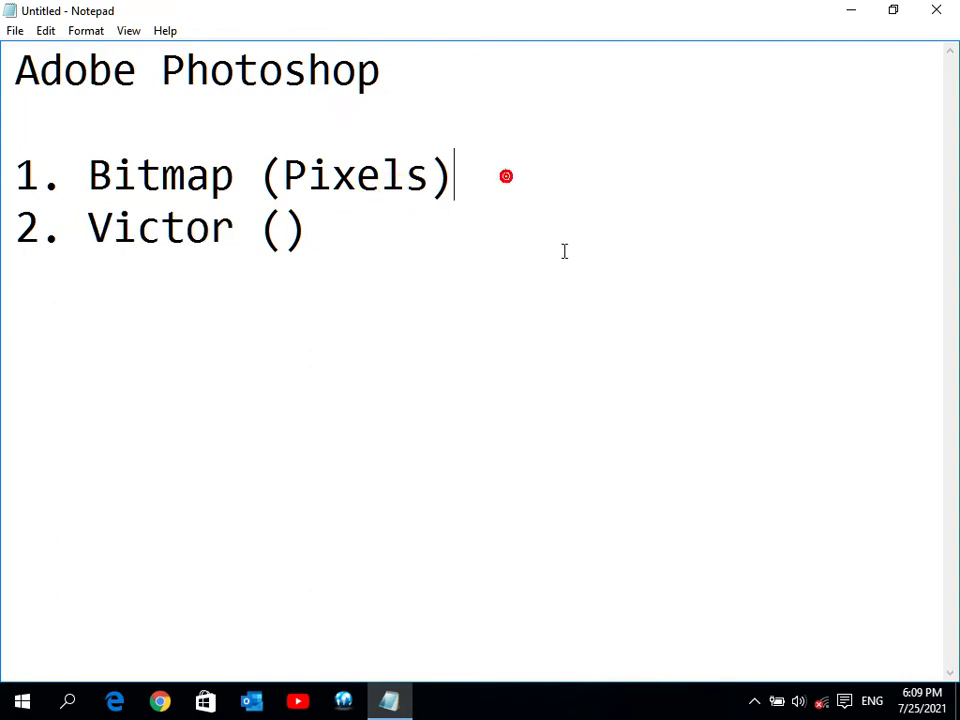
double_click(237, 175)
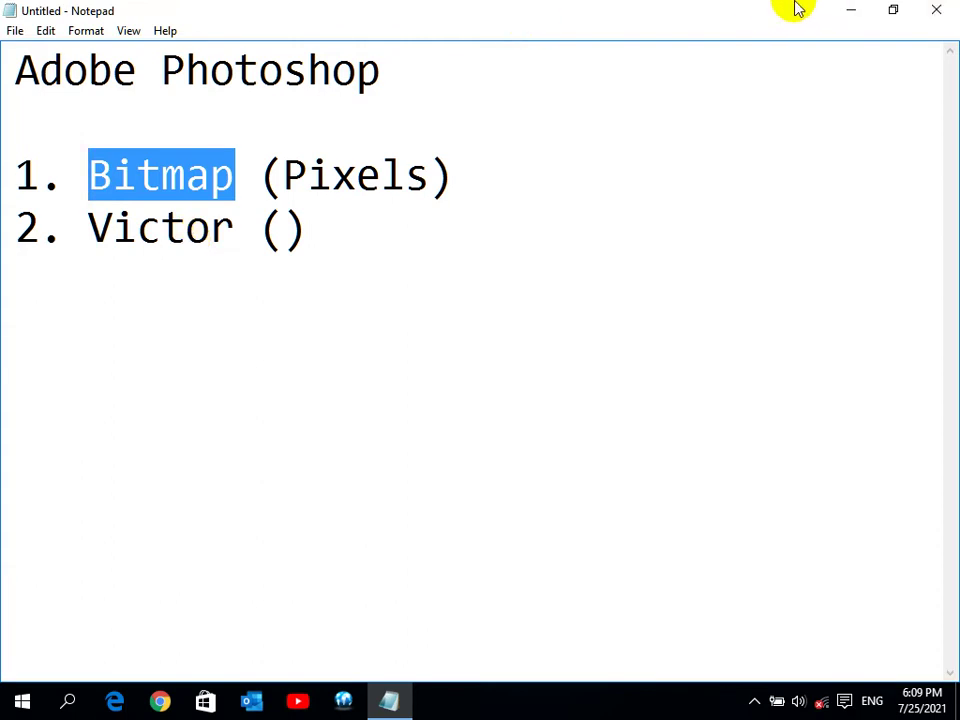
Unlock Local Disk (D:) in This PC with its password, then close File Explorer
left_click(847, 8)
double_click(36, 130)
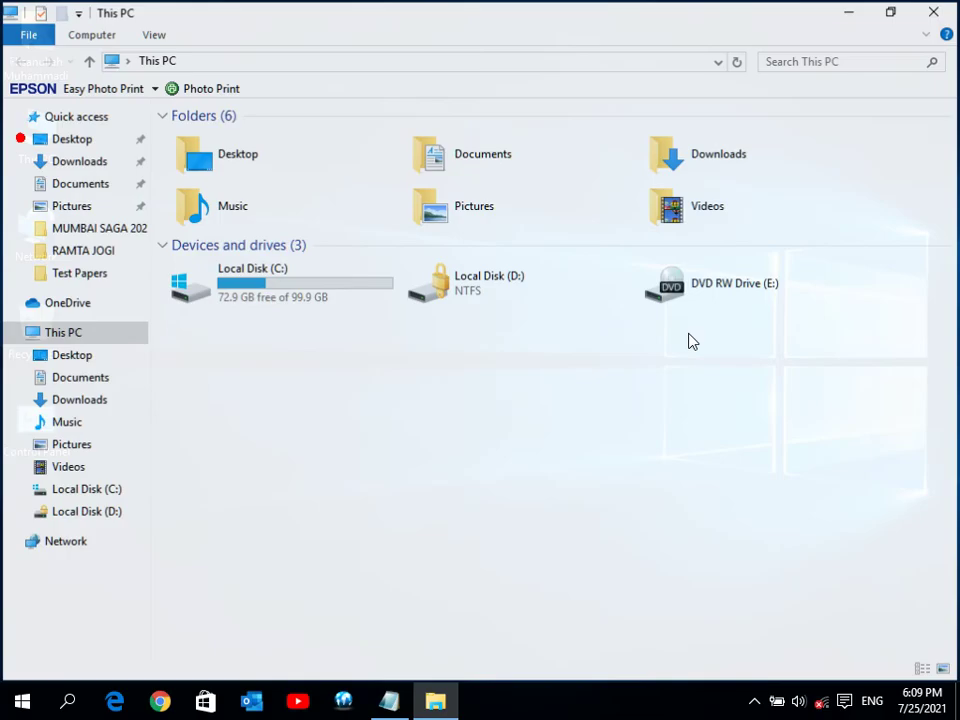
double_click(505, 285)
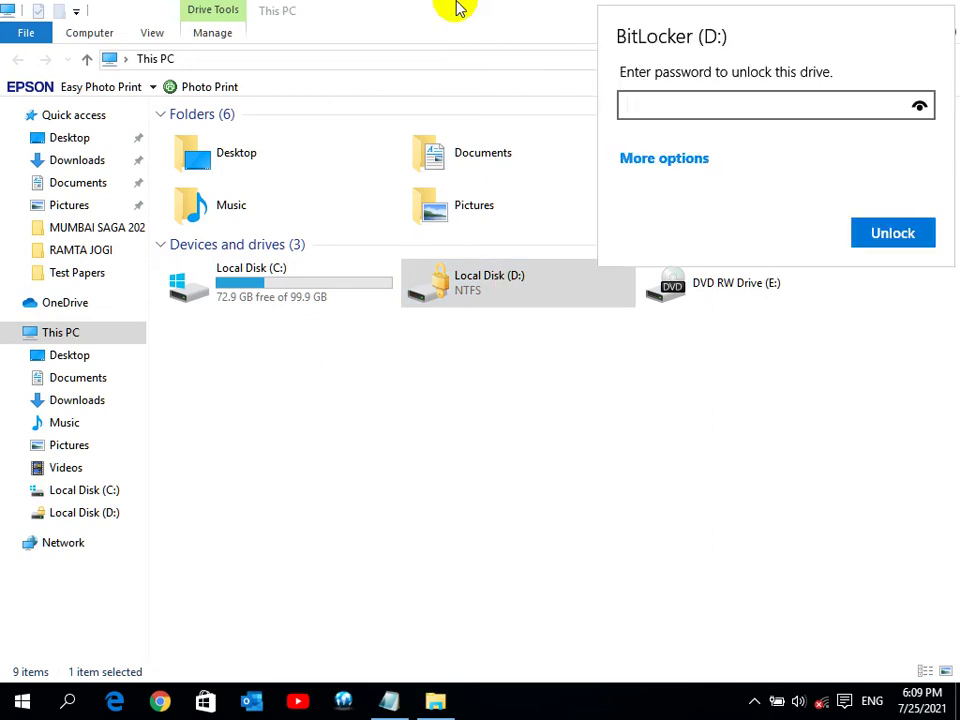
key("Return")
left_click(938, 10)
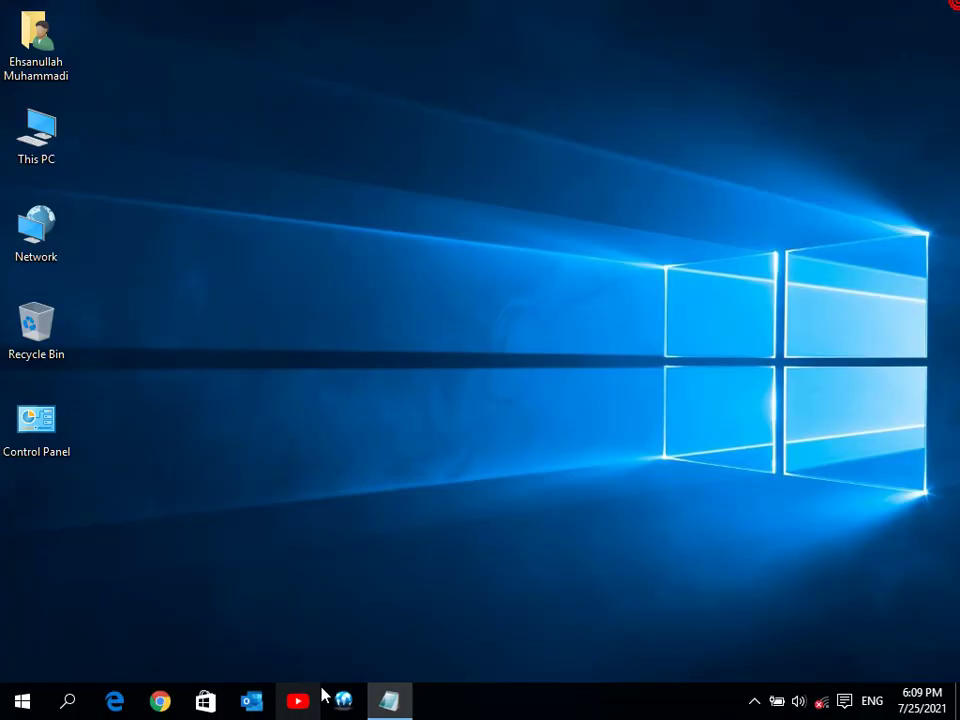
Search Start for 'adobe' and launch Adobe Photoshop CC 2014
left_click(69, 700)
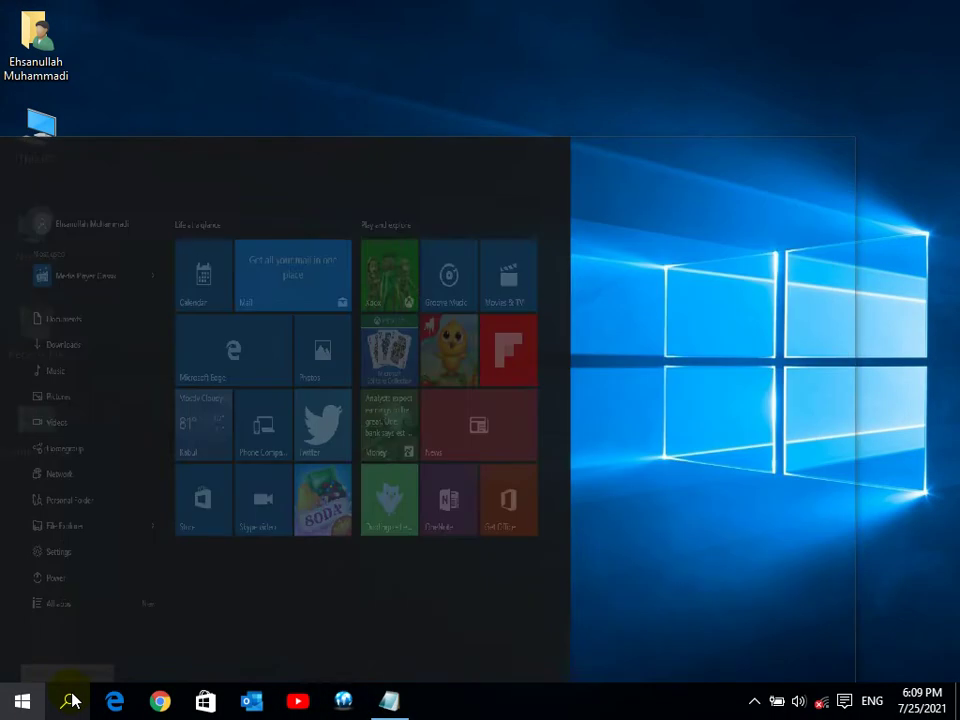
type("adobe")
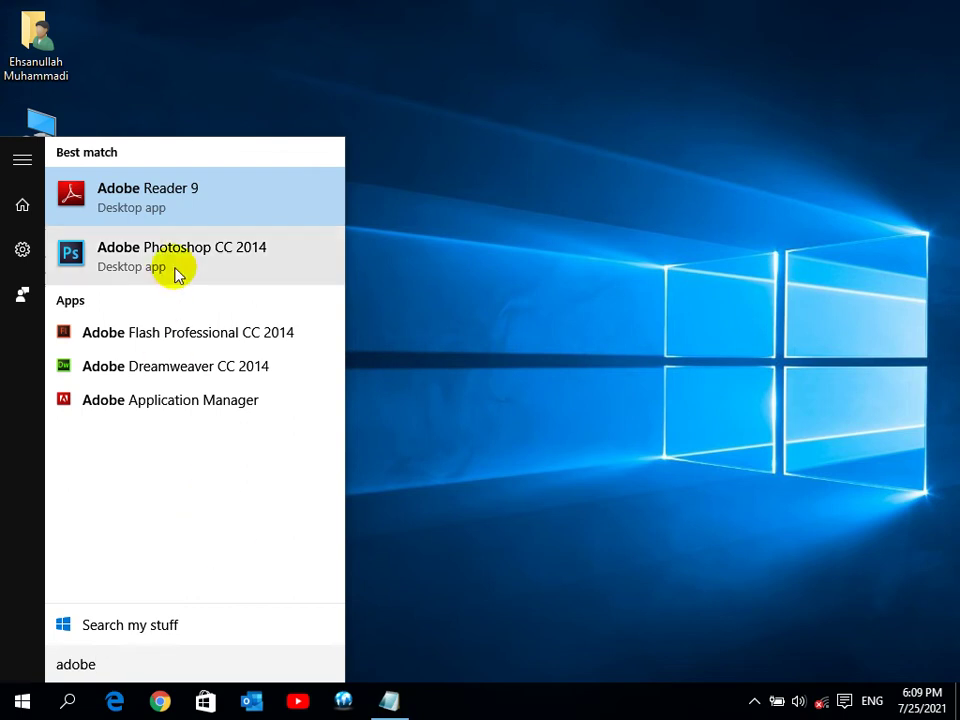
left_click(180, 259)
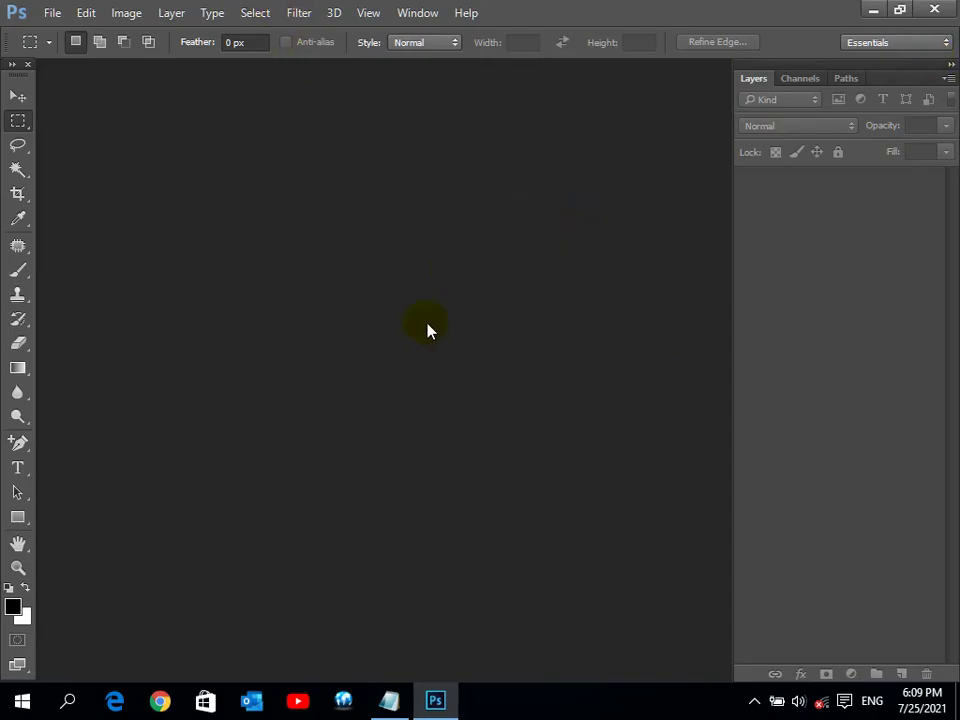
Open 6.jpg from Local Disk (D:)\Pictures and float it in its own window
double_click(304, 240)
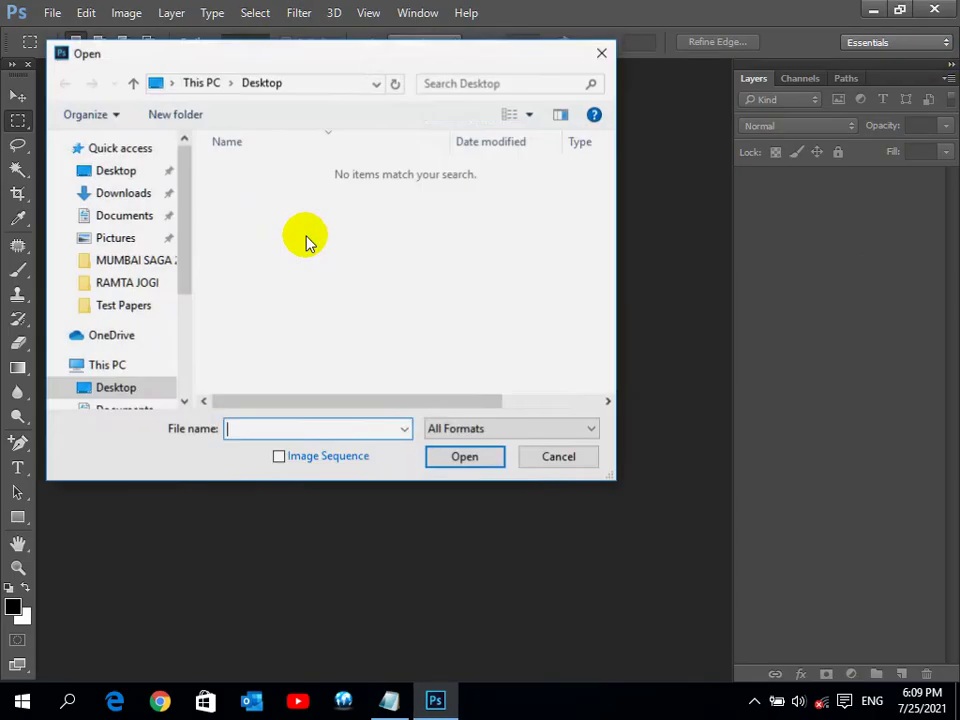
left_click_drag(178, 240, 182, 379)
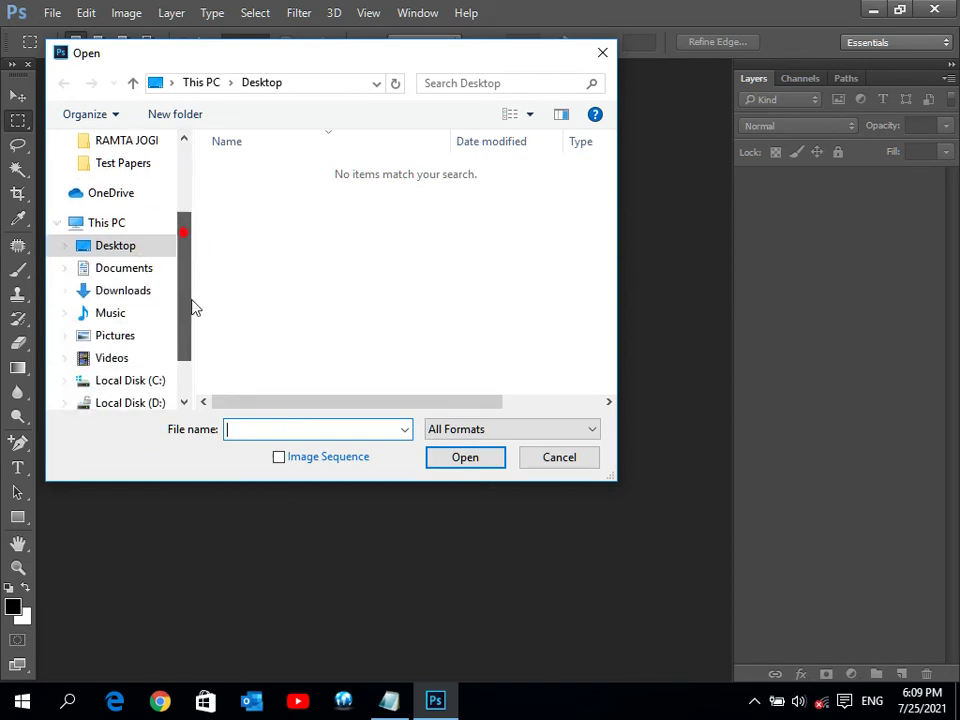
left_click(140, 401)
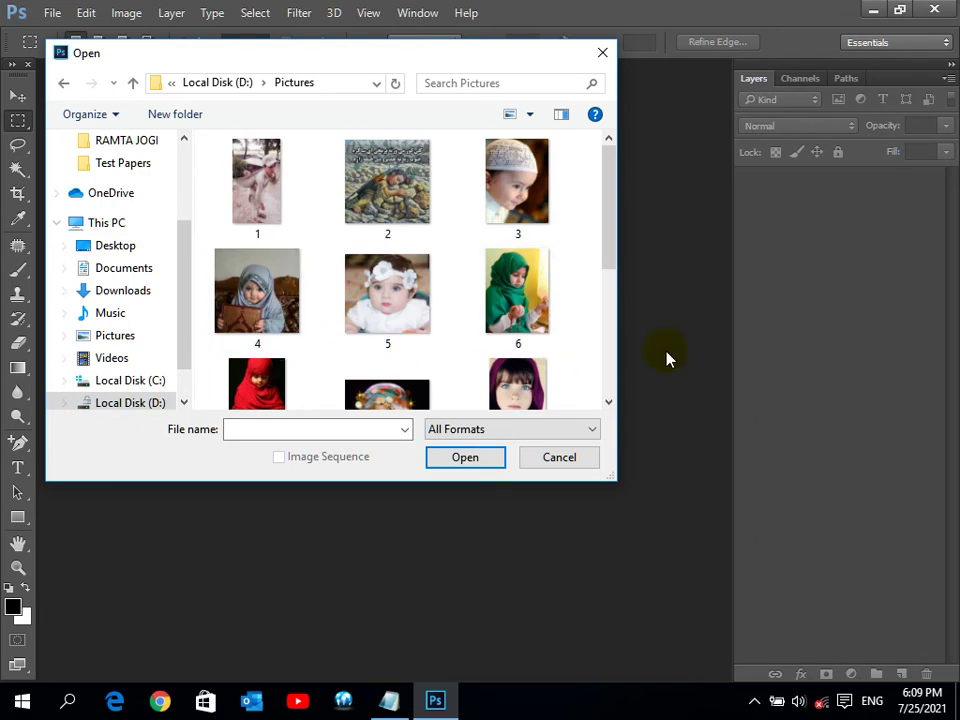
left_click(544, 339)
left_click(461, 458)
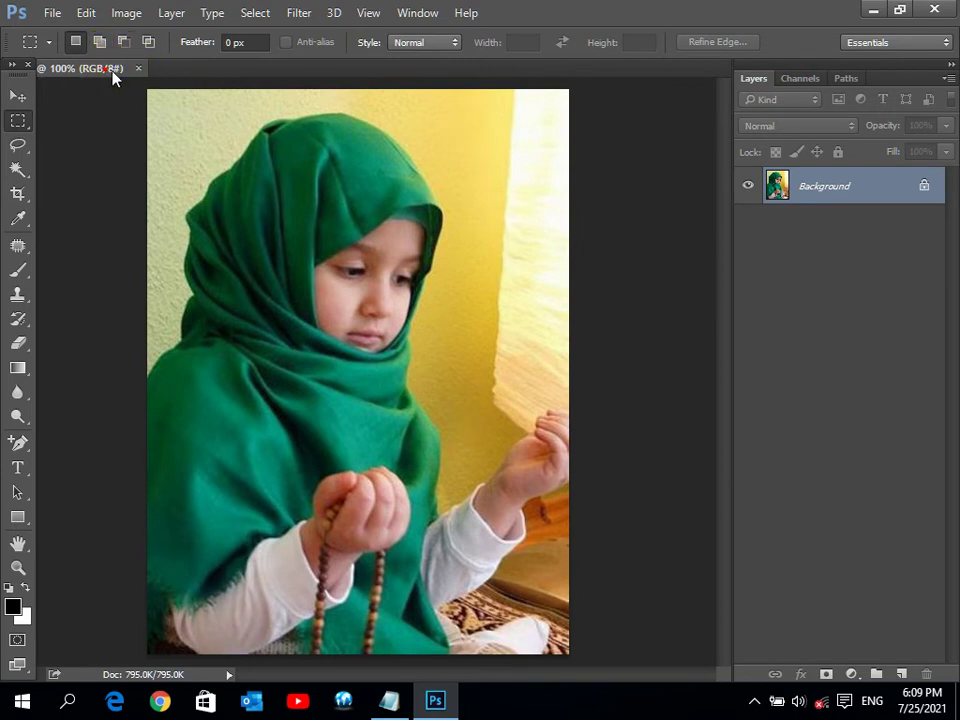
mouse_move(113, 78)
left_mouse_down()
mouse_move(330, 100)
mouse_move(382, 92)
left_mouse_up()
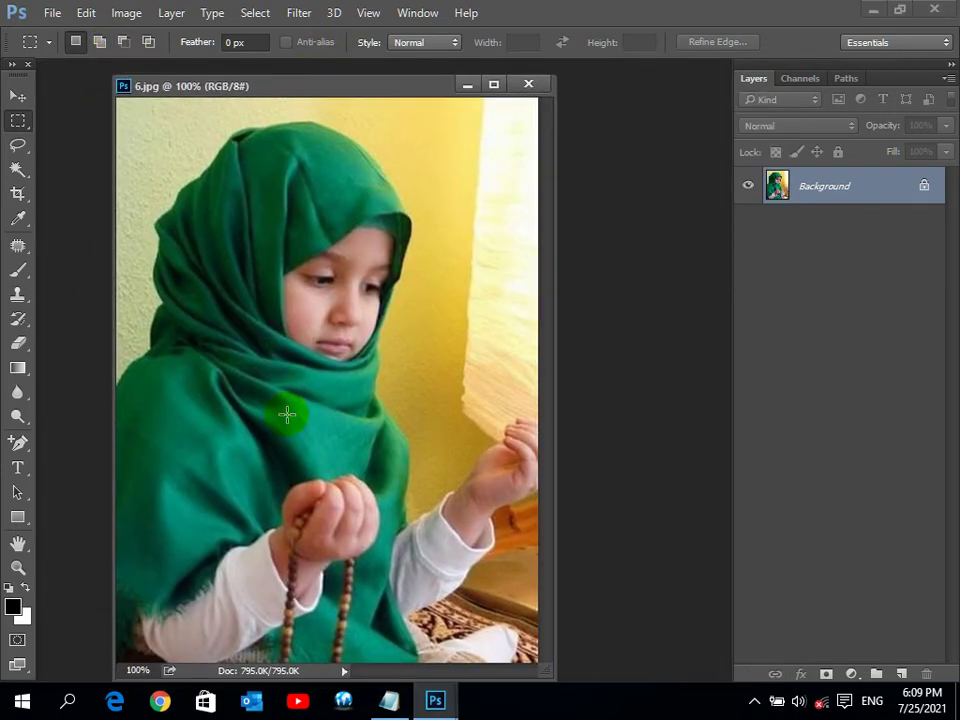
Zoom into the girl's eye up to 3200% to reveal pixels, then switch back to Notepad
left_click(18, 567)
left_click(283, 280)
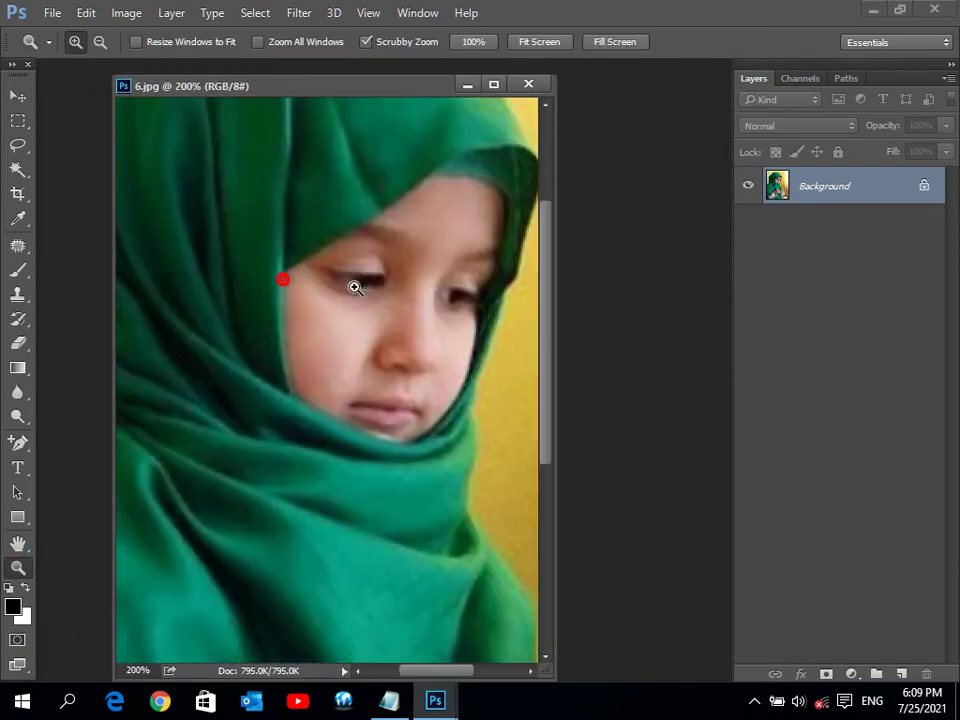
left_click(349, 283)
left_click(372, 262)
left_click(367, 305)
left_click(339, 249)
left_click(354, 294)
left_click(362, 312)
left_click(362, 317)
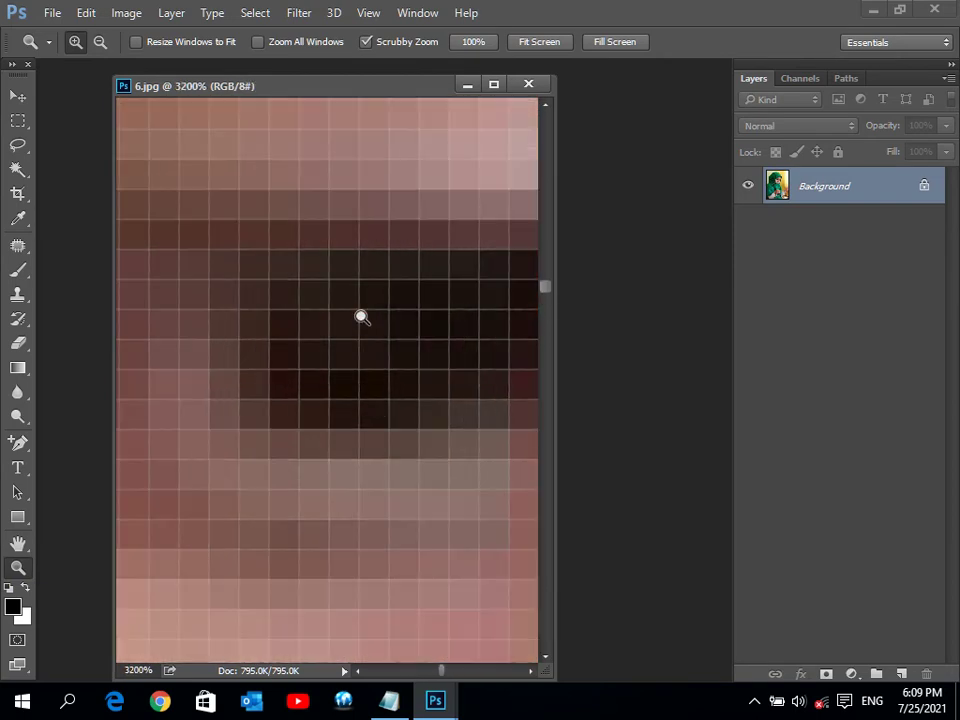
left_click(336, 280)
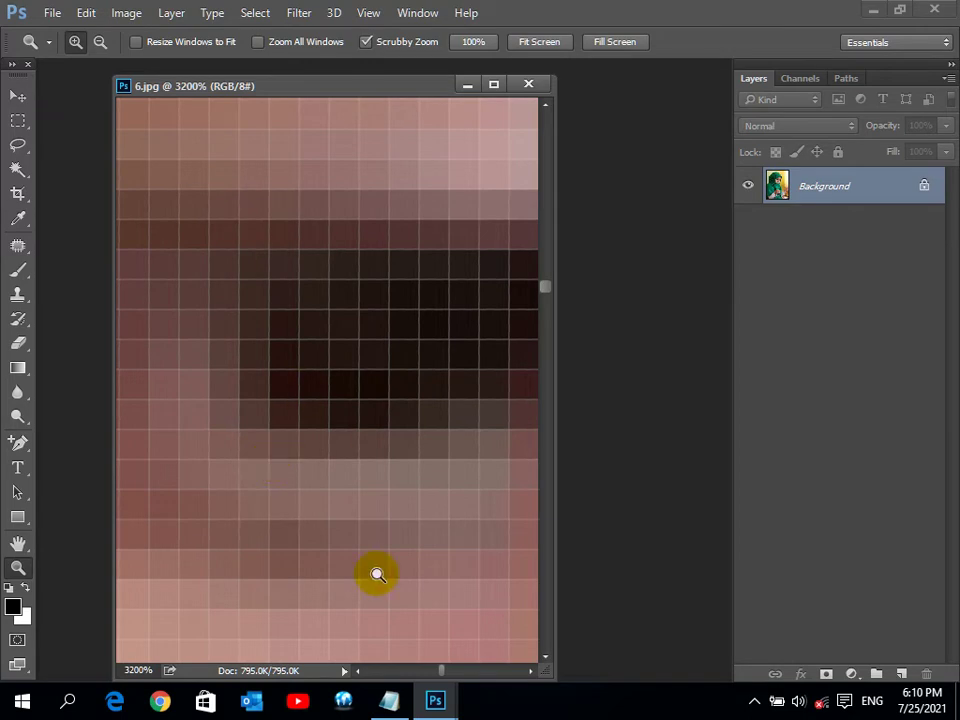
left_click(389, 700)
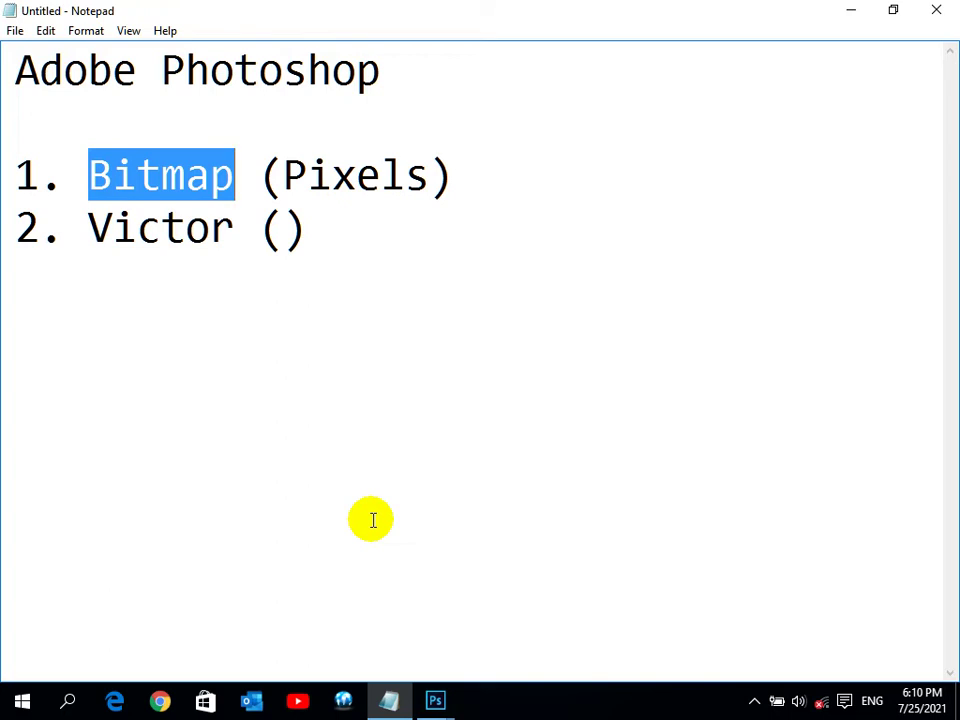
Below the first list, type a second list: 1. Black & White, 2. Gray, 3. RGB, 4. CMYK
left_click(360, 265)
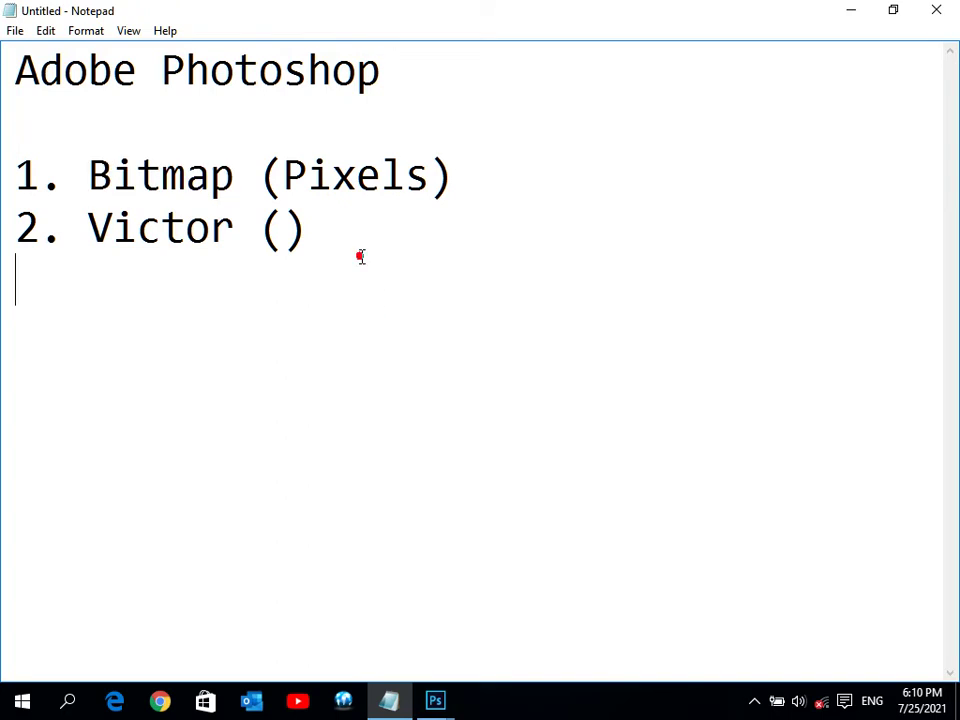
key("Return")
key("Return")
type("1. ")
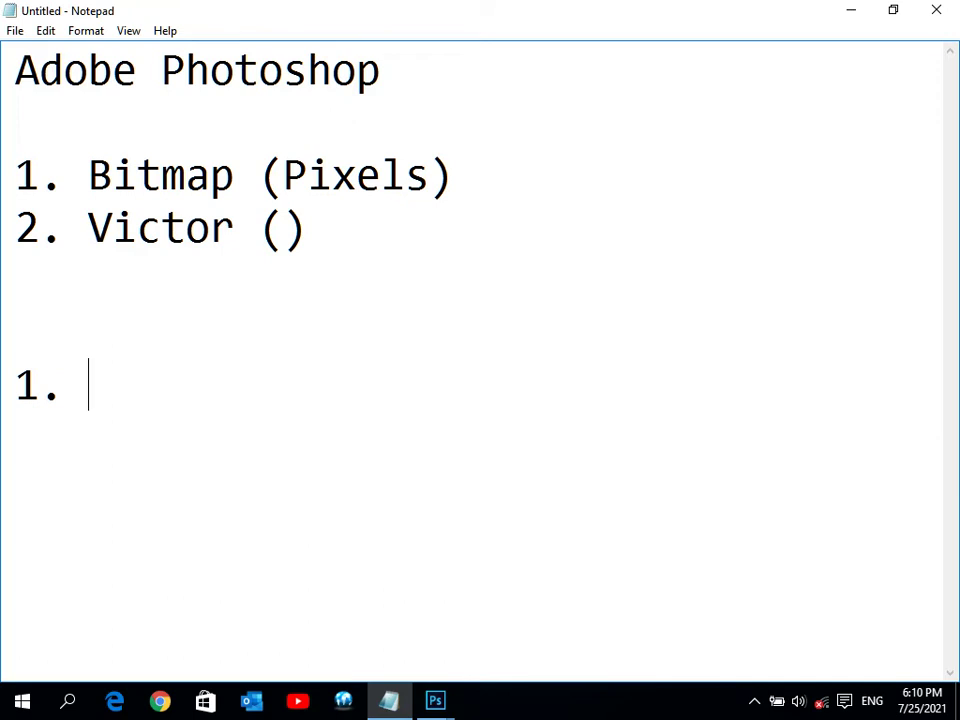
type("Black & ")
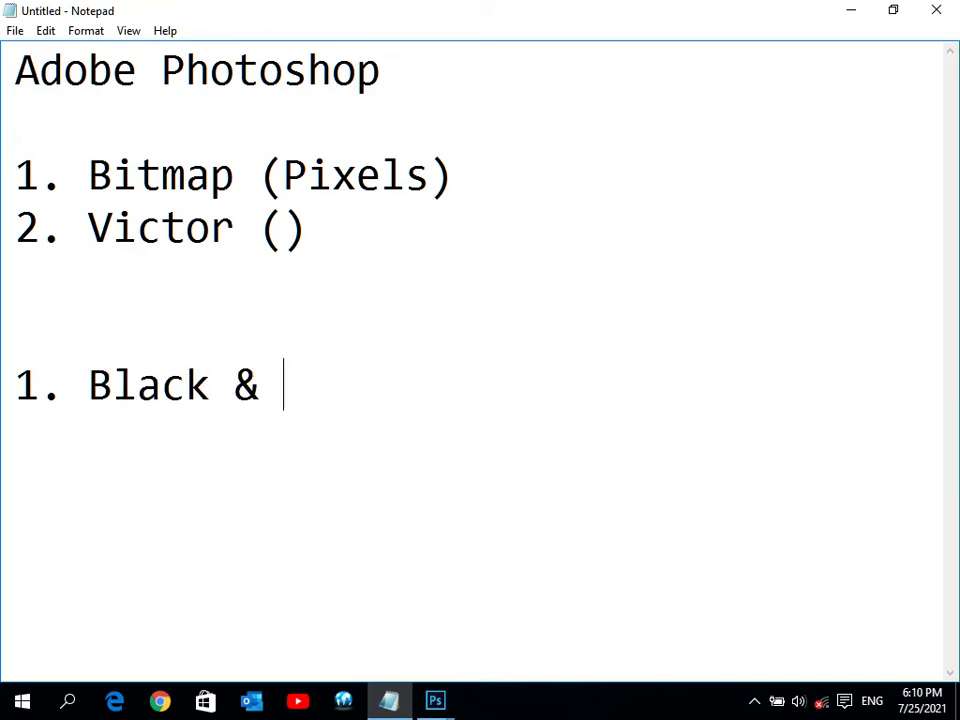
type("Whitw")
key("BackSpace")
type("e ")
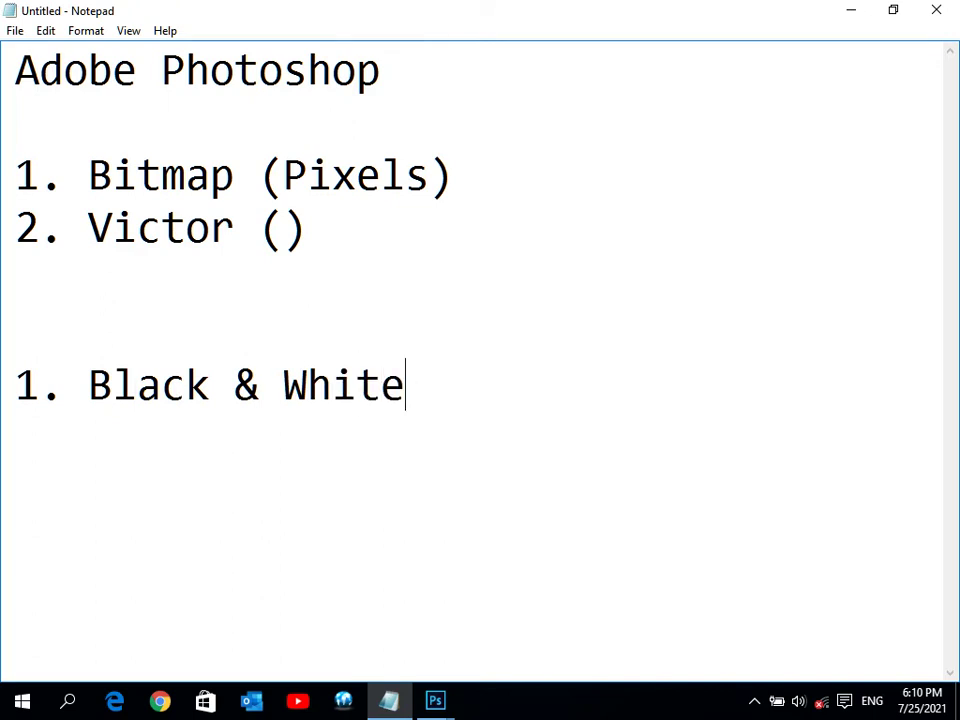
type("2. ")
type("Gray ")
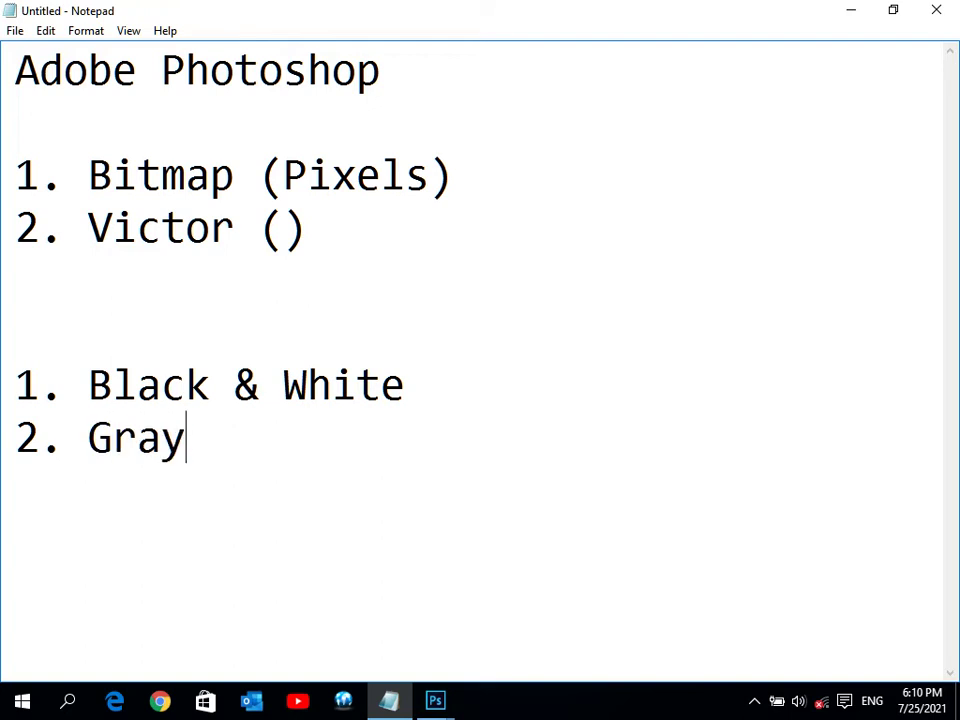
type("3. ")
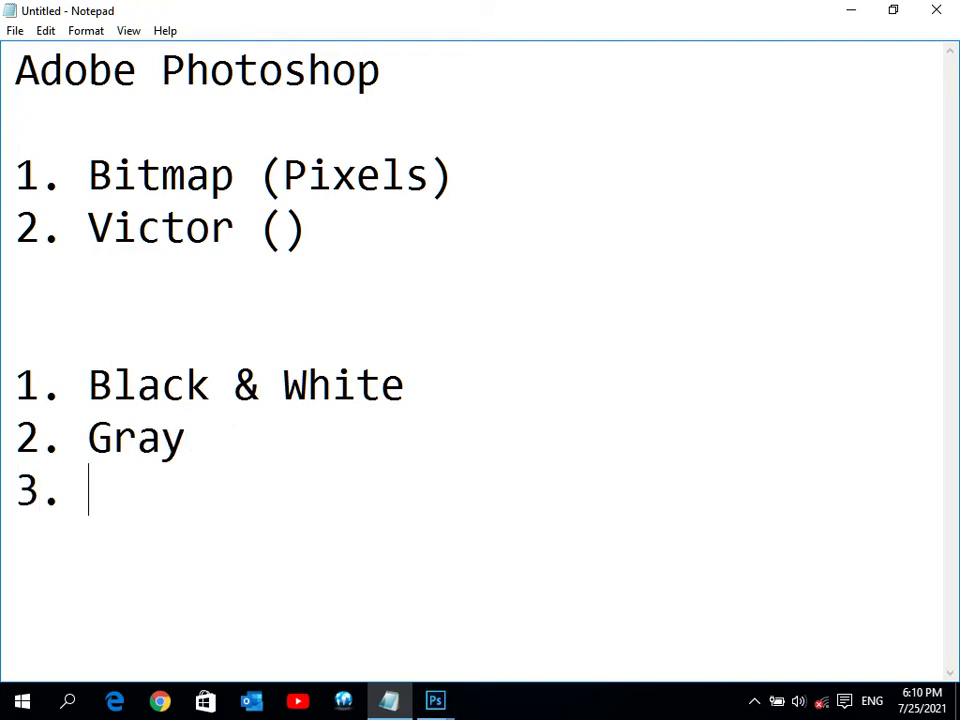
type("RGB")
key("Return")
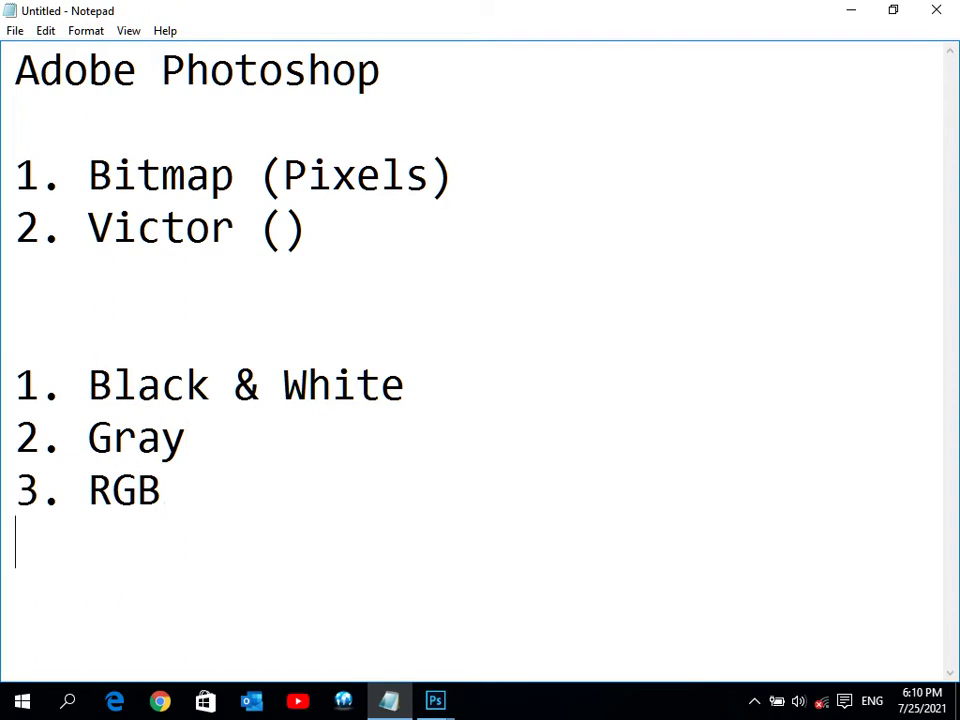
type("4. CMYK")
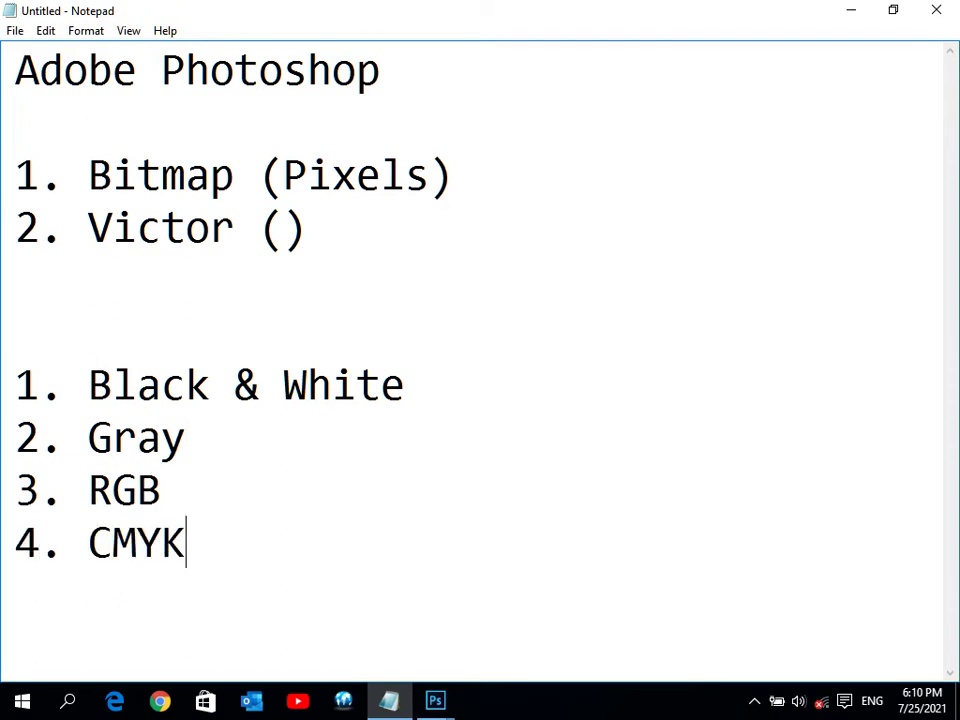
left_click_drag(423, 385, 25, 388)
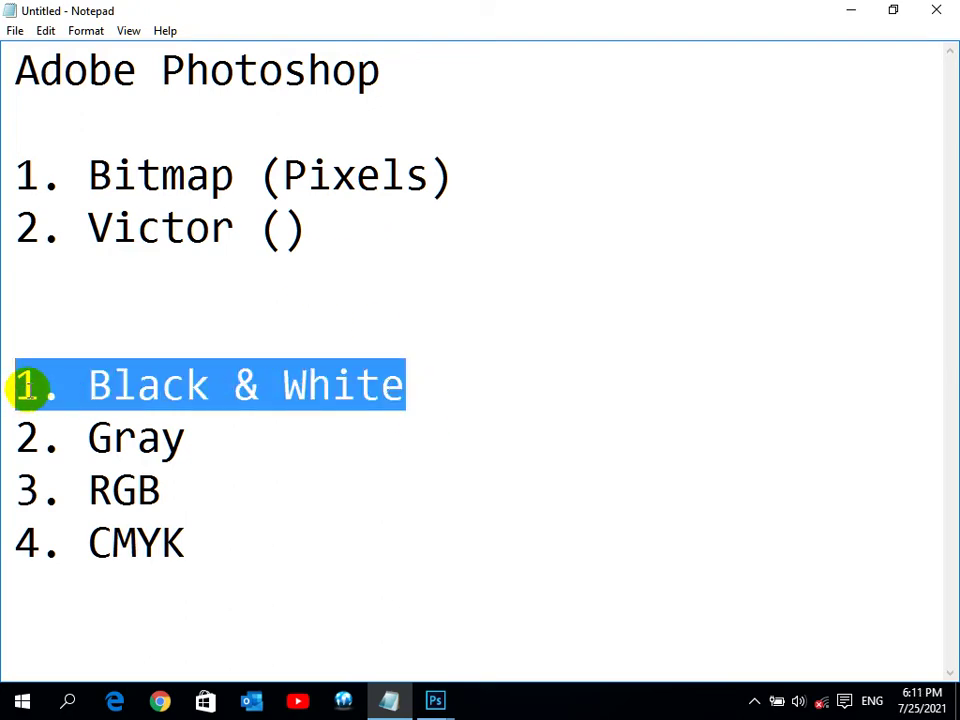
left_click(160, 440)
left_click(186, 440)
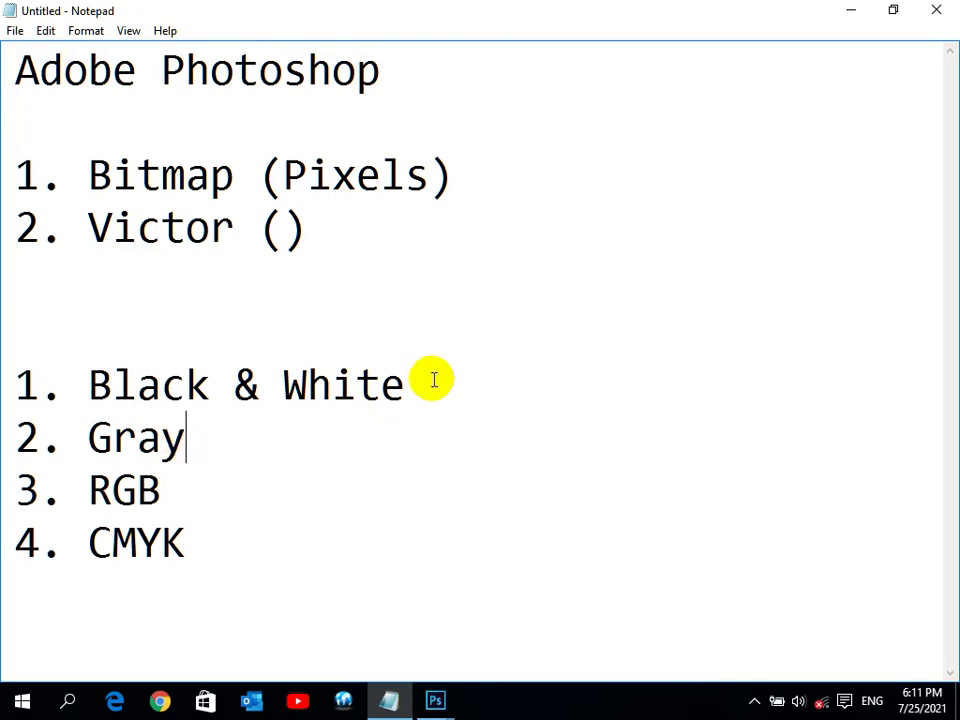
left_click_drag(432, 379, 137, 385)
left_click_drag(184, 469, 189, 446)
left_click(197, 443)
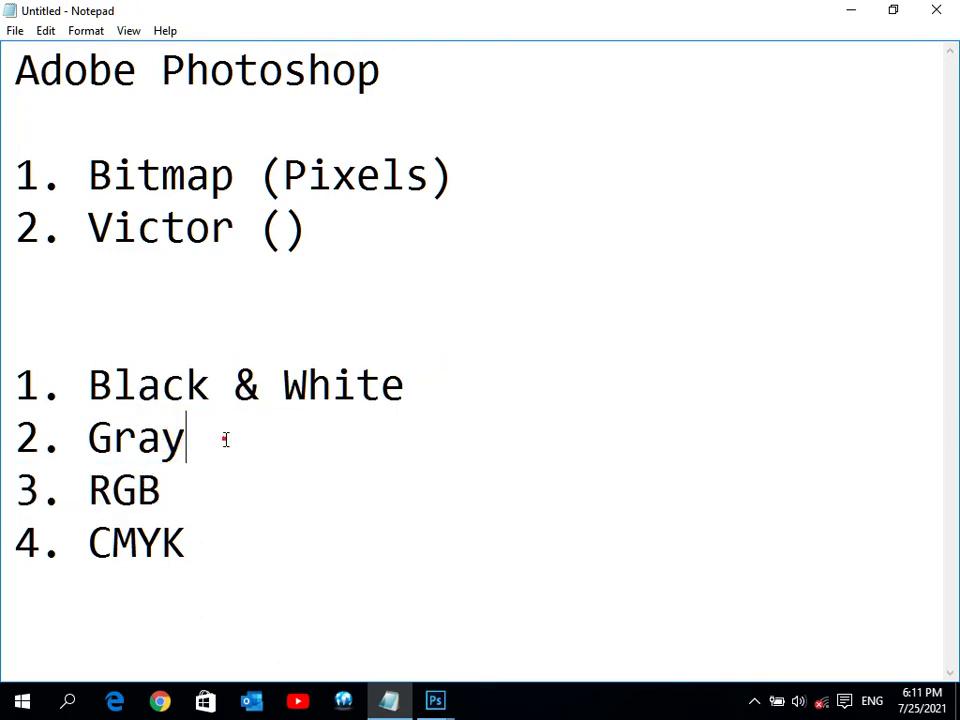
double_click(223, 438)
left_click(141, 492)
left_click(174, 490)
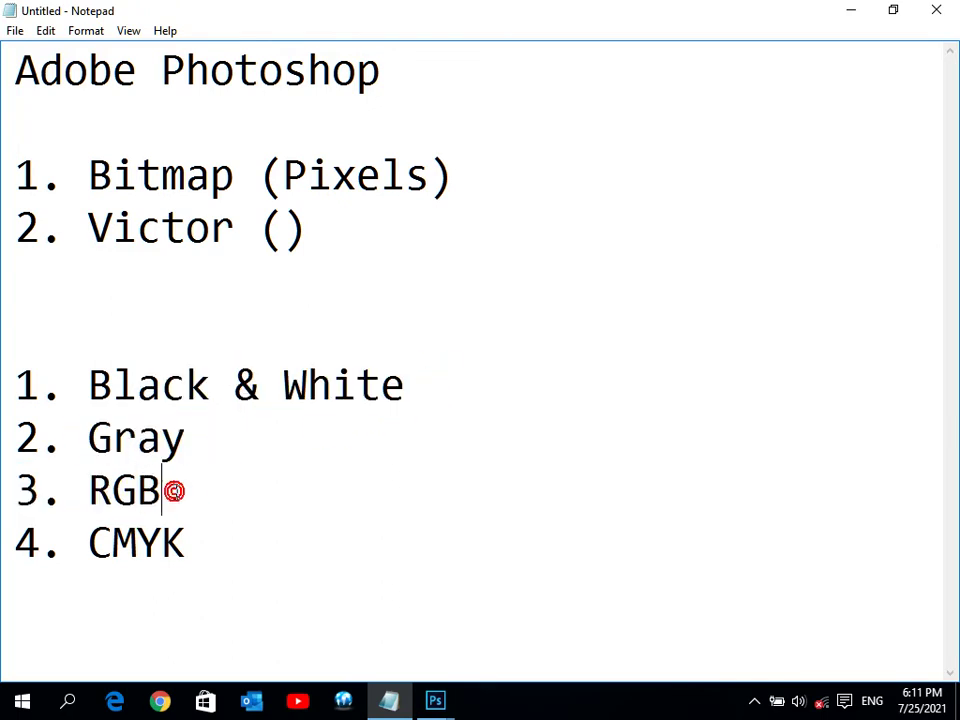
left_click_drag(98, 493, 118, 493)
left_click(168, 493)
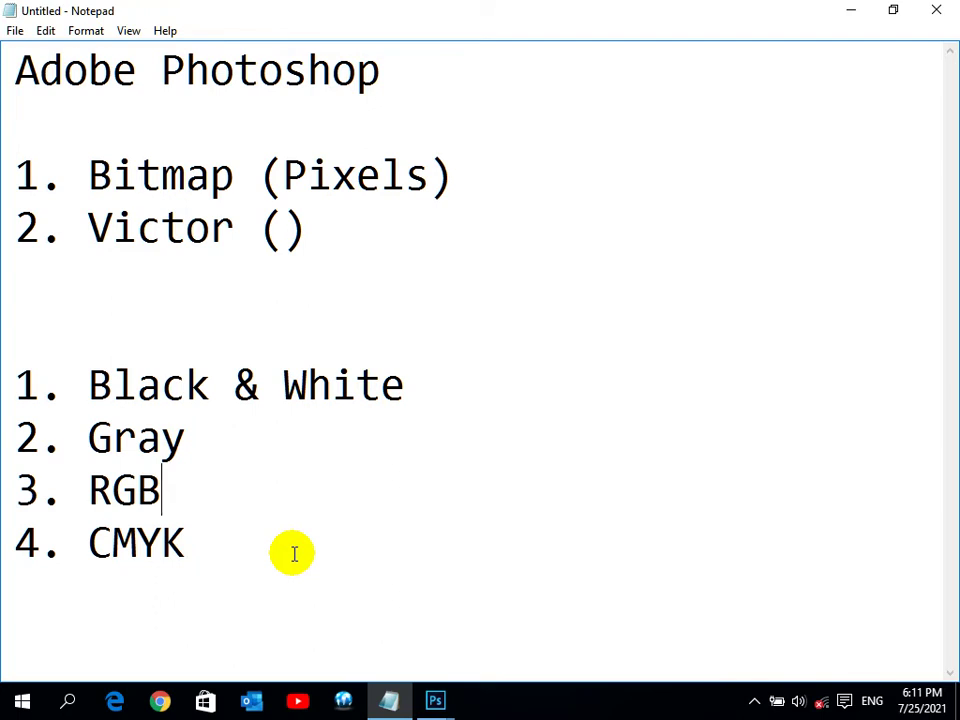
left_click(290, 555)
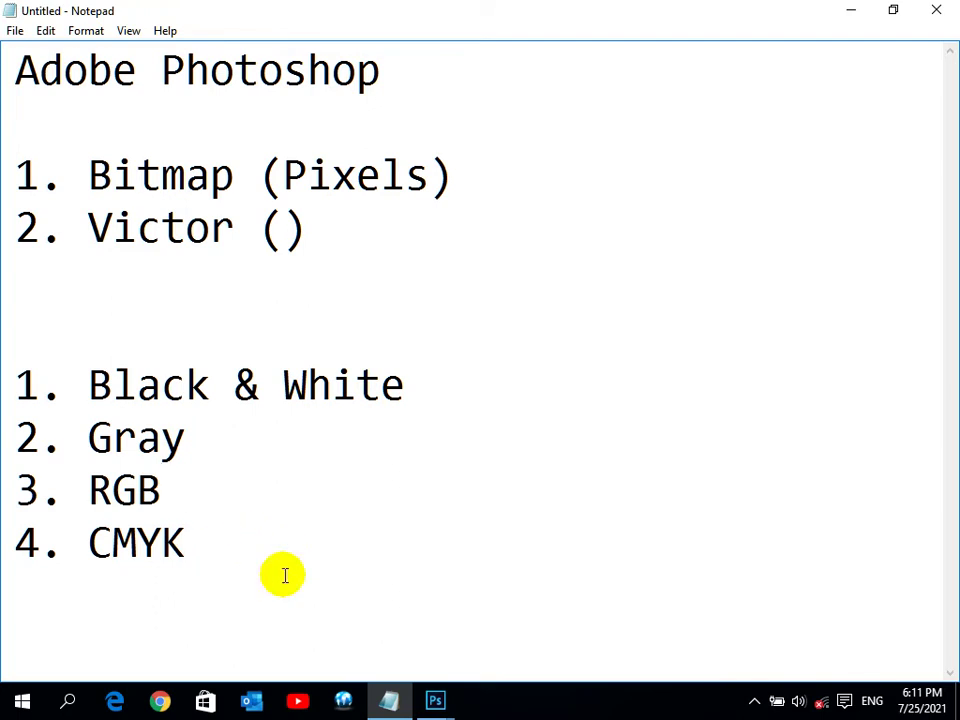
left_click(113, 543)
mouse_move(113, 543)
left_mouse_down()
mouse_move(92, 543)
mouse_move(161, 543)
left_mouse_up()
left_click(137, 543)
left_click(187, 543)
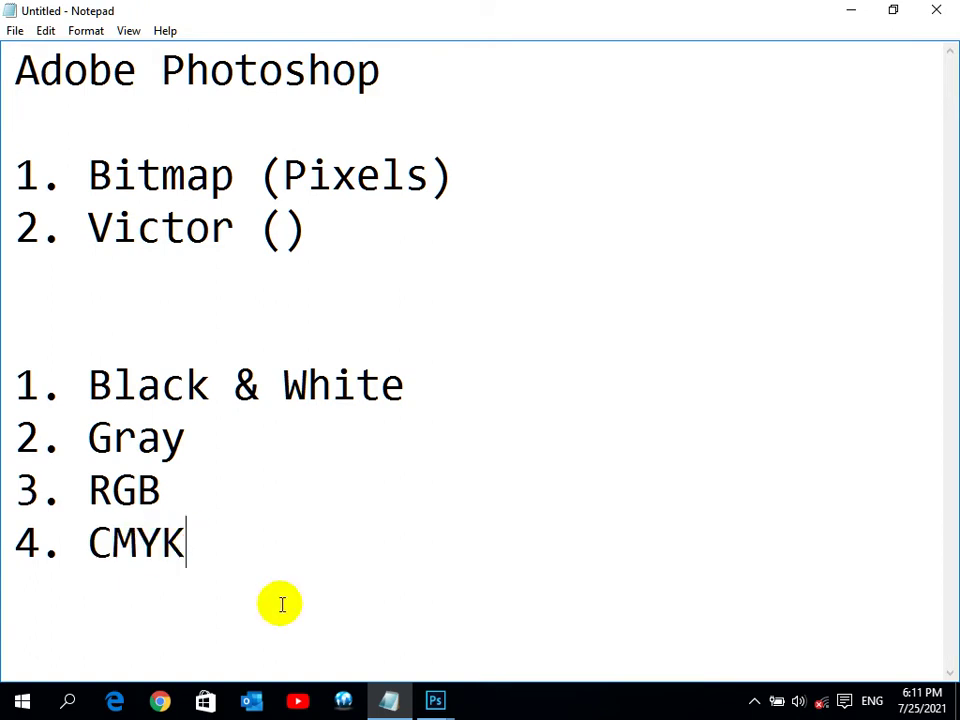
left_click_drag(188, 543, 161, 543)
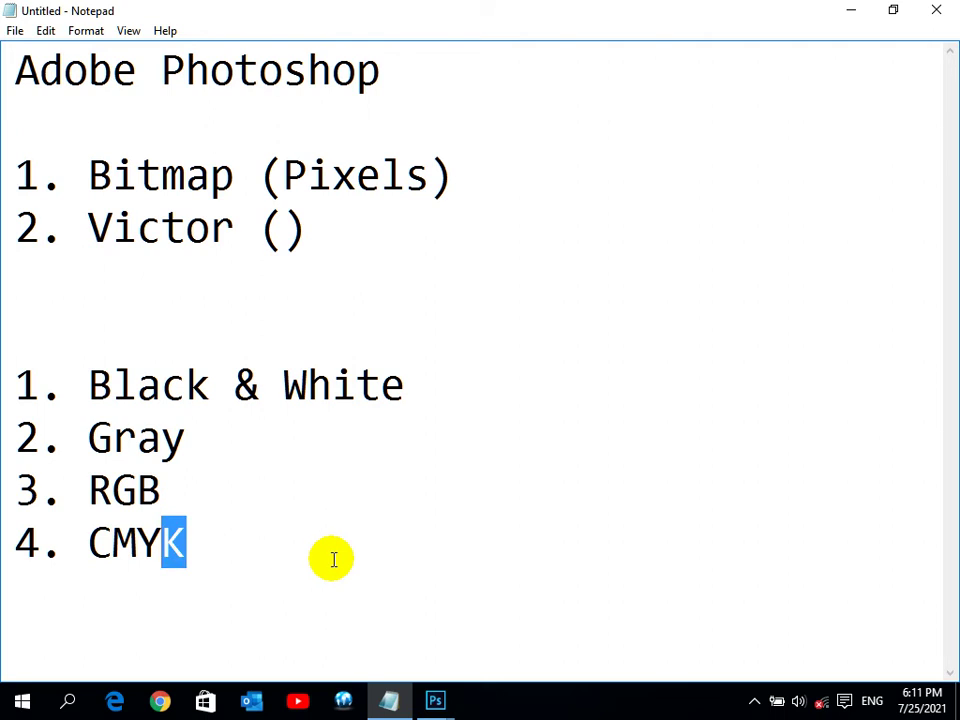
left_click(195, 540)
key("BackSpace")
type("B")
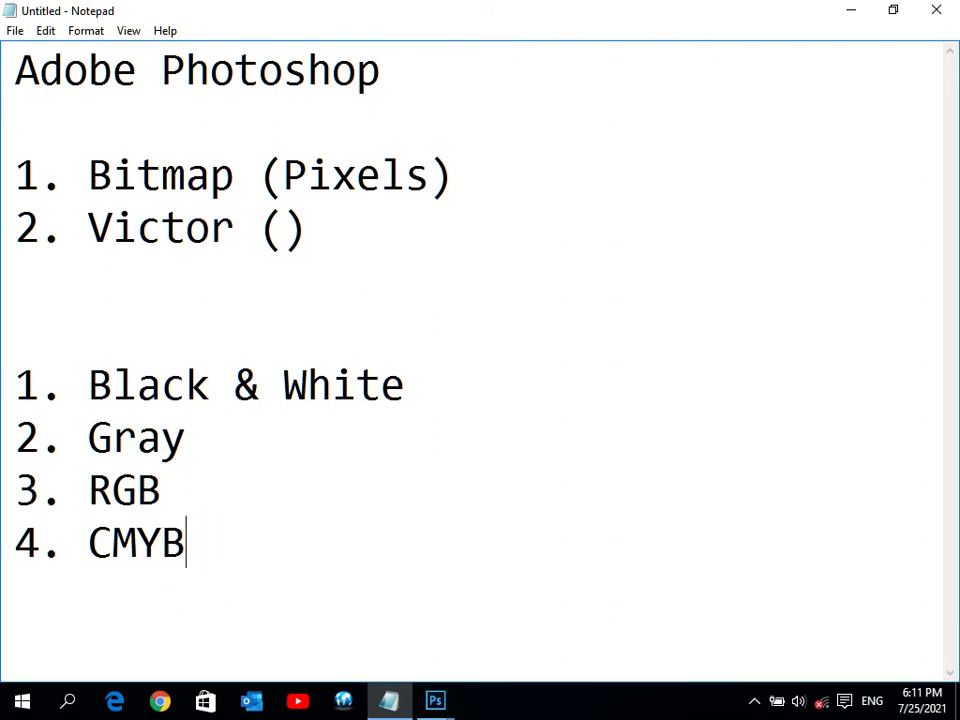
left_click_drag(160, 488, 138, 488)
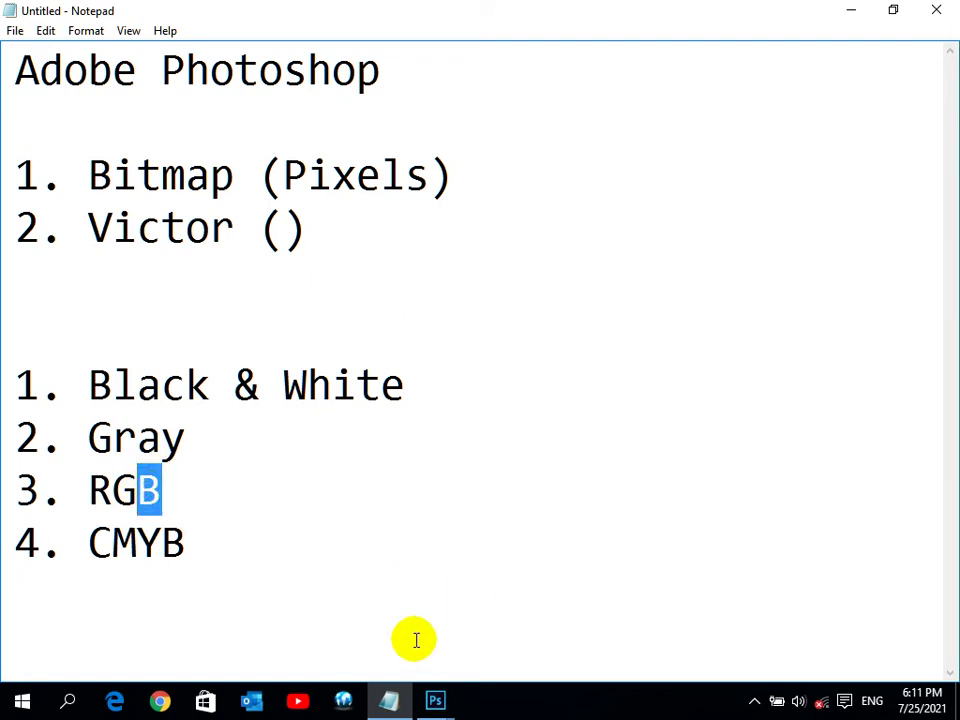
left_click(223, 552)
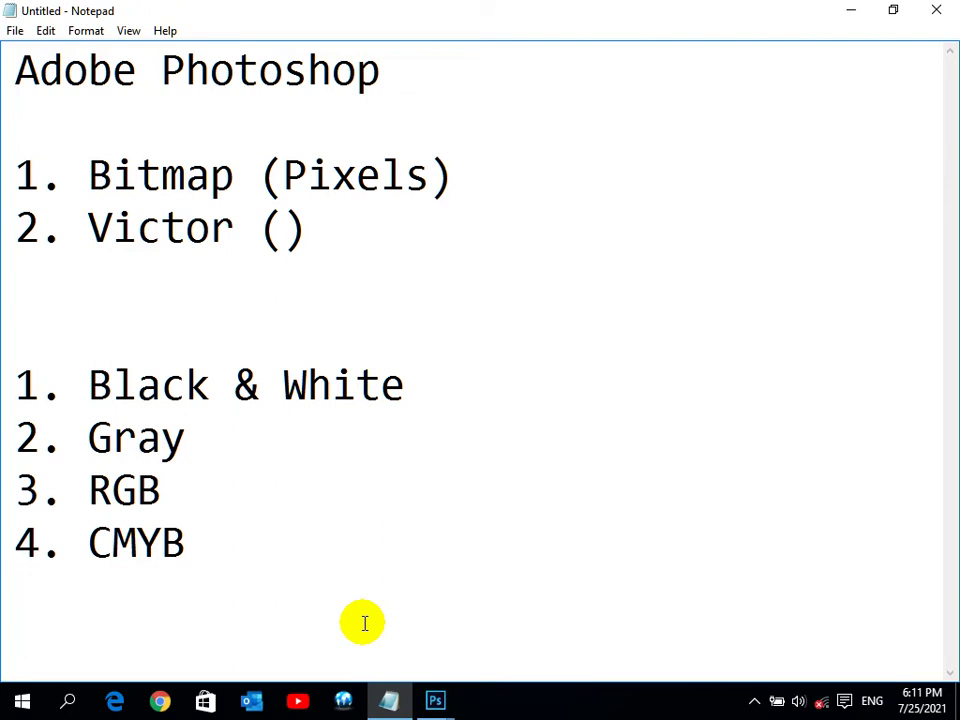
key("BackSpace")
type("K")
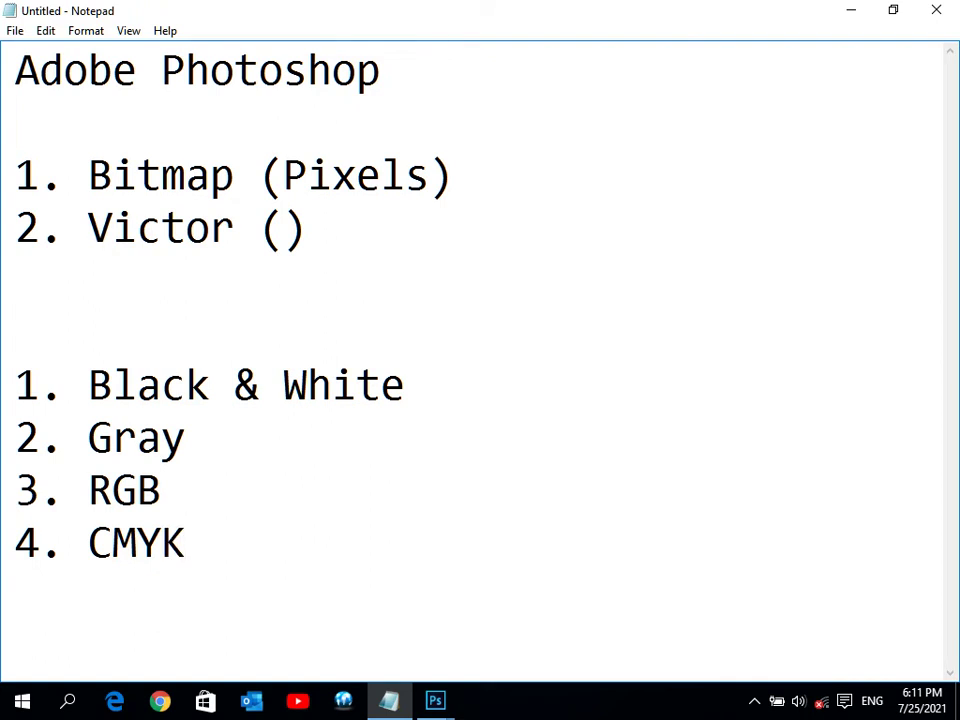
double_click(187, 547)
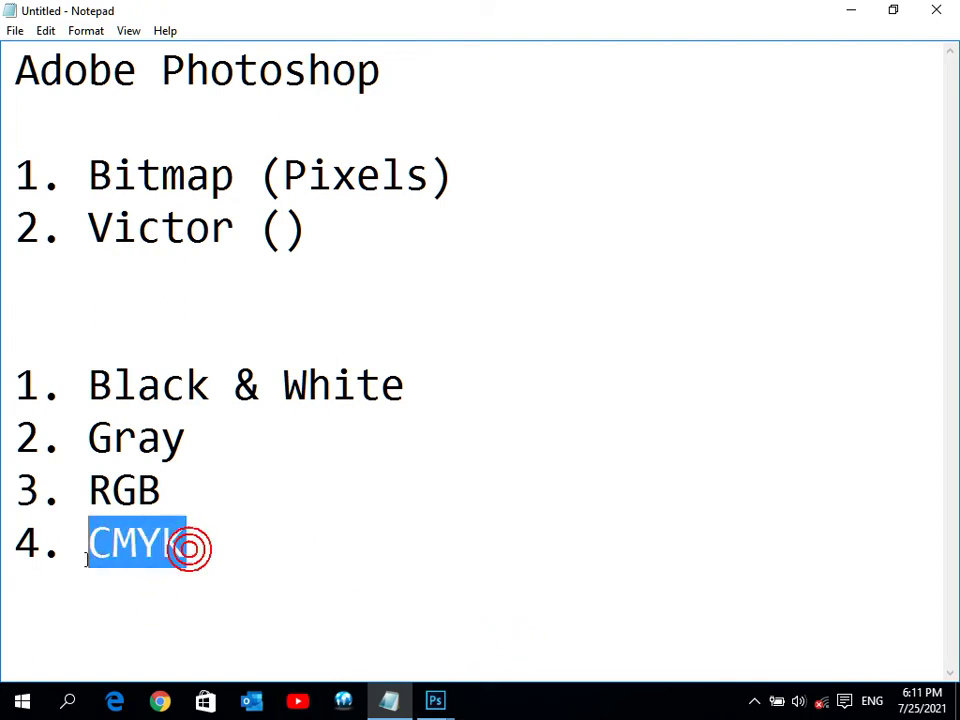
left_click(168, 489)
left_click_drag(170, 489, 77, 497)
left_click_drag(221, 575, 5, 370)
left_click(270, 493)
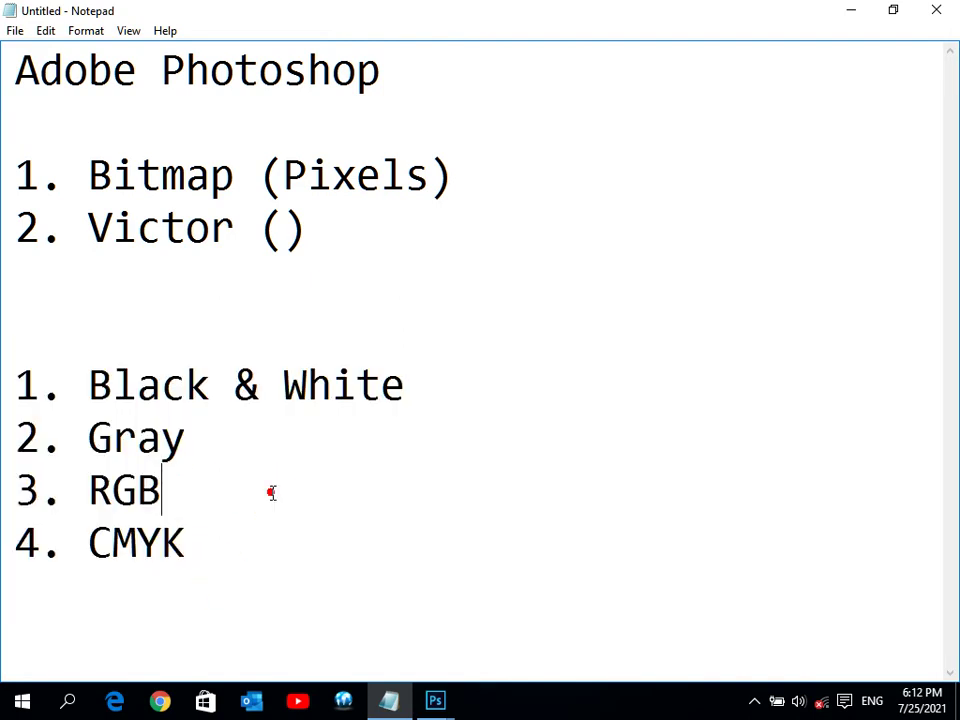
left_click(204, 537)
left_click_drag(204, 537, 94, 546)
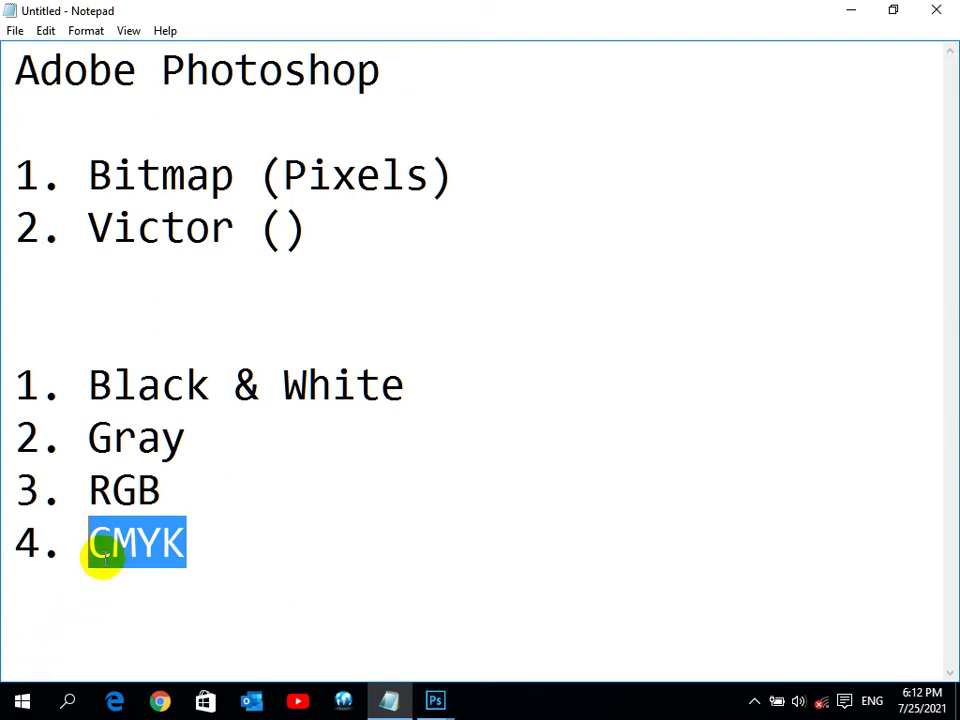
left_click_drag(110, 547, 89, 545)
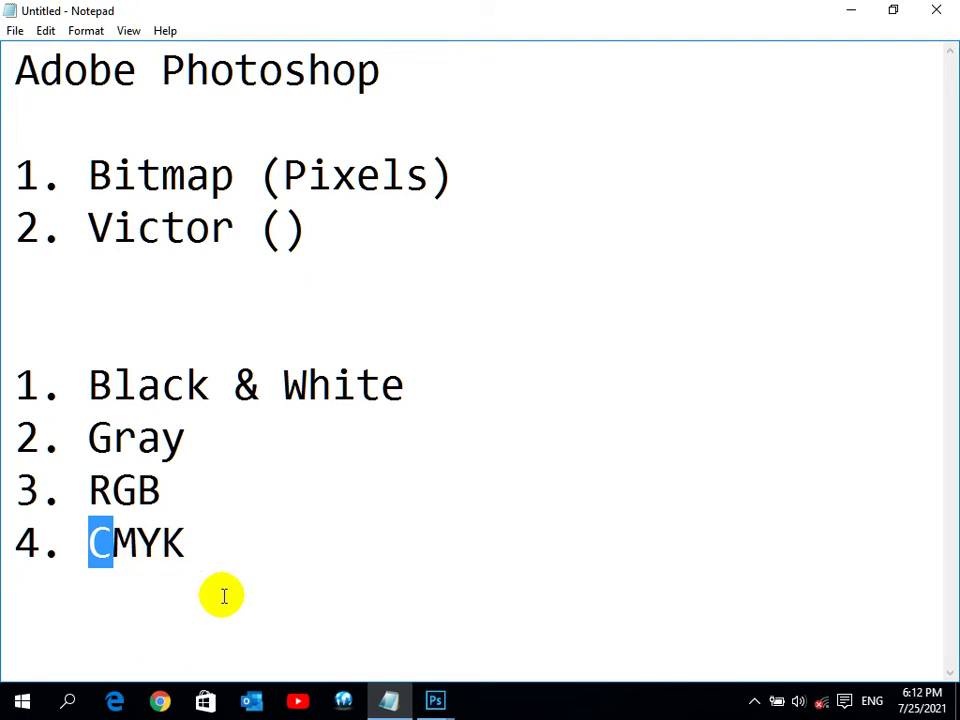
left_click_drag(113, 545, 162, 548)
left_click(190, 543)
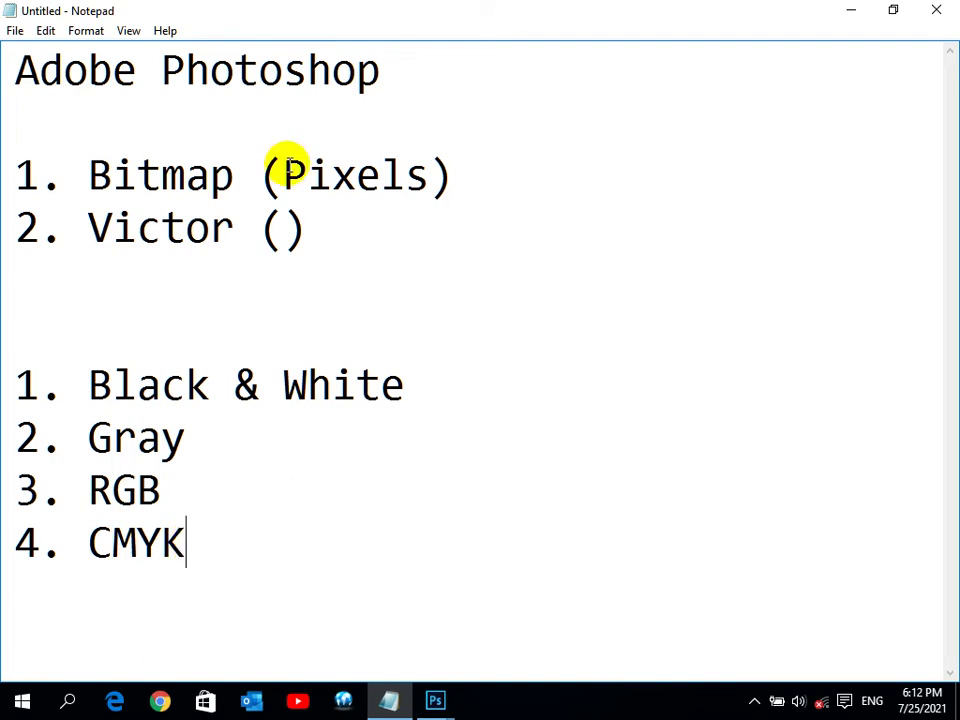
left_click_drag(386, 78, 3, 78)
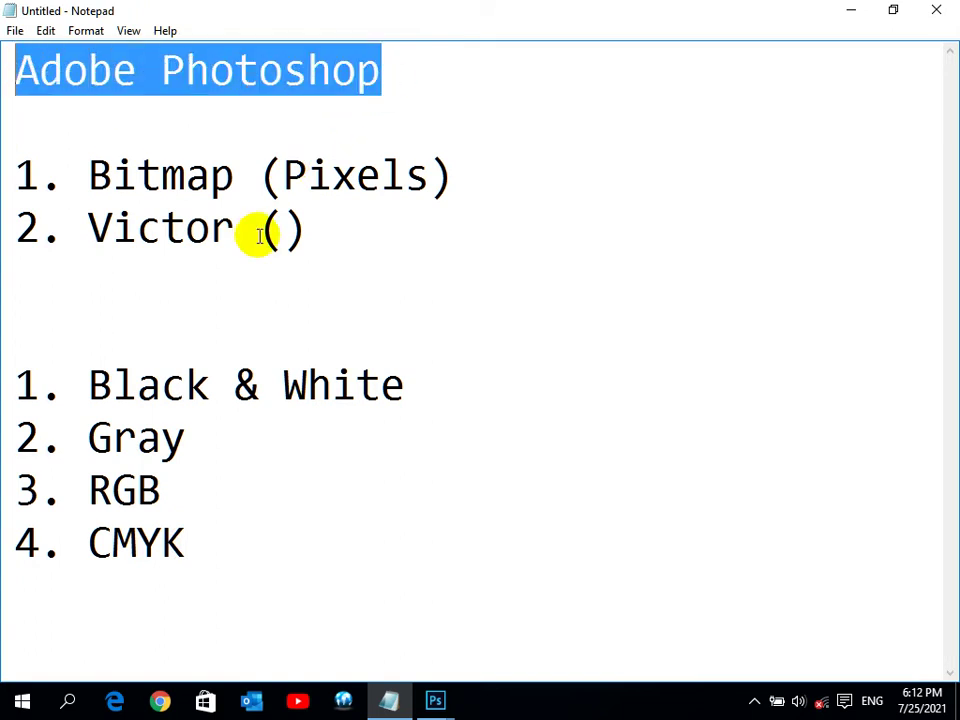
left_click(148, 80)
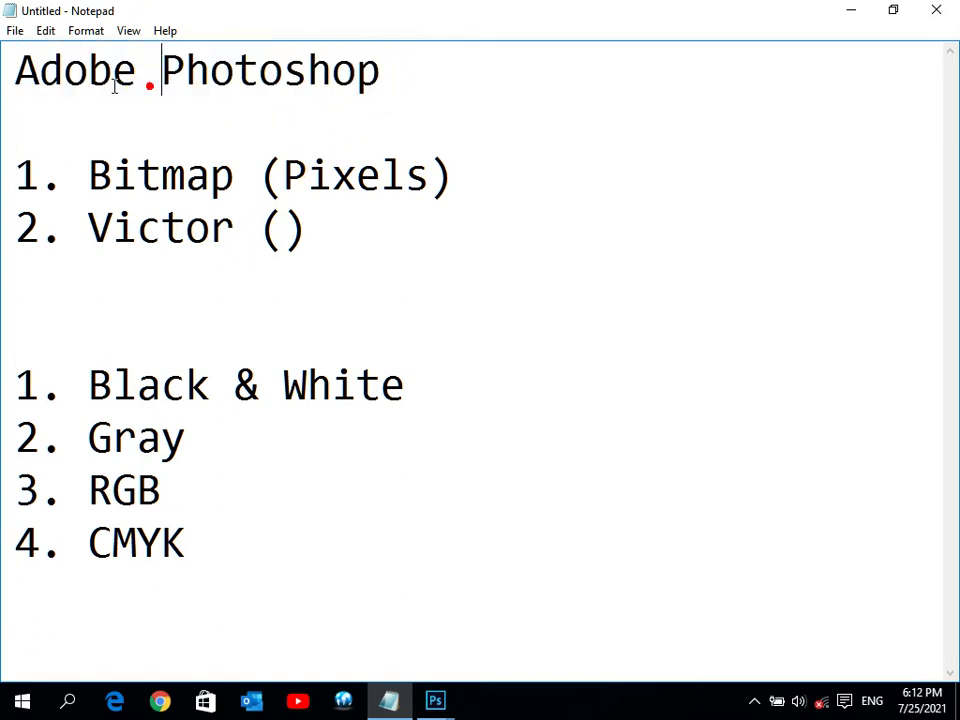
left_click_drag(141, 72, 5, 78)
left_click(334, 72)
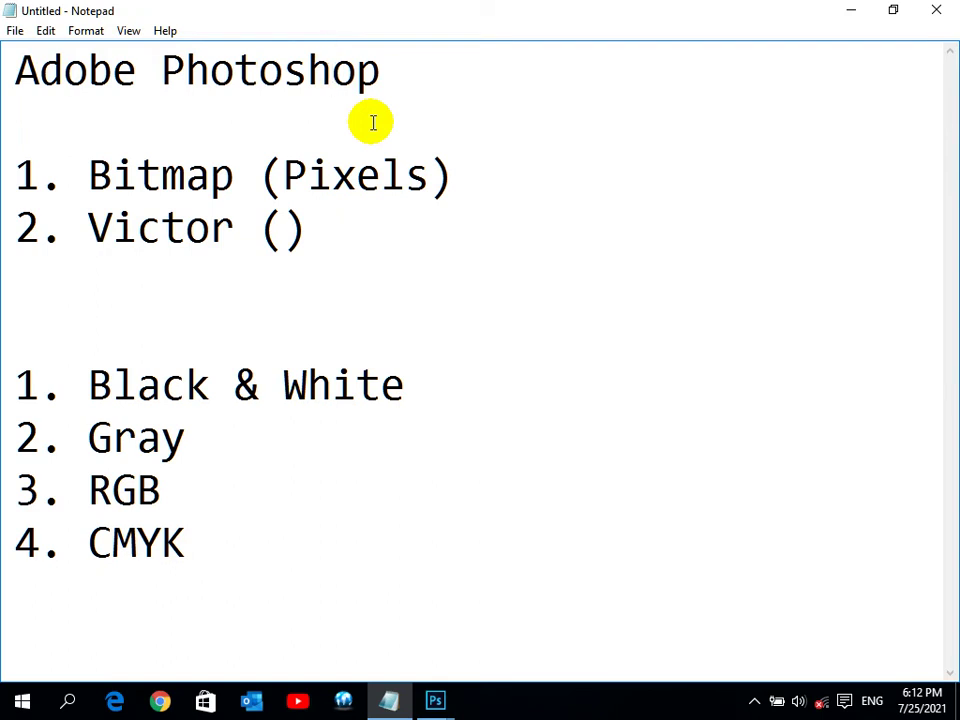
Delete the old notes and write a 'Version' heading with a dashed underline
left_click_drag(210, 589, 172, 197)
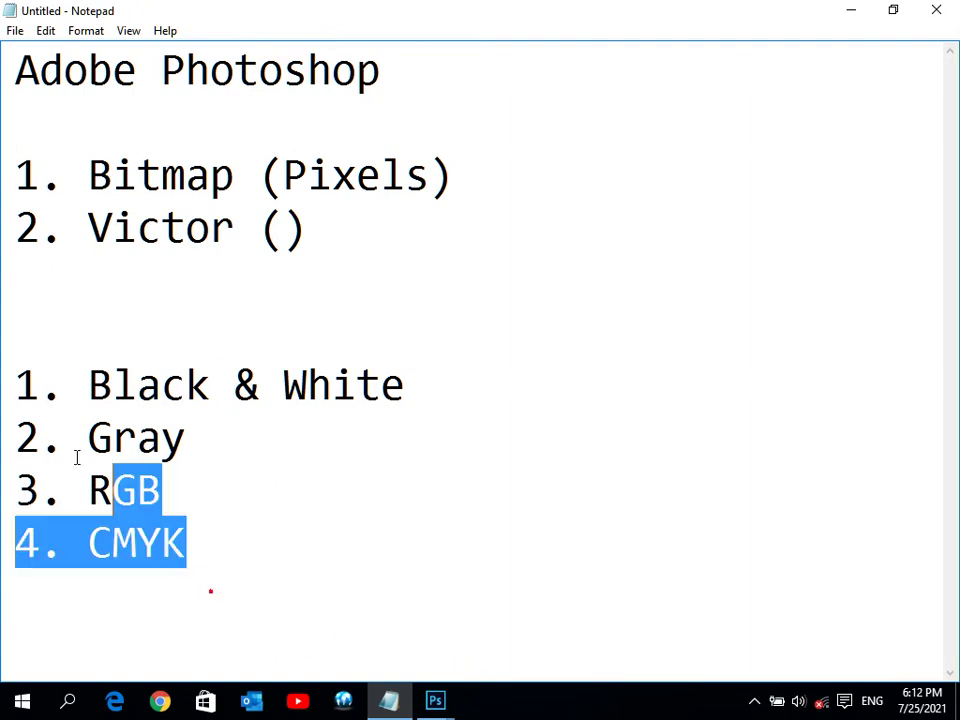
key("BackSpace")
type("Ver")
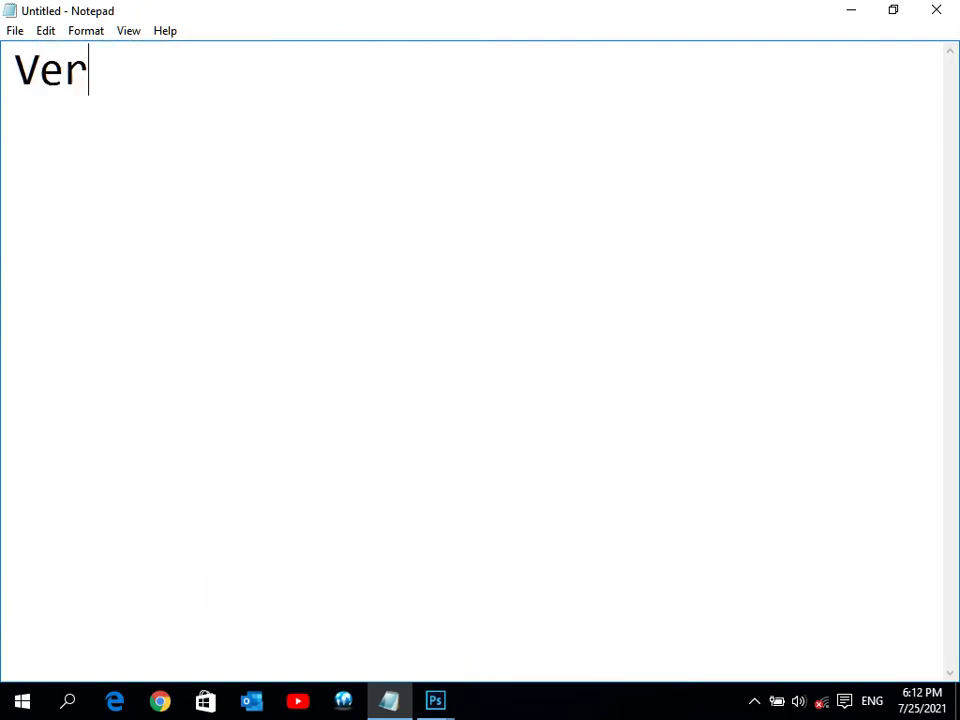
type("sion")
key("Return")
key("Return")
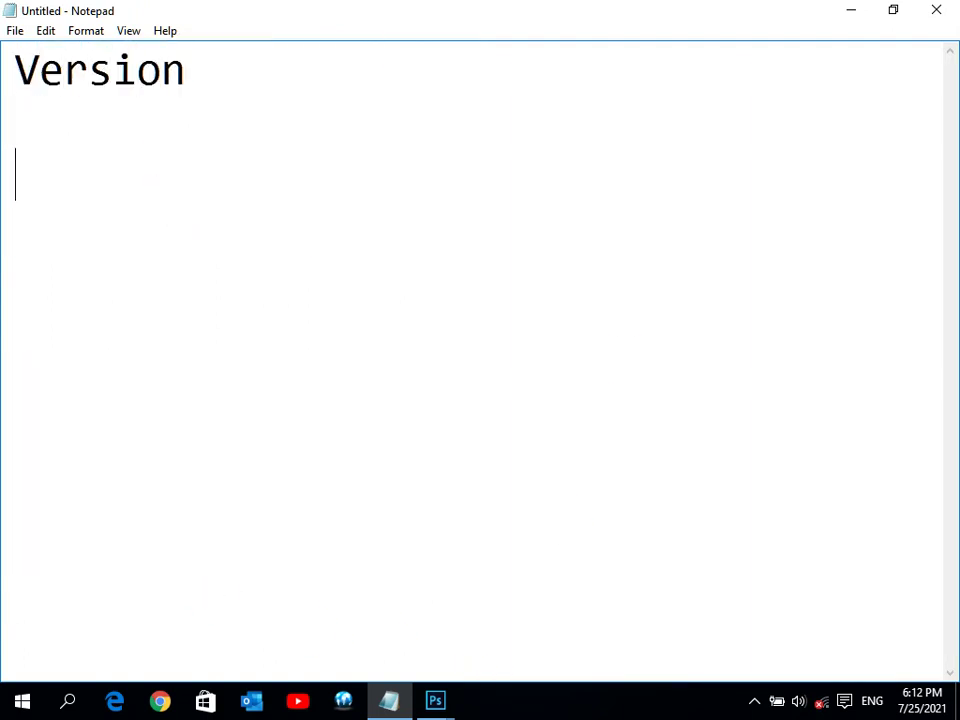
type("--------------")
key("Return")
Add the line 'Adobe Photoshop 7.0' under the heading and highlight it
type("Adobe ")
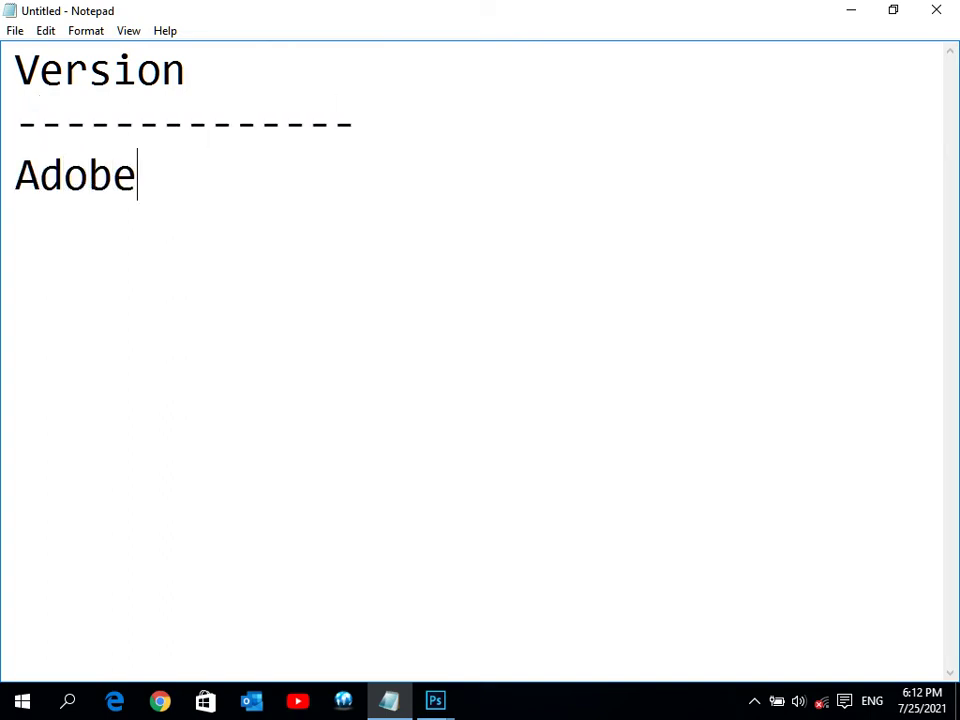
type("Photosh")
key("BackSpace")
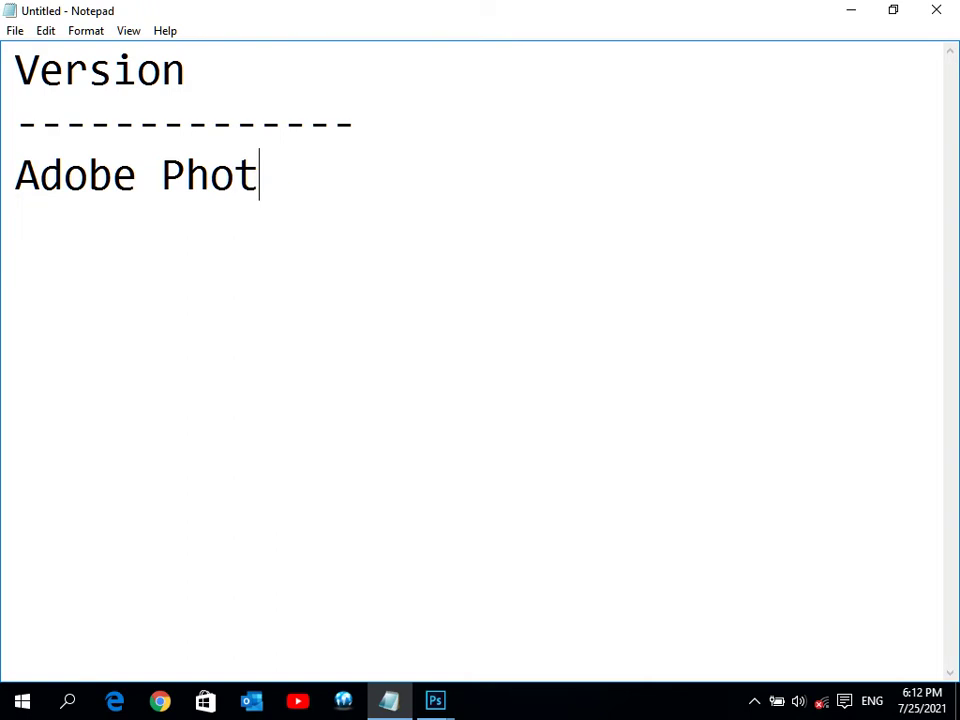
type("oshop[")
key("BackSpace")
key("BackSpace")
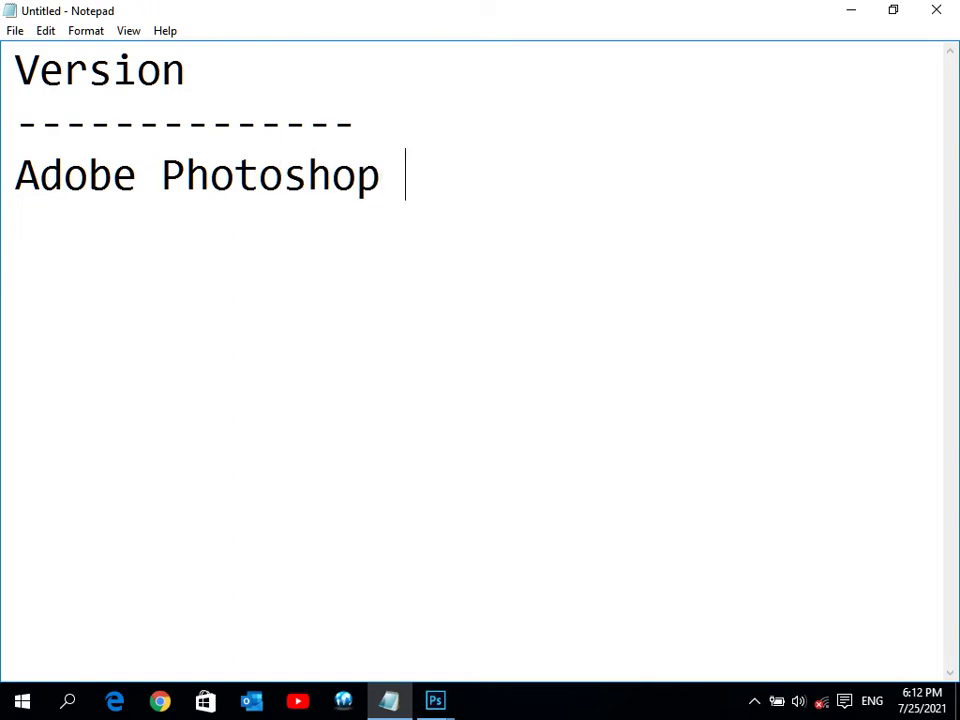
type("7.0")
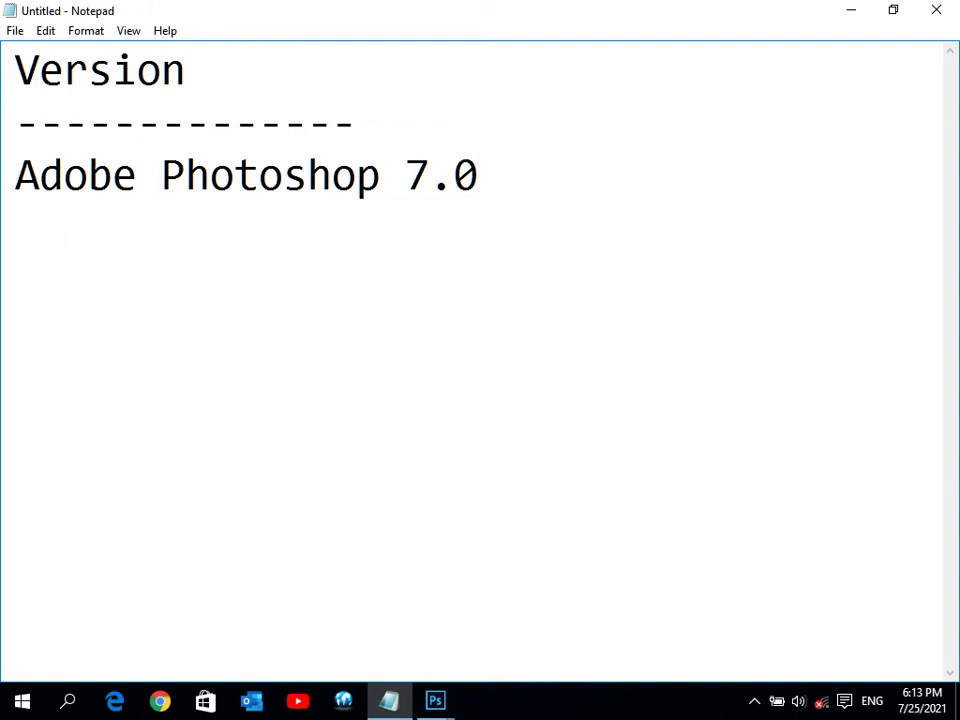
left_click(385, 190)
left_click(549, 168)
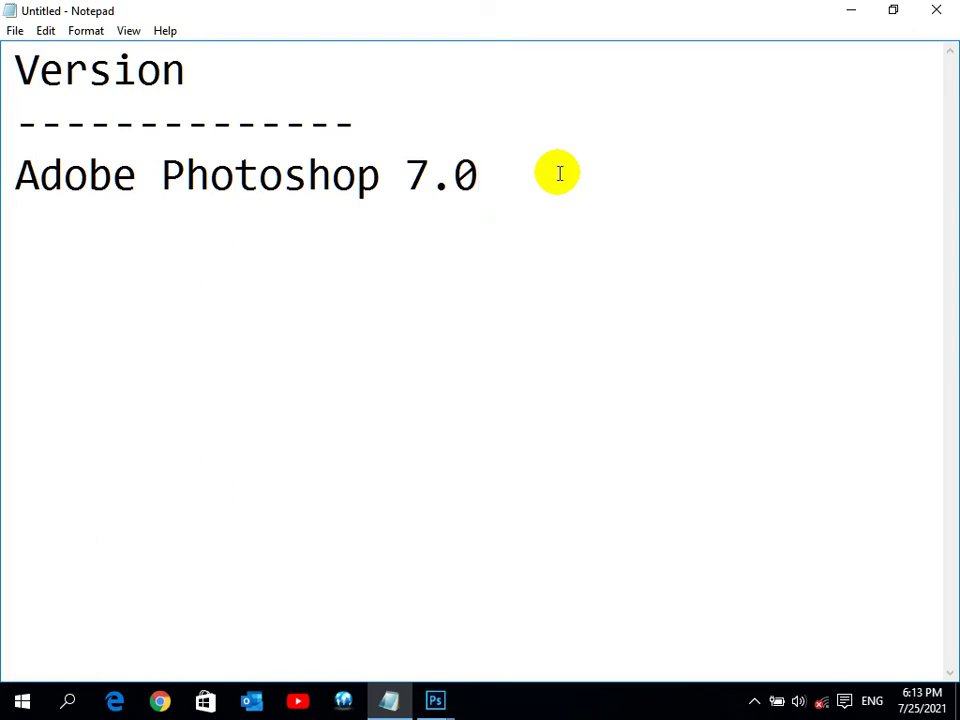
left_click_drag(517, 167, 5, 175)
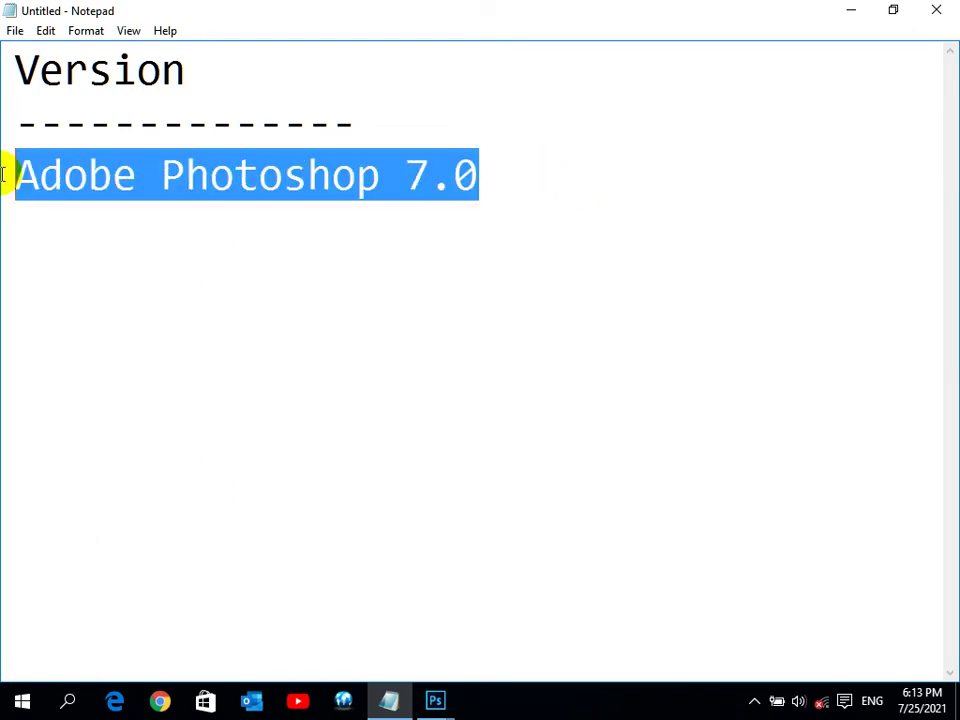
List CS, CS2 and CS3 on separate lines below Adobe Photoshop 7.0
left_click(554, 198)
key("Return")
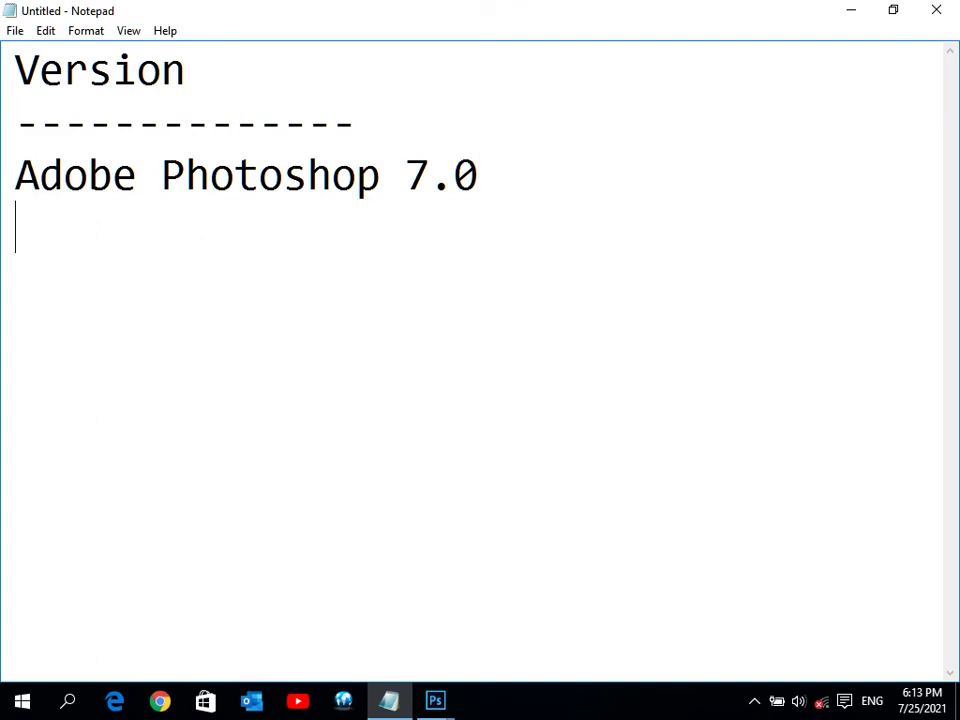
type("CS")
key("Return")
type("CS2")
key("Return")
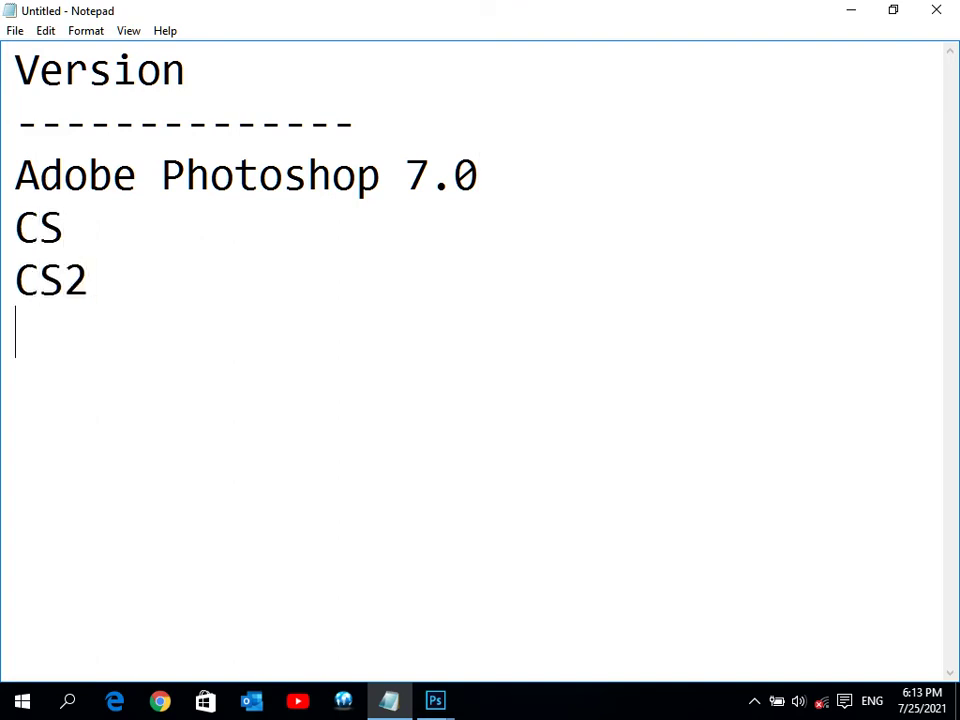
type("CS3")
key("Return")
Continue the version list with CS4, CS5, CS6 and CC
type("\\")
key("BackSpace")
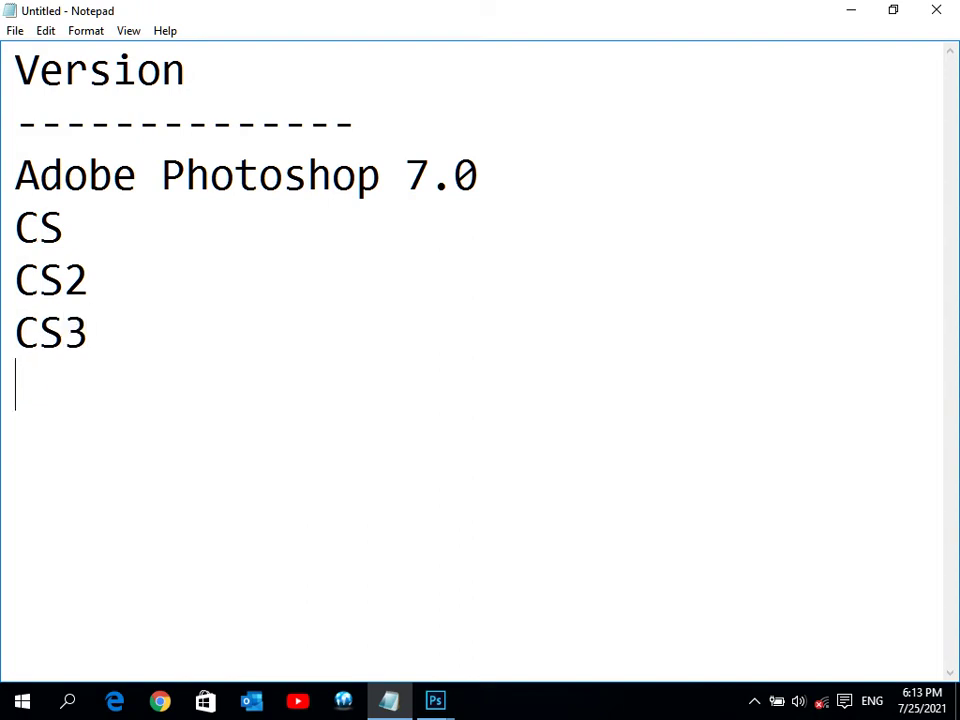
type("CS4")
key("Return")
type("CS5")
key("Return")
type("CS6")
key("Return")
type("CC")
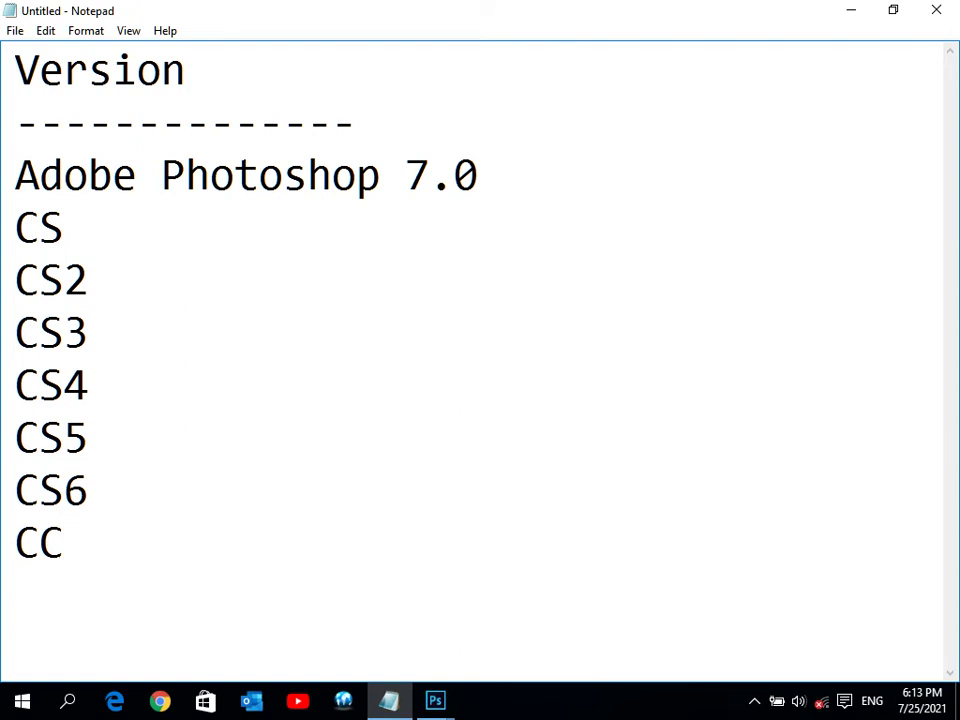
Review the version list by highlighting the Adobe Photoshop 7.0 line and the CC entry
left_click_drag(521, 176, 90, 190)
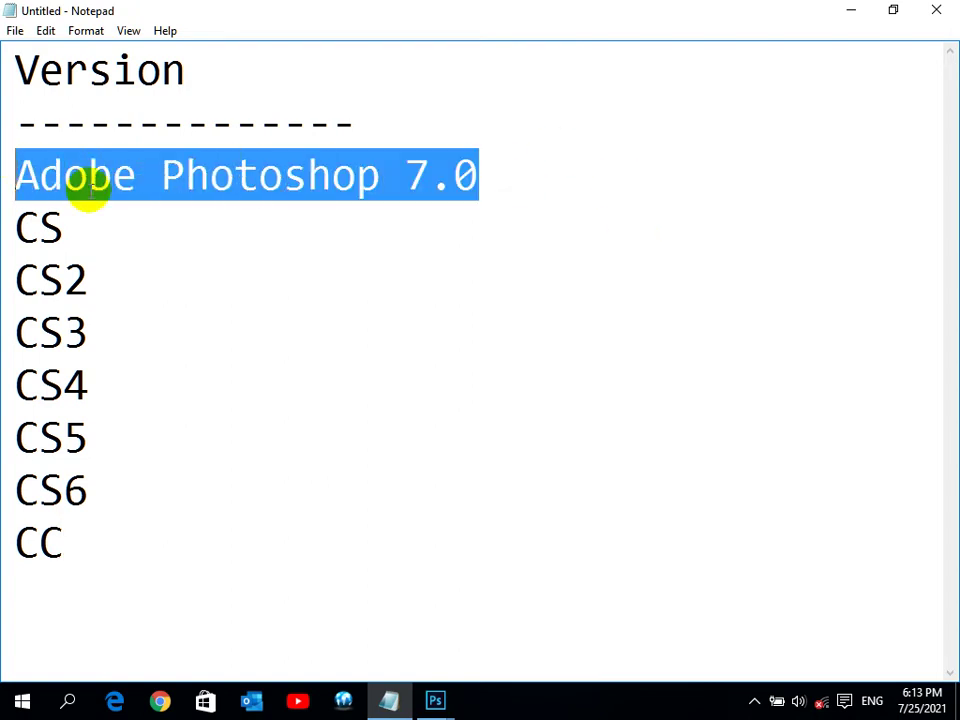
left_click_drag(68, 545, 14, 550)
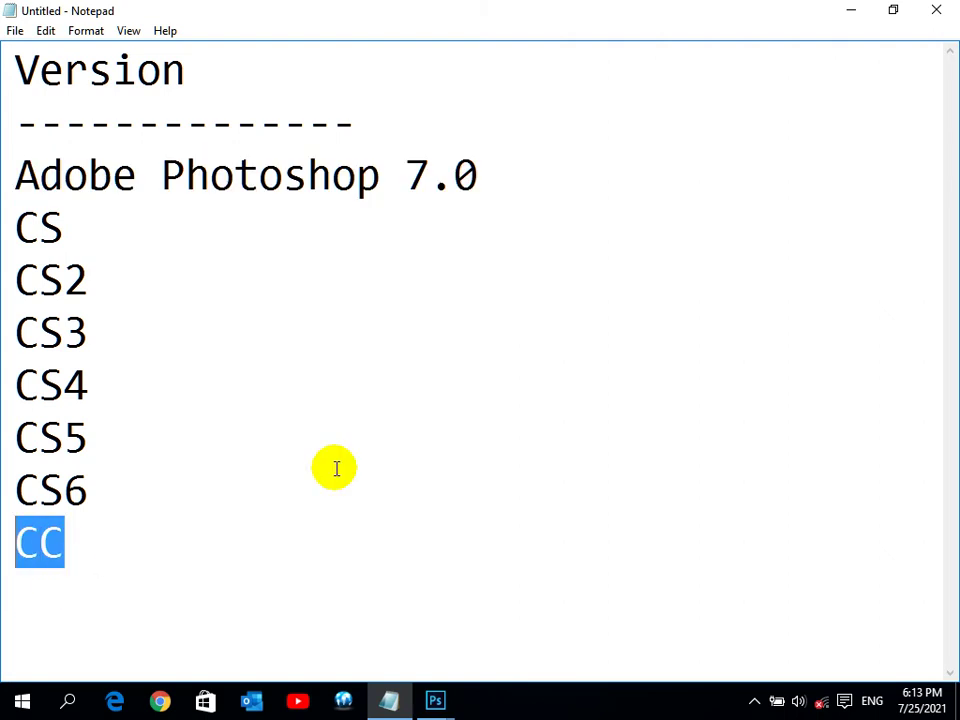
left_click(289, 369)
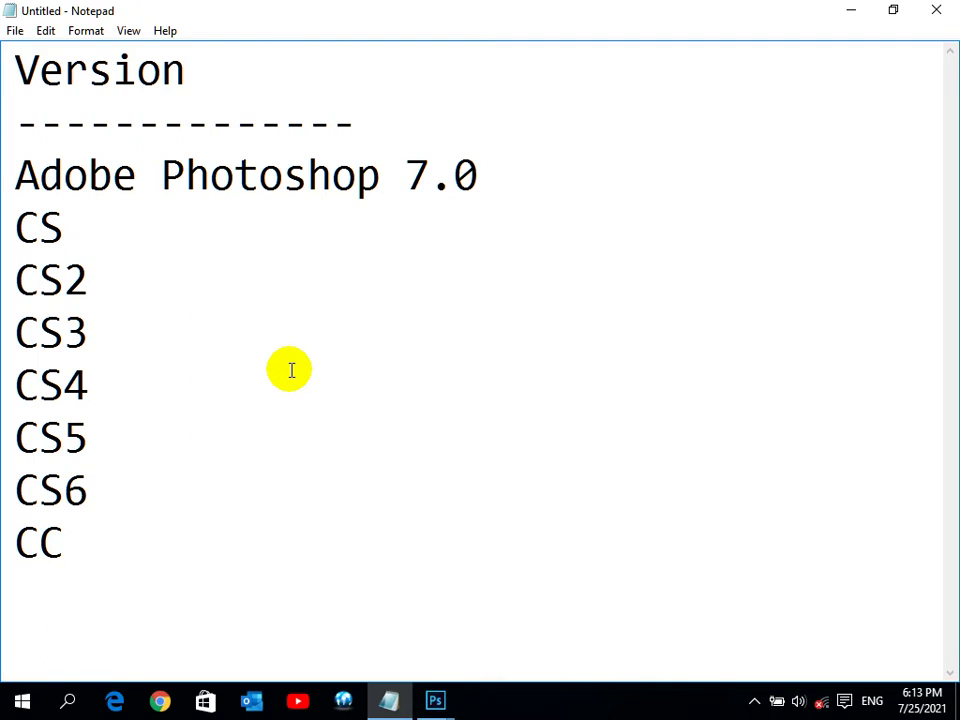
left_click(246, 320)
double_click(80, 552)
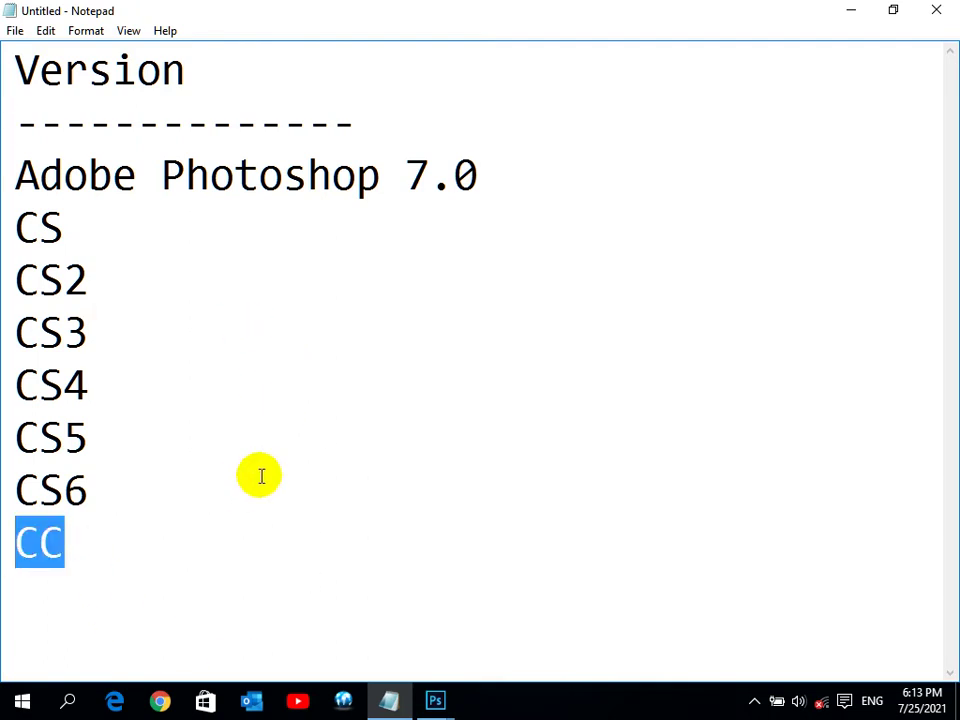
left_click(263, 495)
double_click(62, 550)
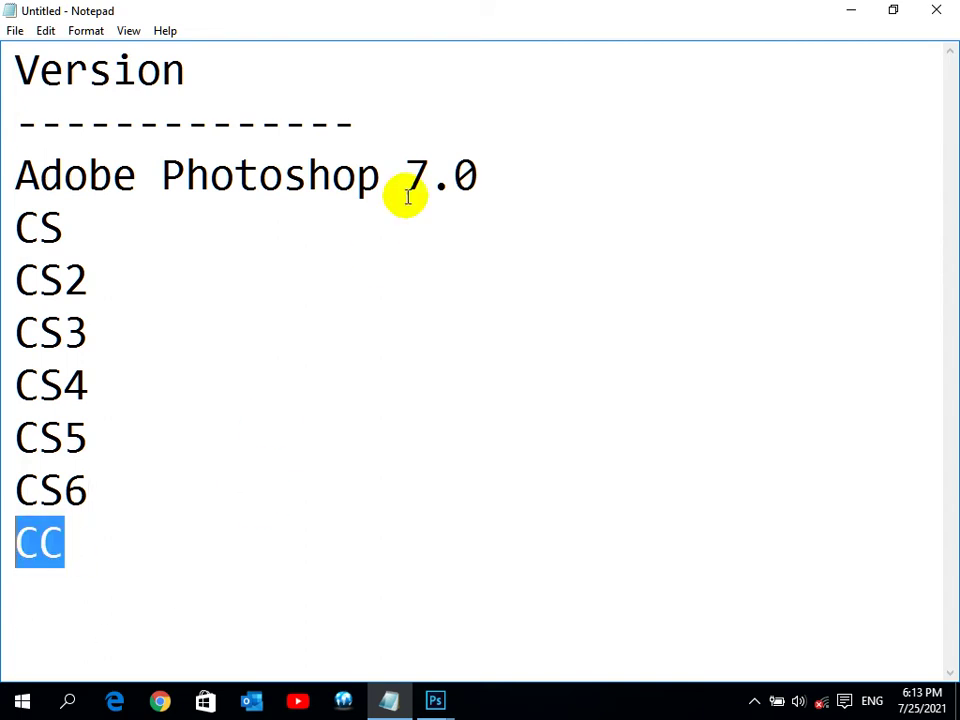
left_click(508, 170)
left_click_drag(508, 170, 18, 175)
left_click(89, 132)
left_click_drag(570, 186, 15, 175)
double_click(60, 543)
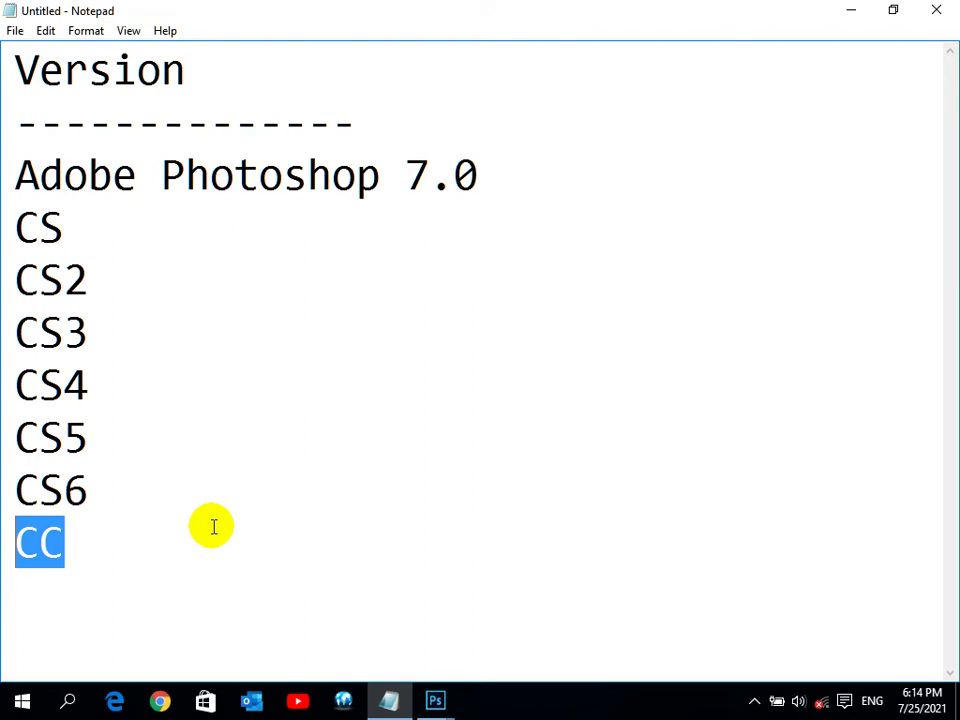
Highlight the 7.0 line once more, then select the word CC at the list's end
left_click_drag(491, 184, 5, 172)
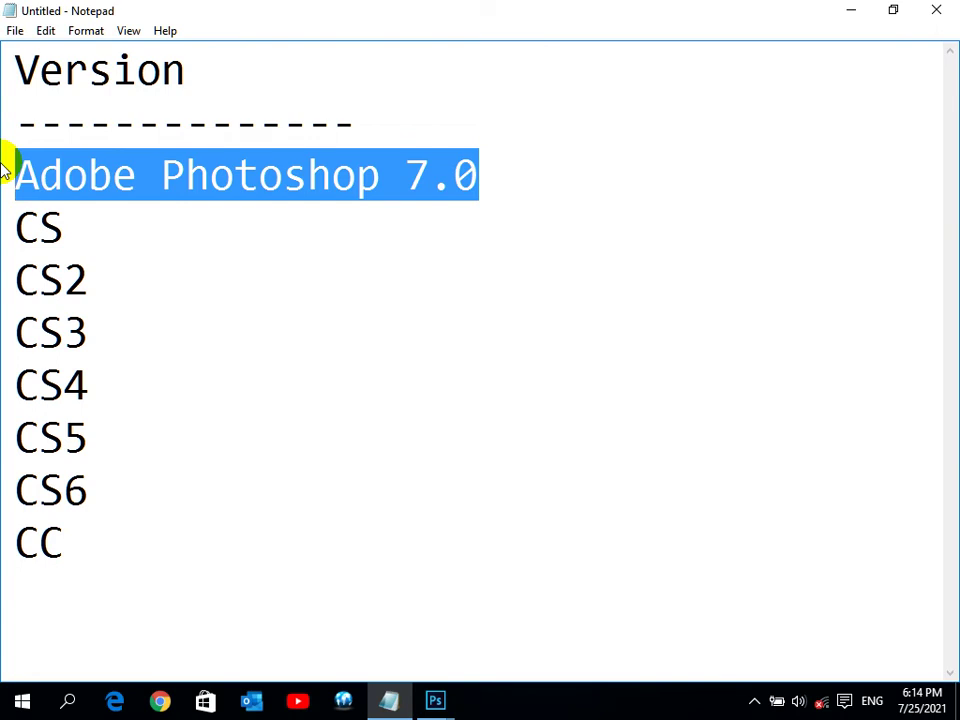
left_click(221, 233)
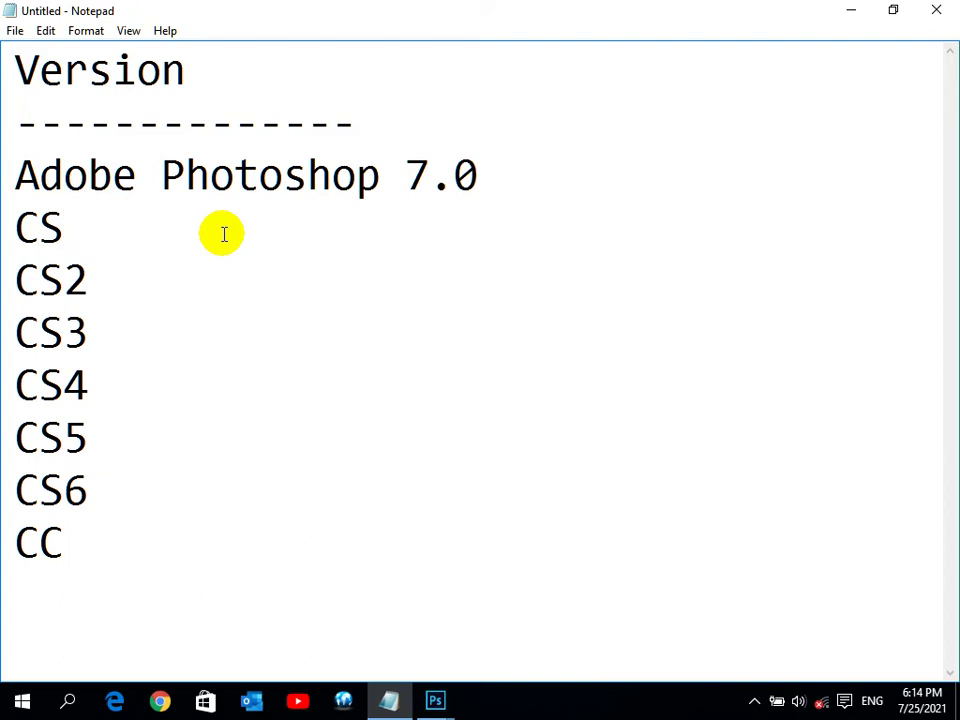
mouse_move(500, 168)
left_mouse_down()
mouse_move(388, 169)
mouse_move(24, 232)
left_mouse_up()
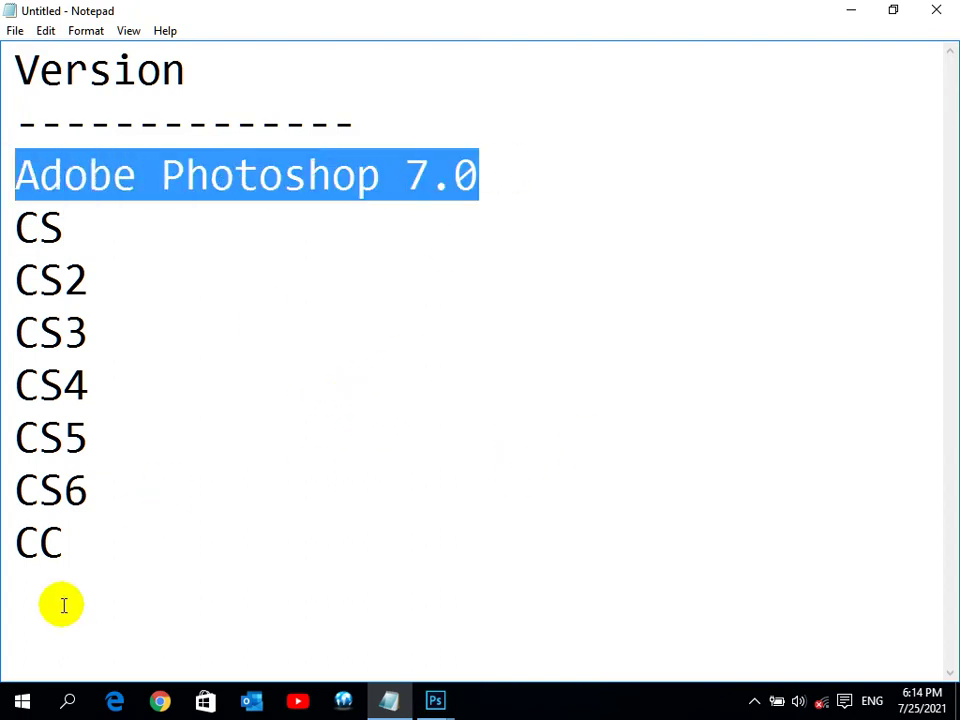
left_click_drag(66, 542, 4, 561)
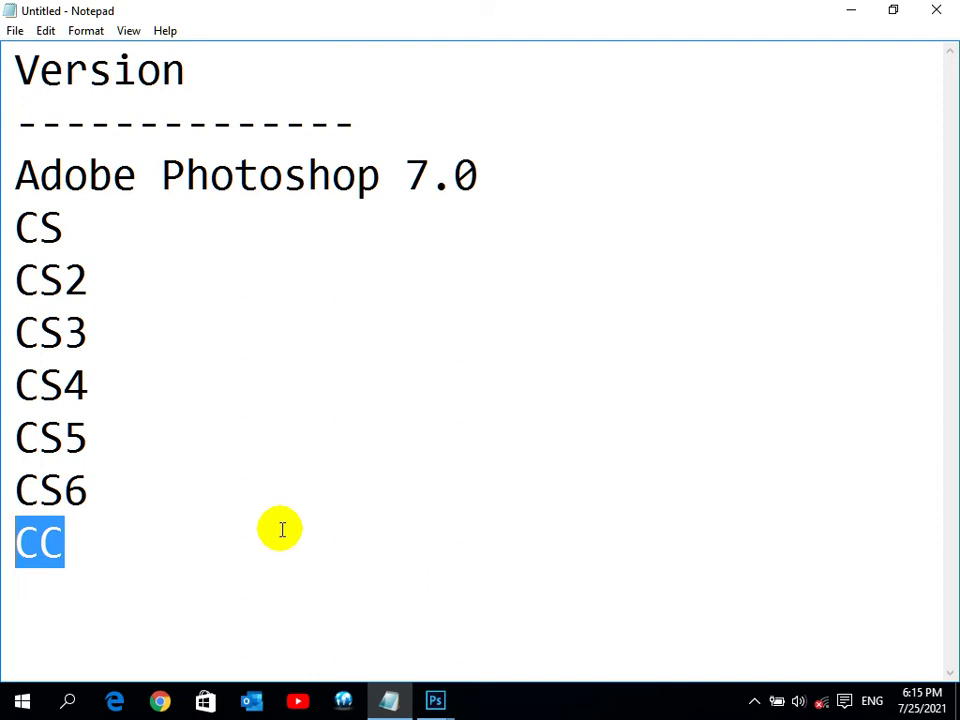
left_click_drag(118, 543, 3, 543)
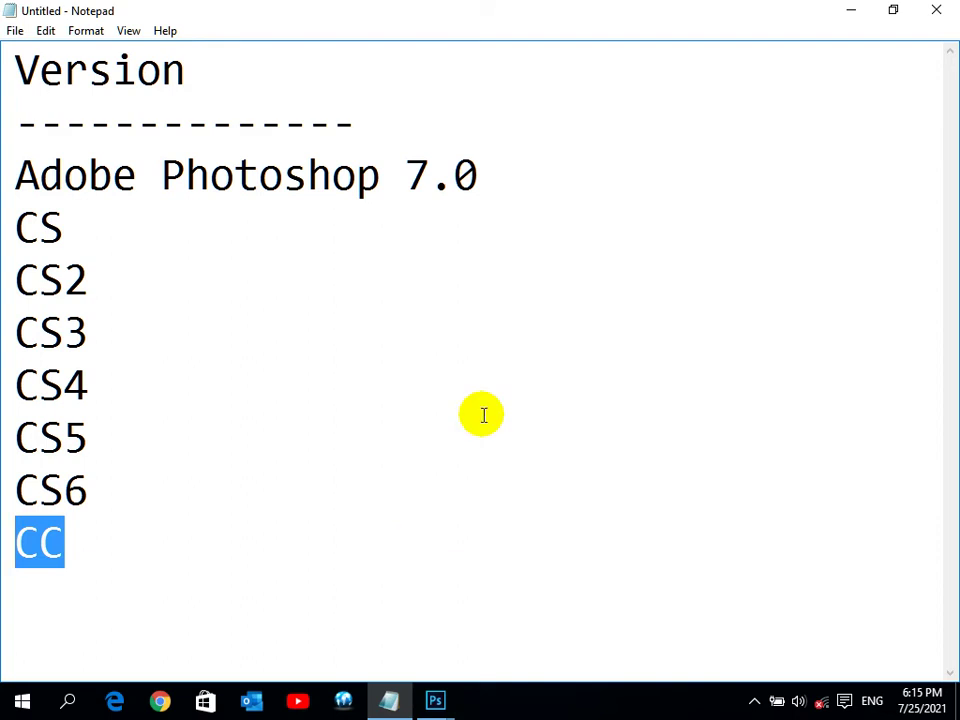
left_click_drag(482, 175, 5, 175)
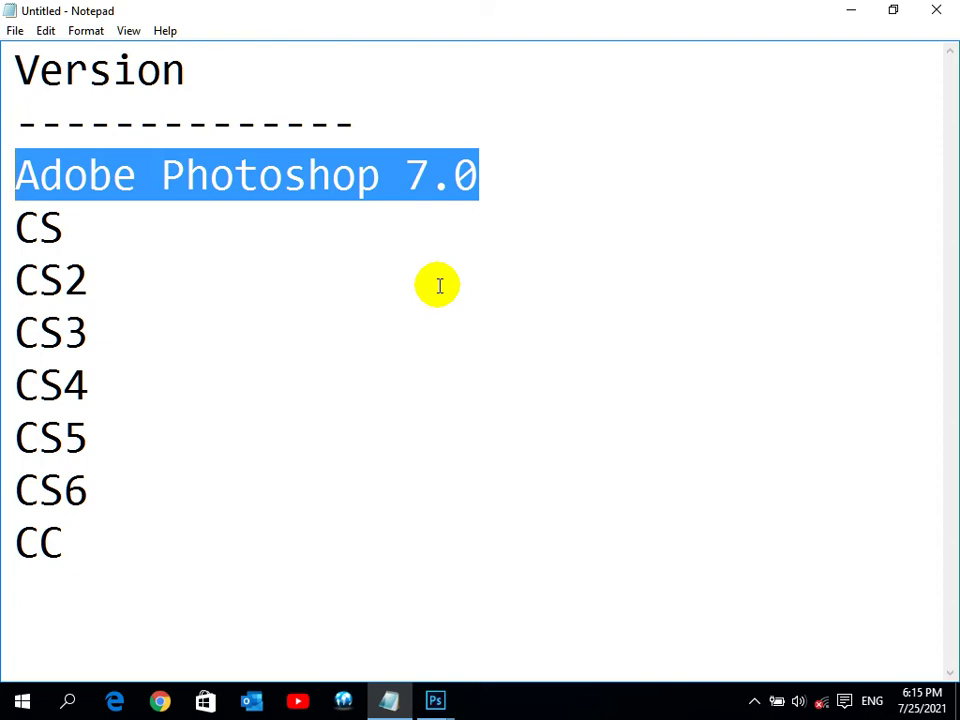
left_click(494, 305)
left_click(330, 369)
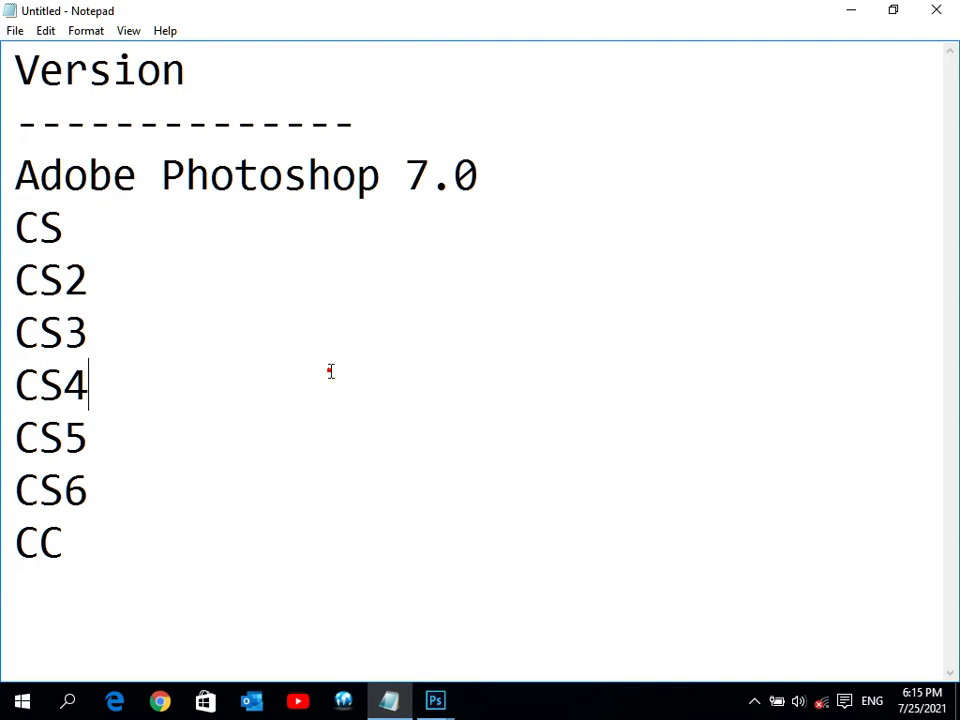
left_click(94, 540)
double_click(158, 552)
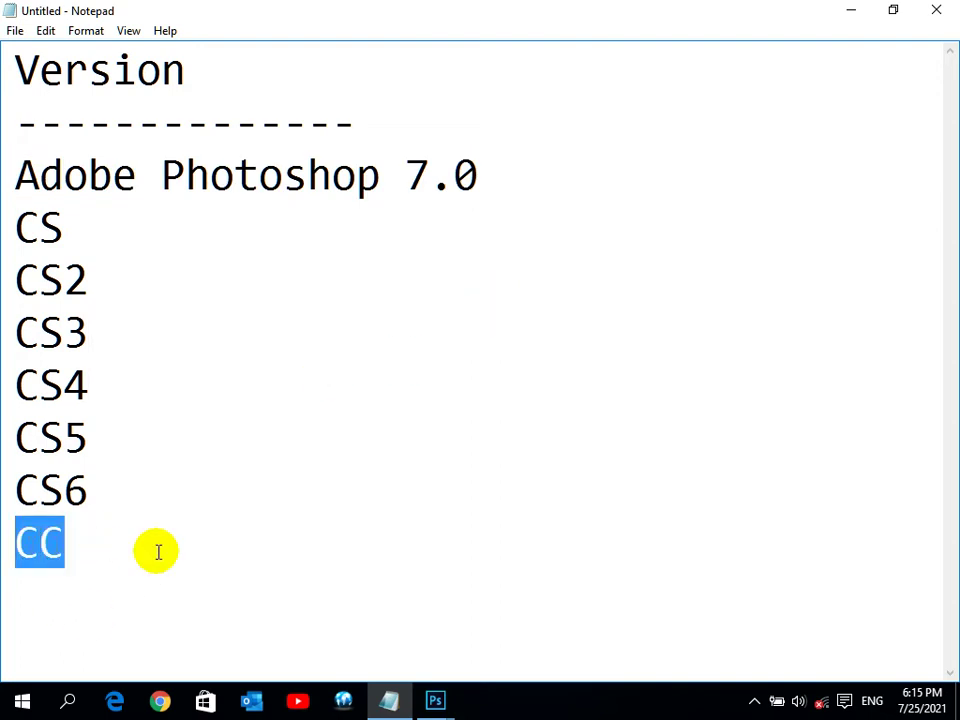
Cancel closing Notepad, delete the entire version list, and minimize Notepad to reveal Photoshop
left_click(936, 9)
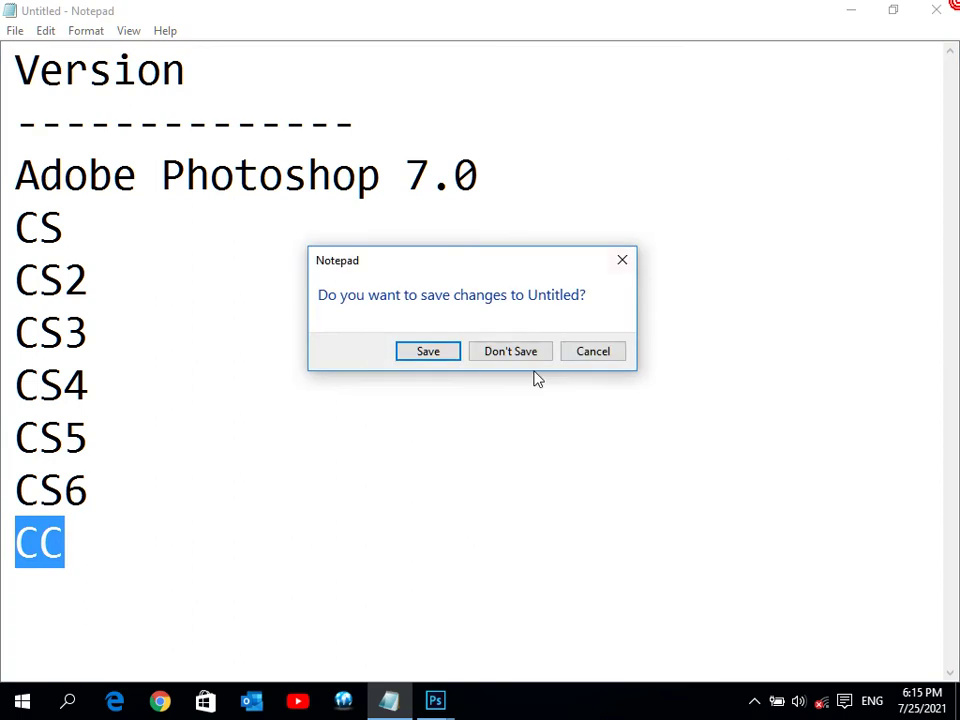
left_click(604, 351)
left_click(354, 459)
left_click_drag(158, 634, 6, 6)
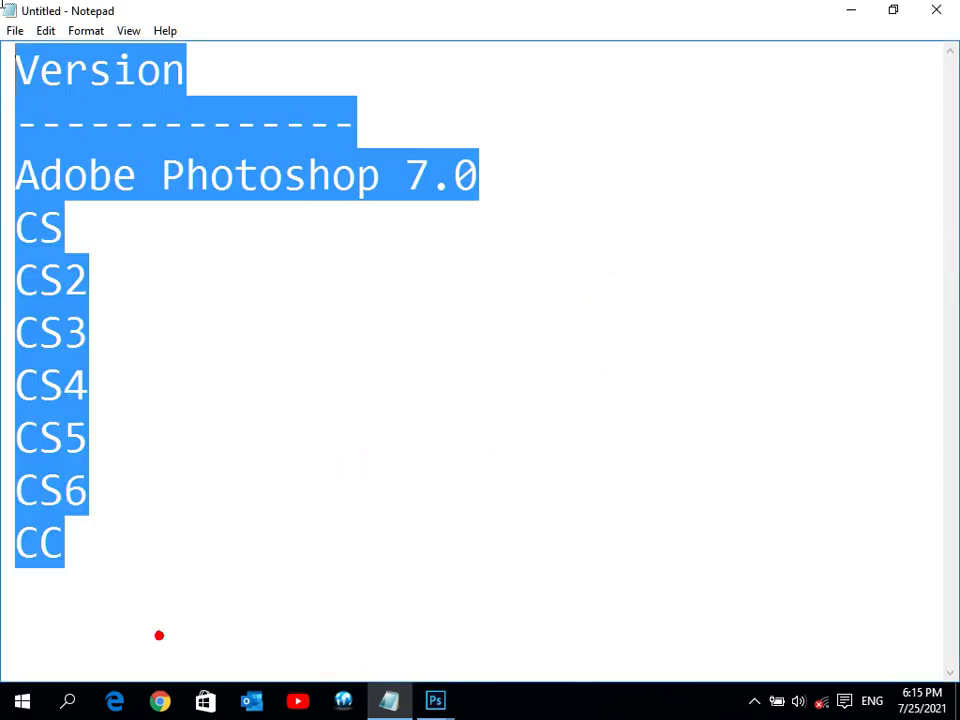
key("Delete")
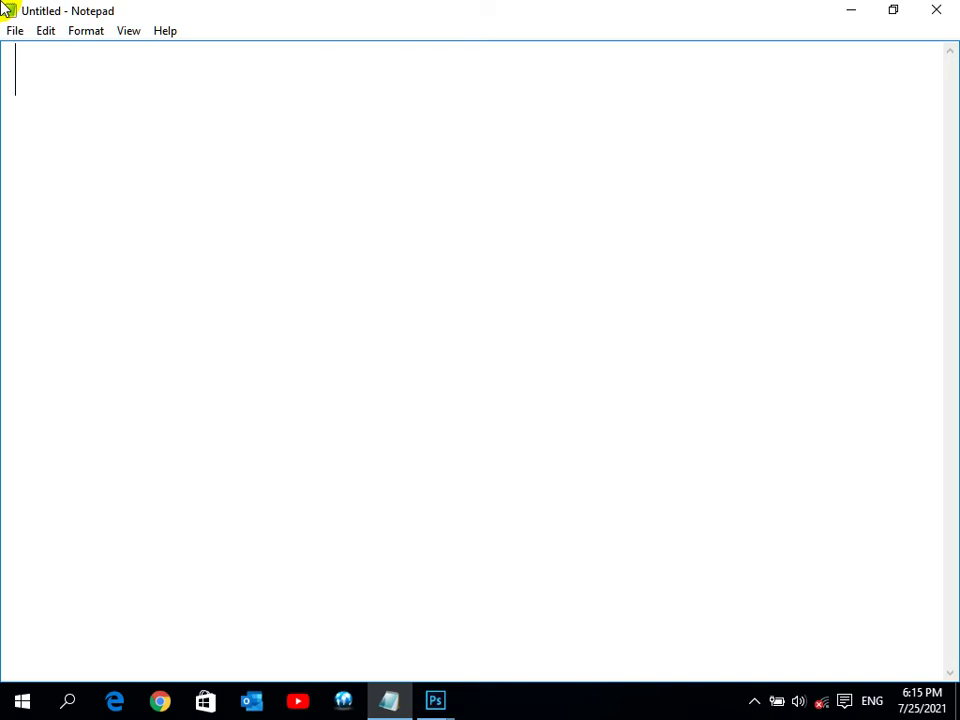
left_click(936, 9)
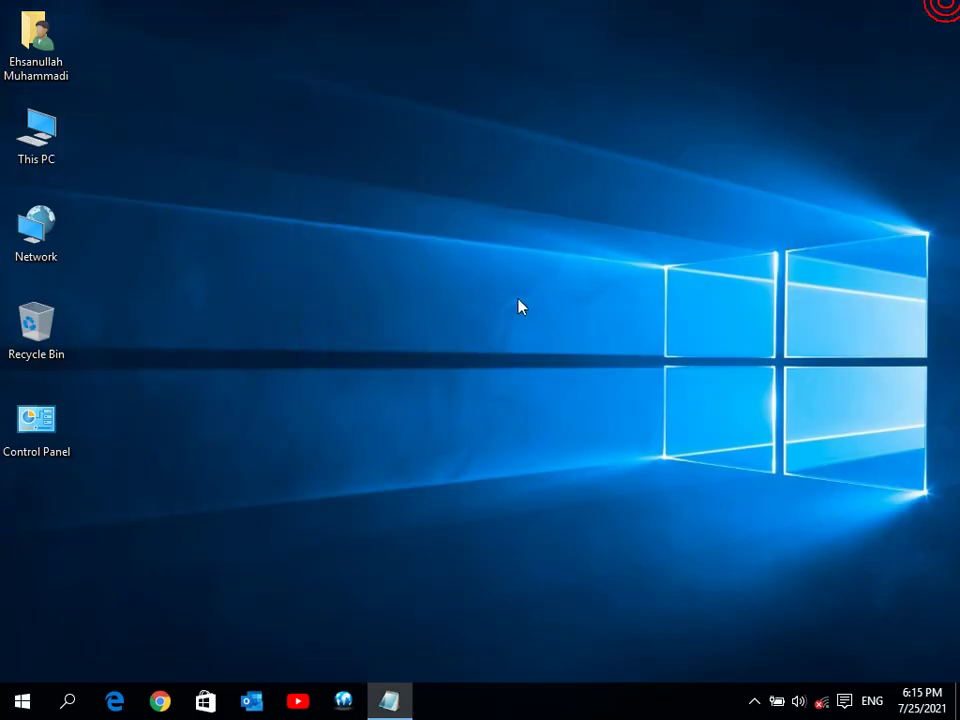
Create a blank Access database on the desktop and rename it to a first name
right_click(298, 150)
mouse_move(360, 348)
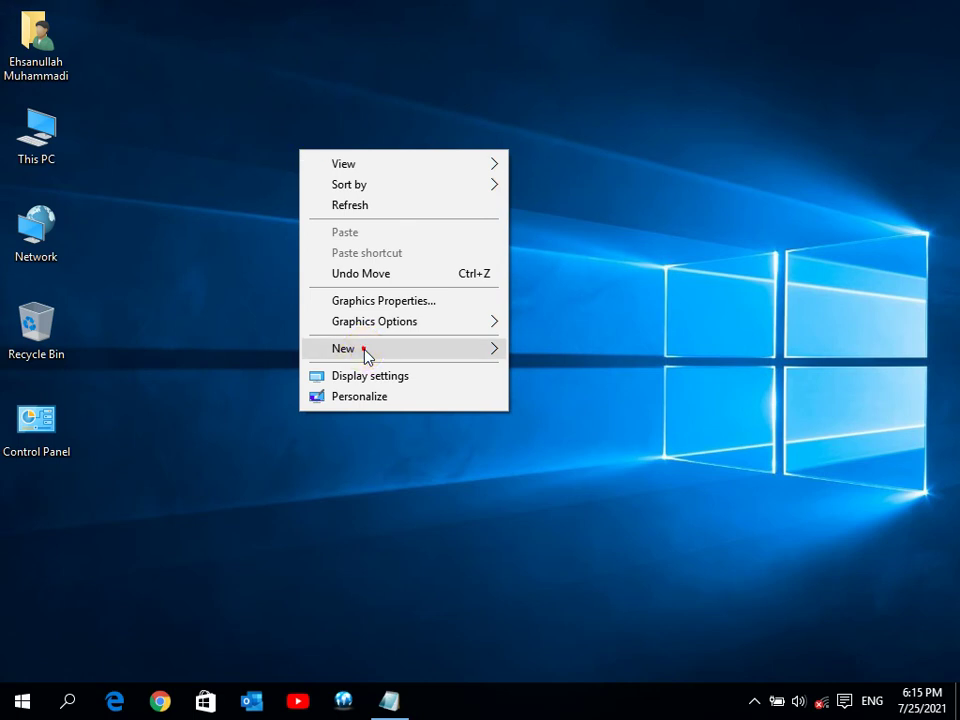
left_click(590, 400)
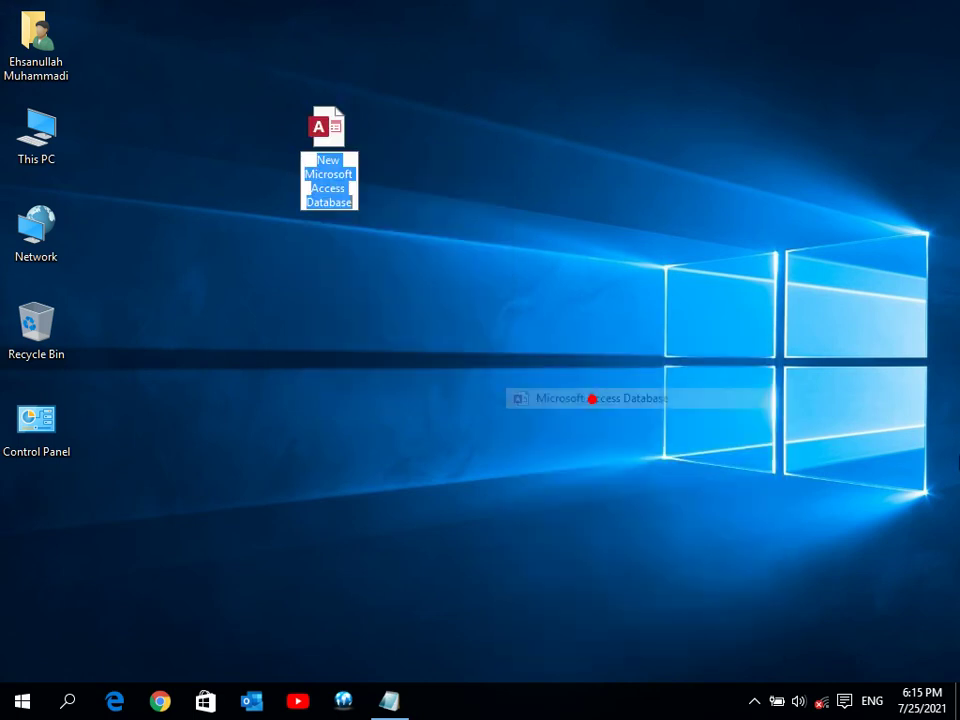
key("BackSpace")
type("Ahmad")
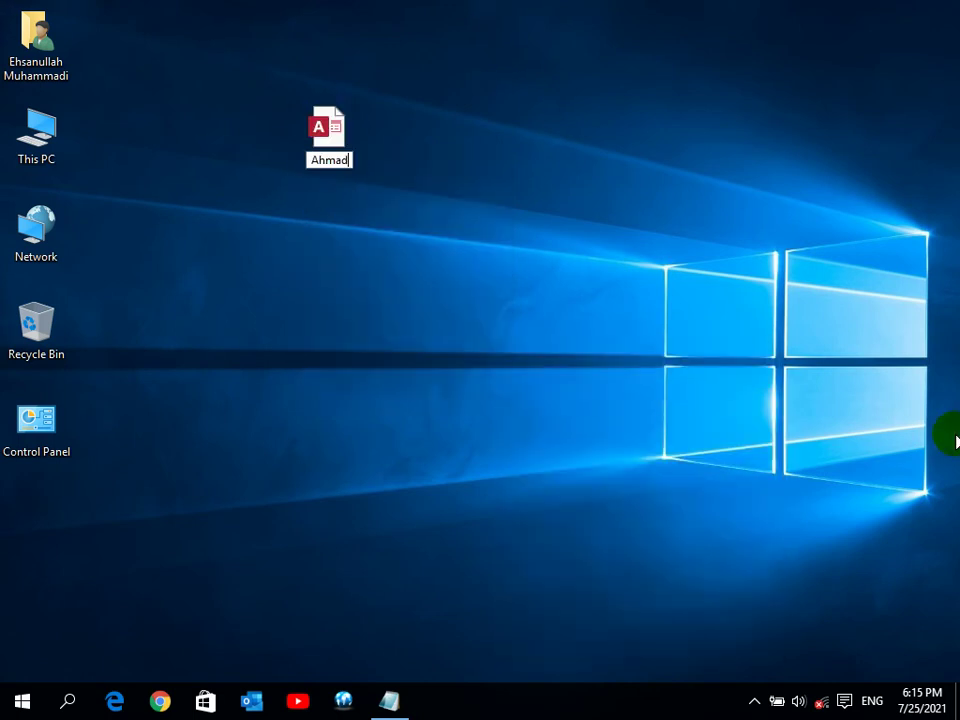
key("Return")
left_click(785, 205)
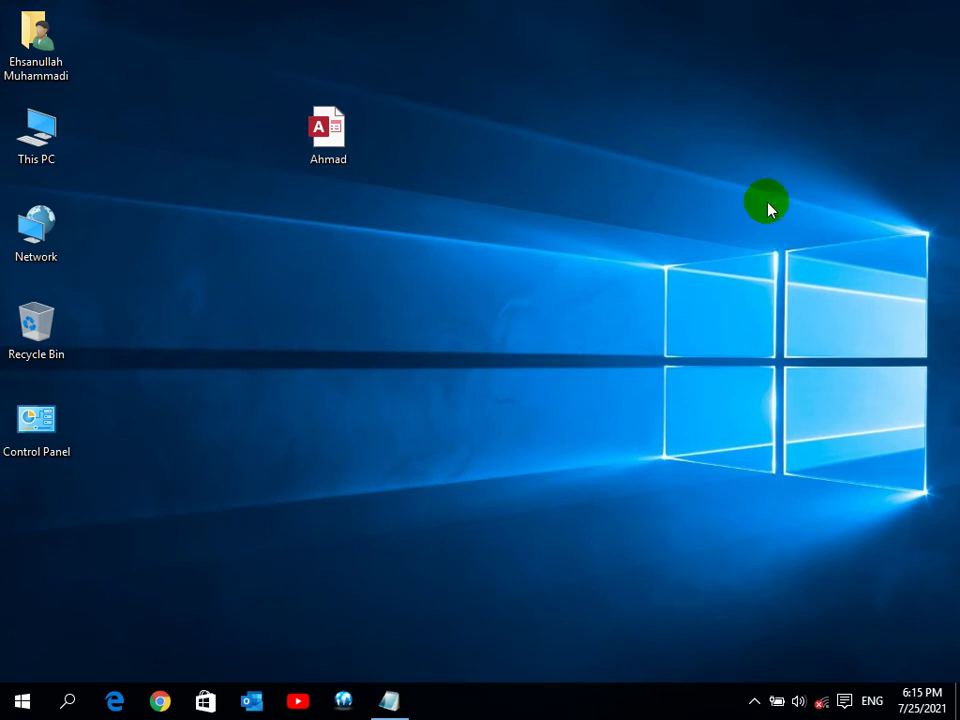
left_click_drag(155, 18, 497, 332)
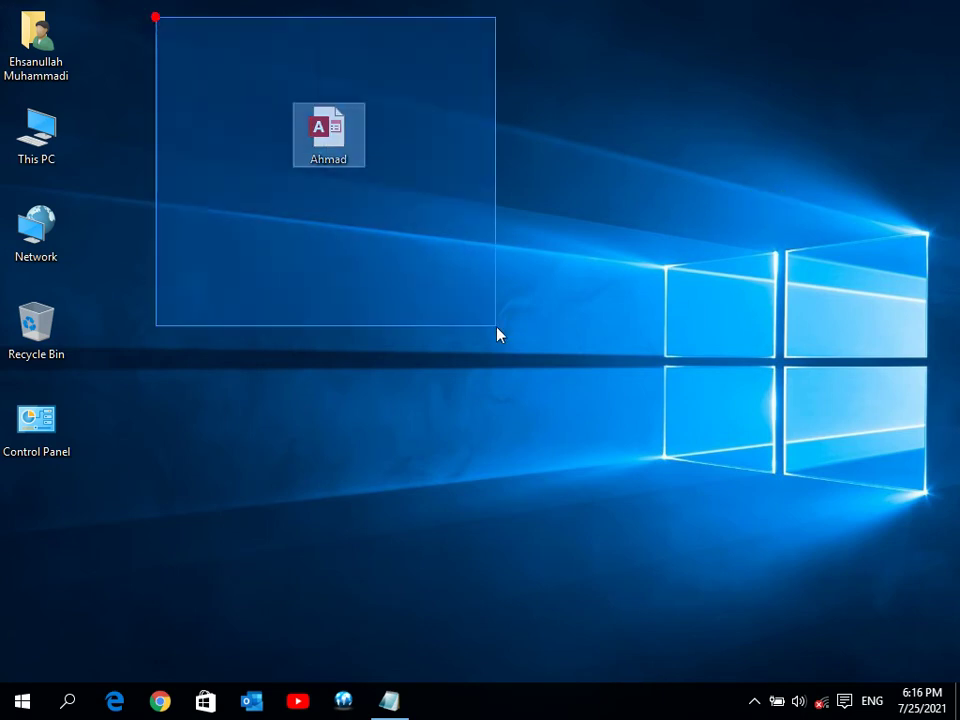
left_click(506, 237)
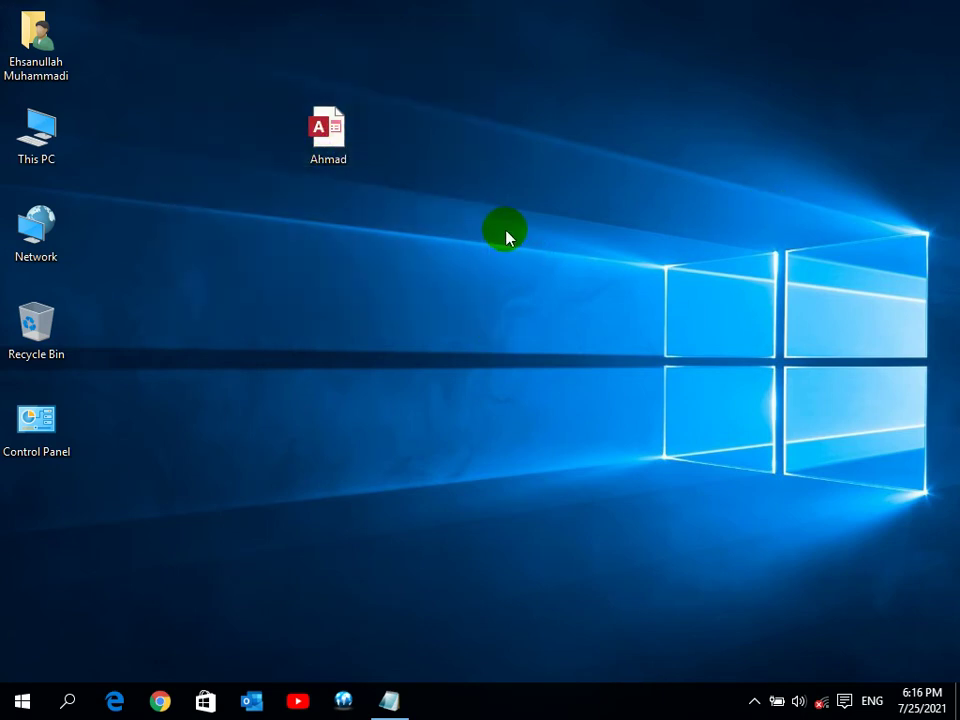
Create a blank Word document on the desktop with the same first name
right_click(480, 141)
left_click(548, 331)
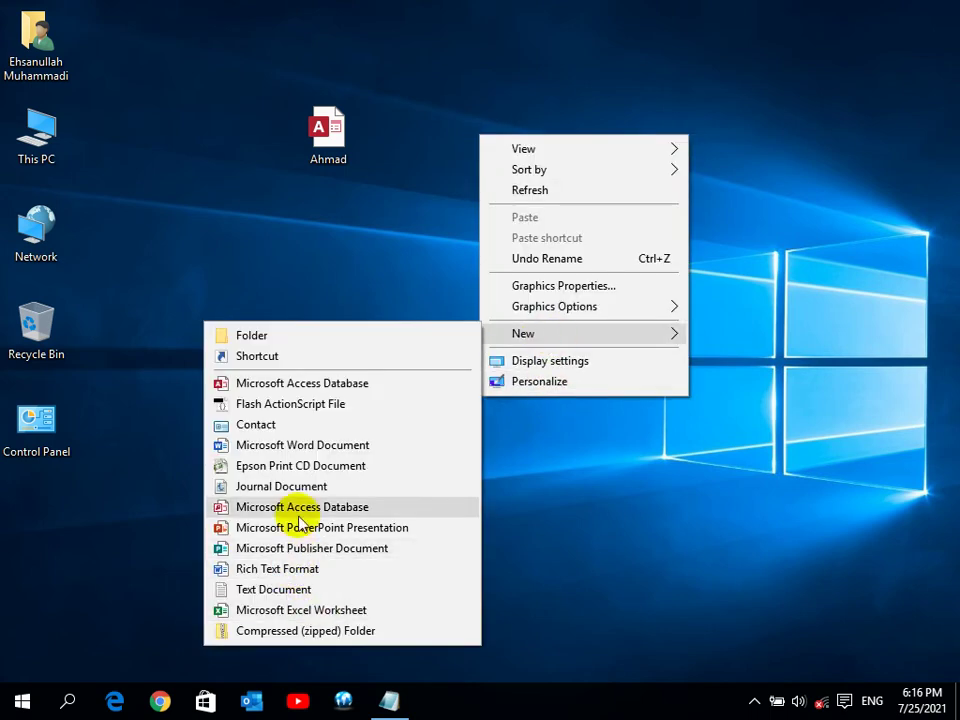
left_click(301, 445)
type("Ah")
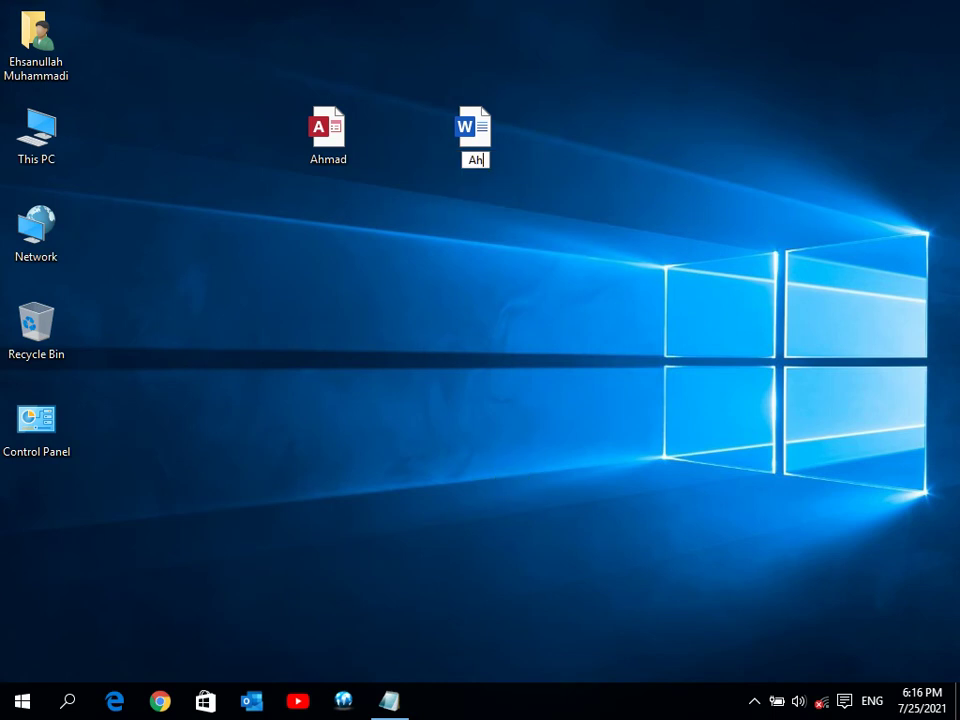
type("mad")
left_click(512, 490)
Select and deselect the two new desktop files together and individually
left_click(611, 105)
left_click_drag(414, 47, 575, 346)
left_click_drag(386, 30, 516, 167)
left_click(328, 132, "ctrl")
left_click(336, 138)
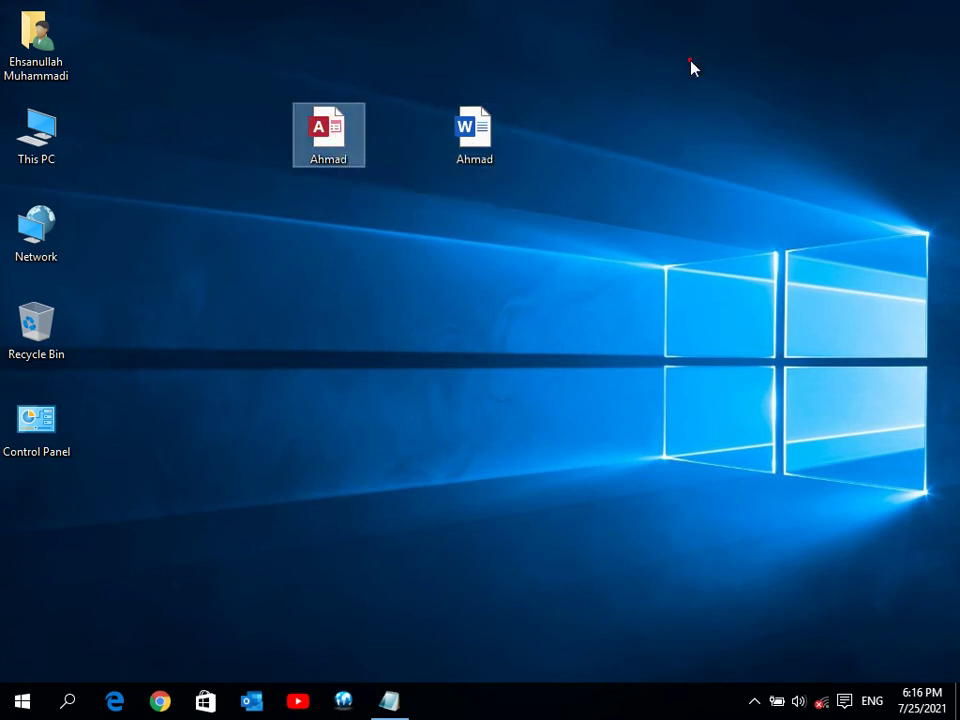
left_click(838, 193)
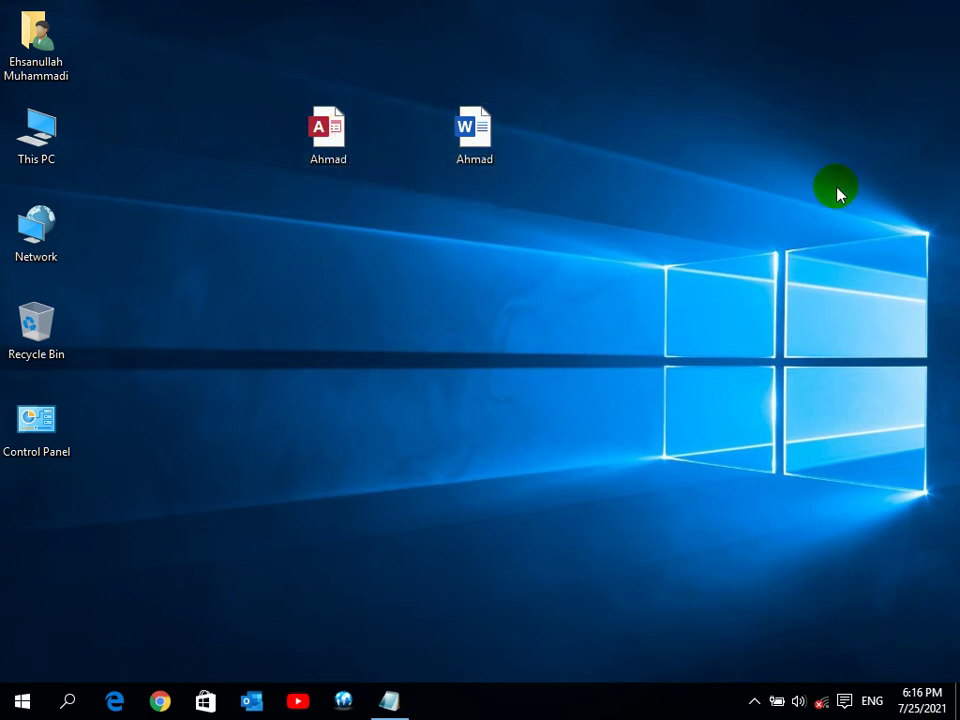
left_click_drag(221, 39, 806, 440)
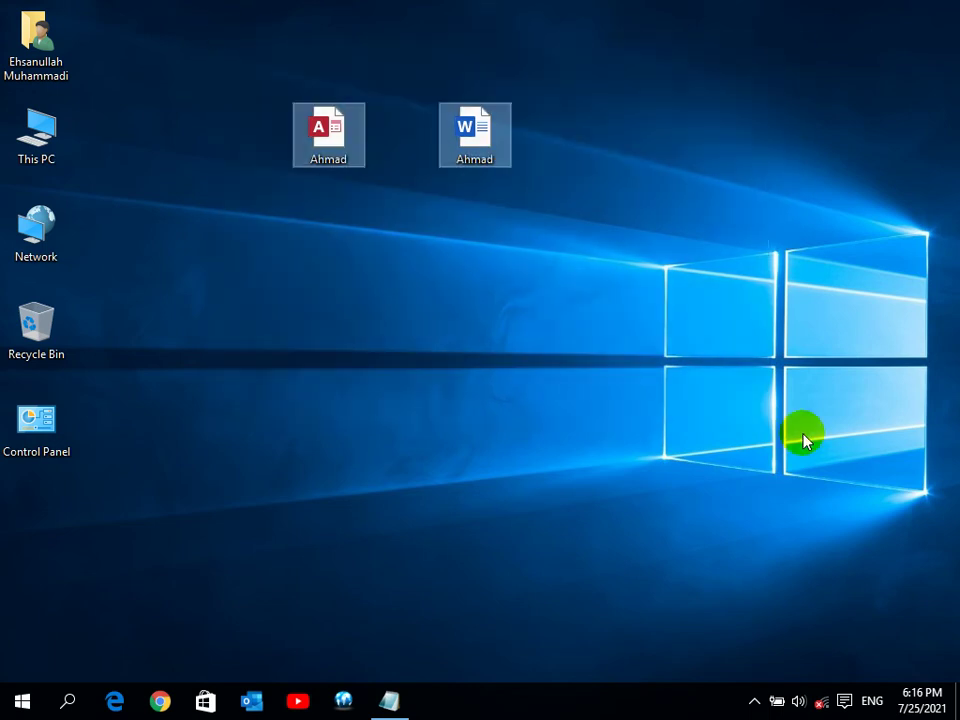
left_click(470, 298)
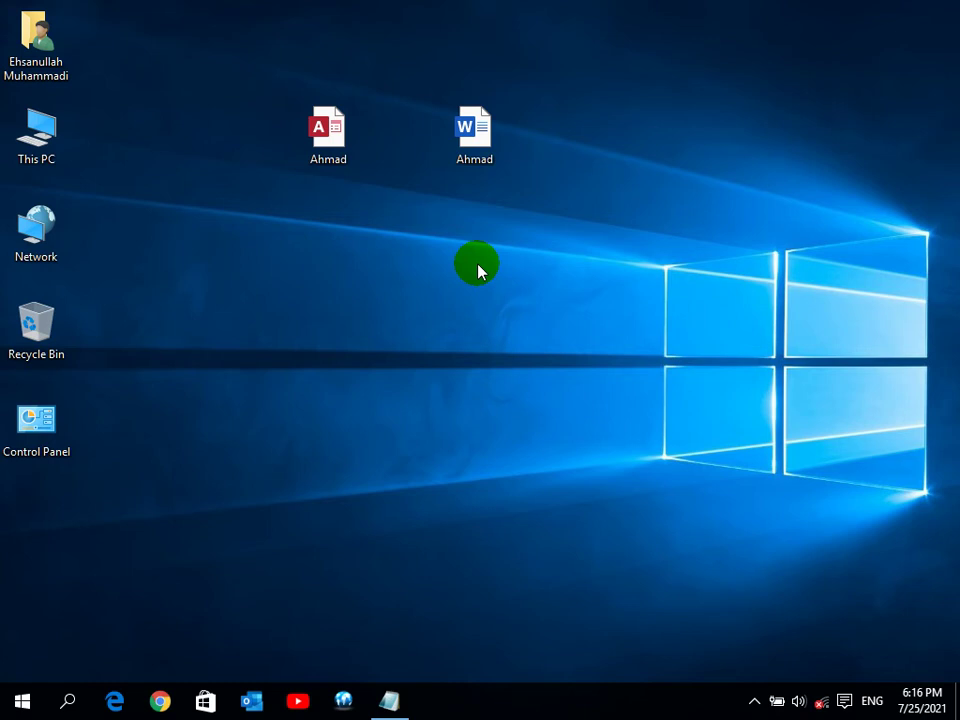
Check the Word document's properties, confirming its .docx file type
right_click(482, 142)
left_click(567, 480)
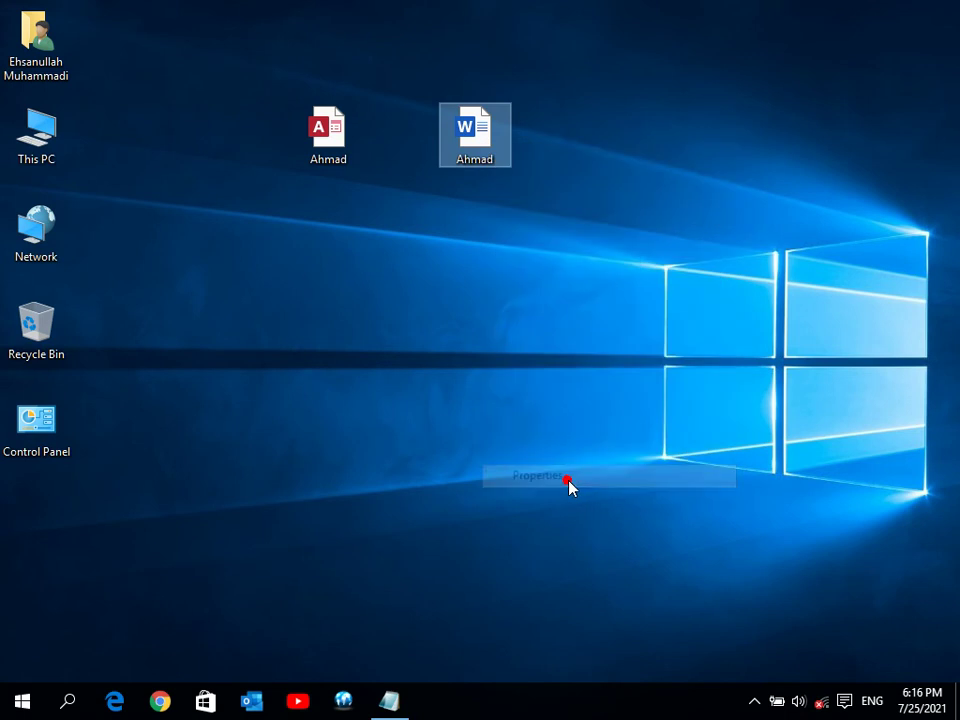
left_click_drag(648, 158, 600, 148)
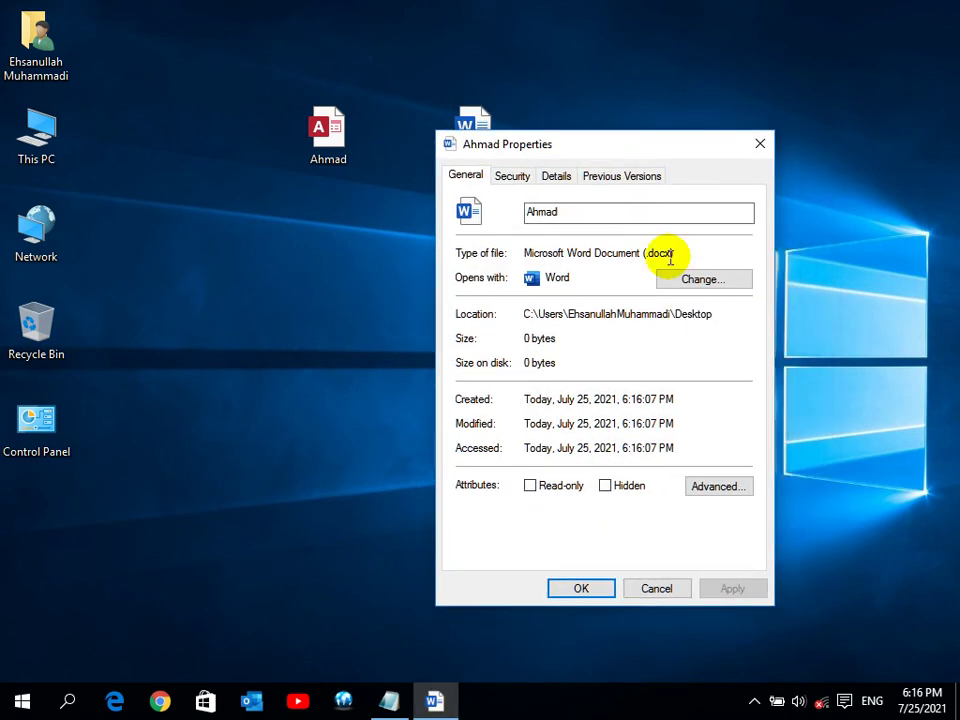
left_click_drag(672, 253, 648, 253)
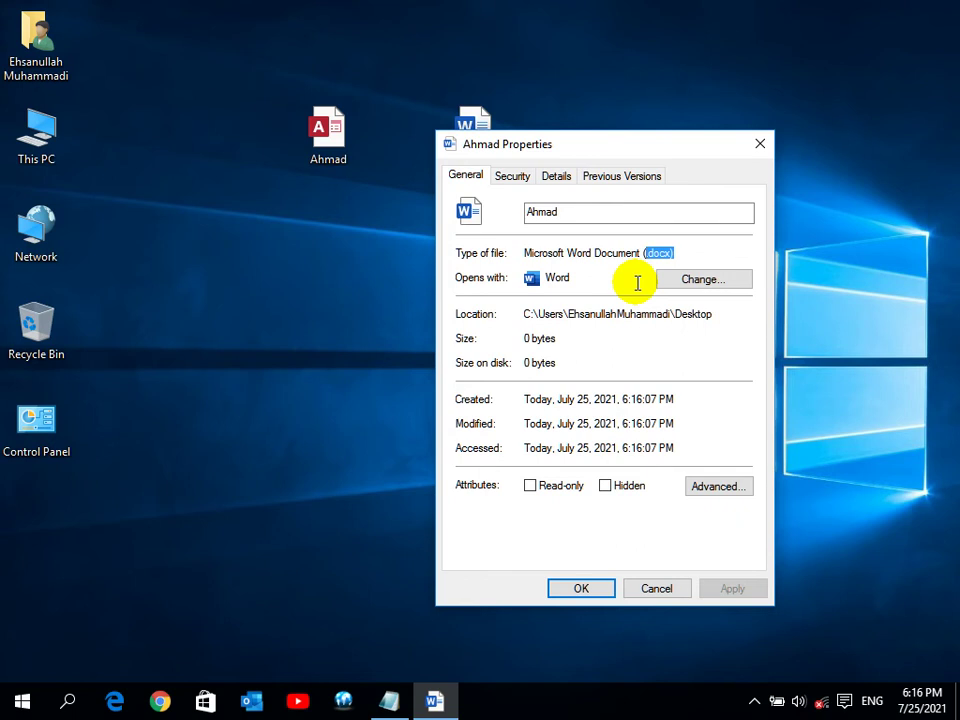
left_click(680, 253)
double_click(686, 252)
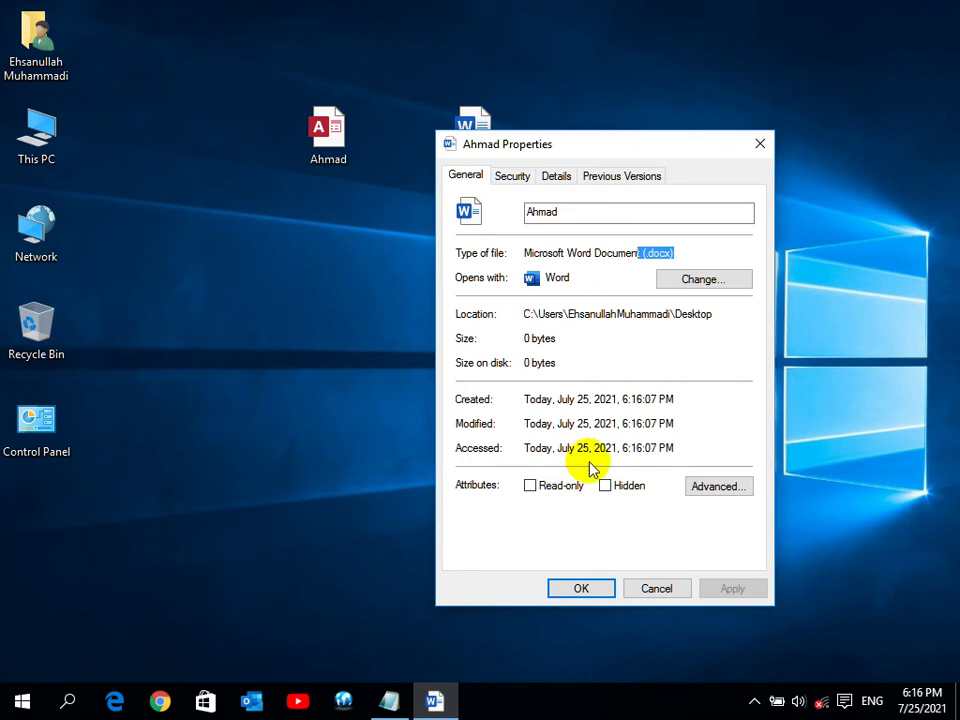
left_click(652, 590)
Check the Access database's properties, confirming its .accdb file type
right_click(325, 131)
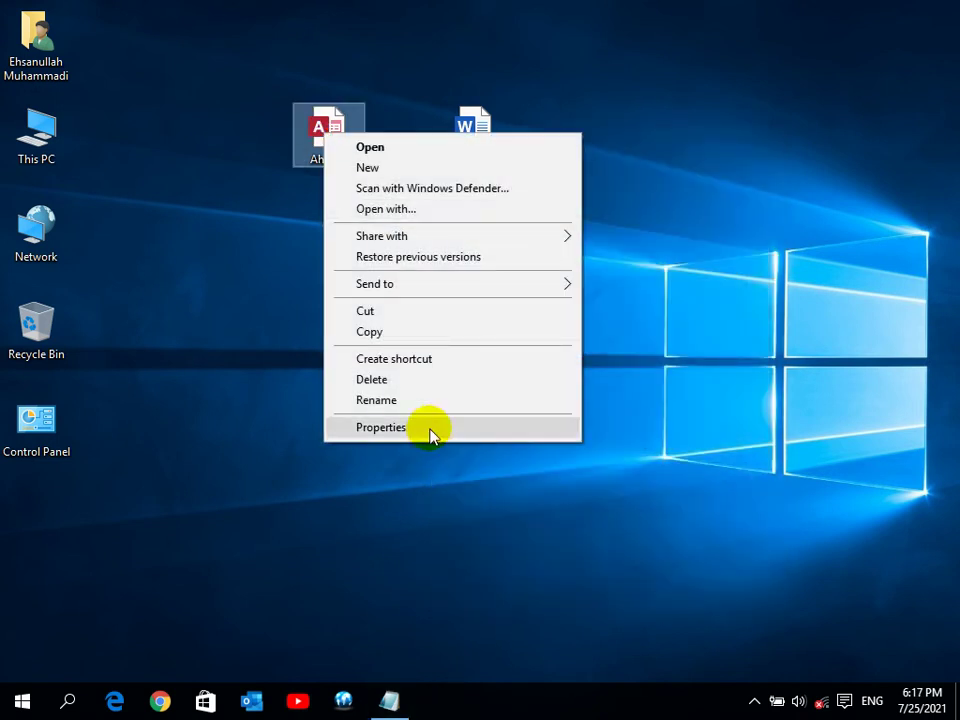
left_click(430, 427)
double_click(585, 255)
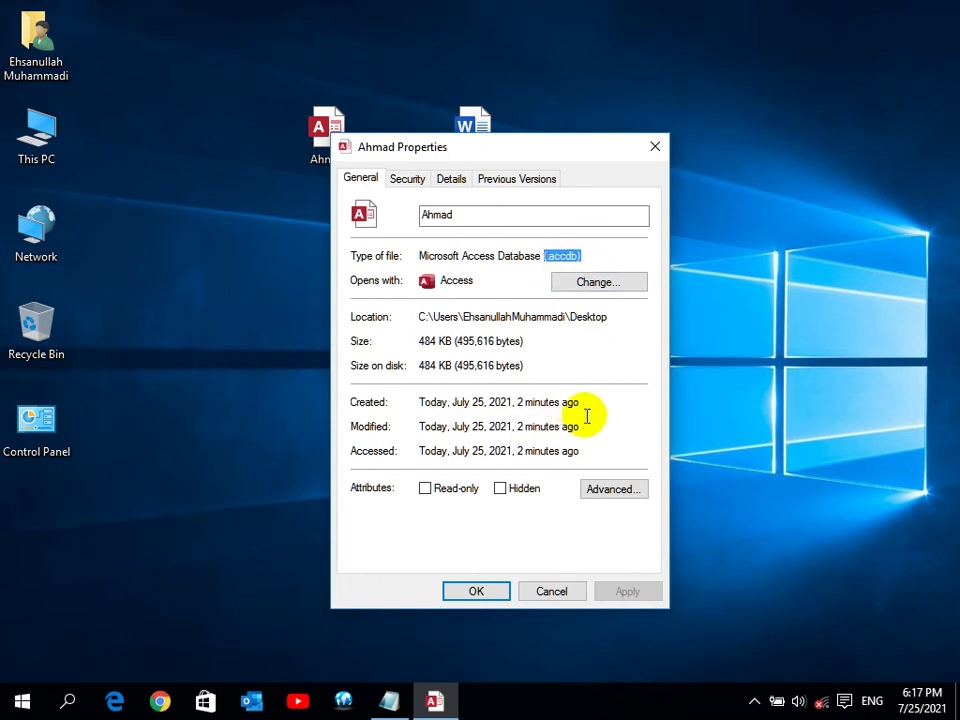
left_click(552, 591)
Restore Notepad, complete the text to '.psd', then close Notepad without saving
left_click(385, 705)
left_click(266, 208)
type("ps")
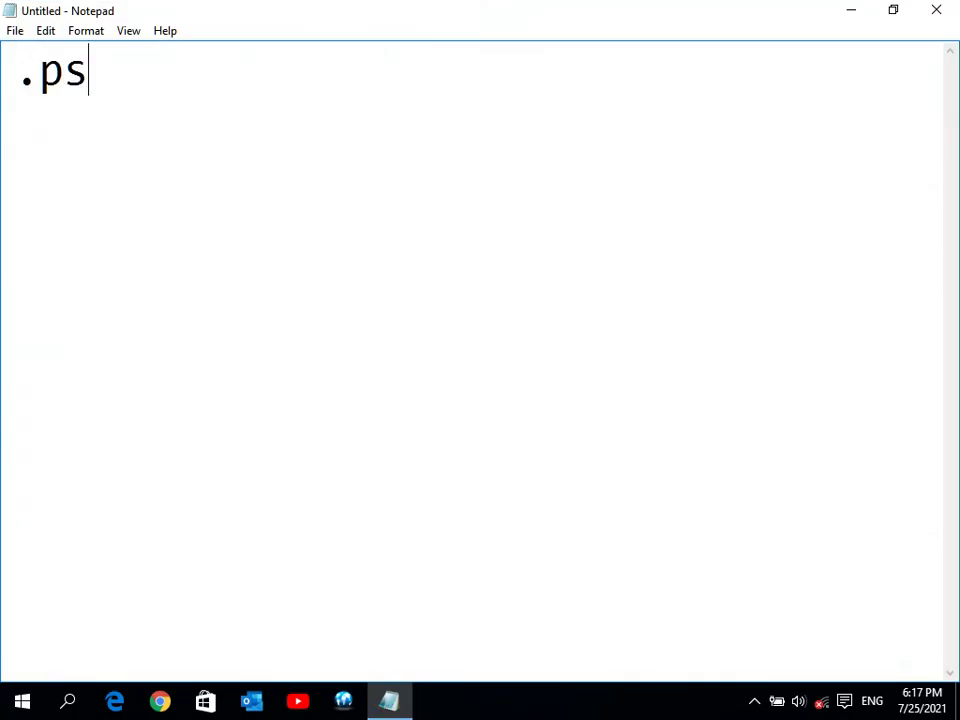
type("d")
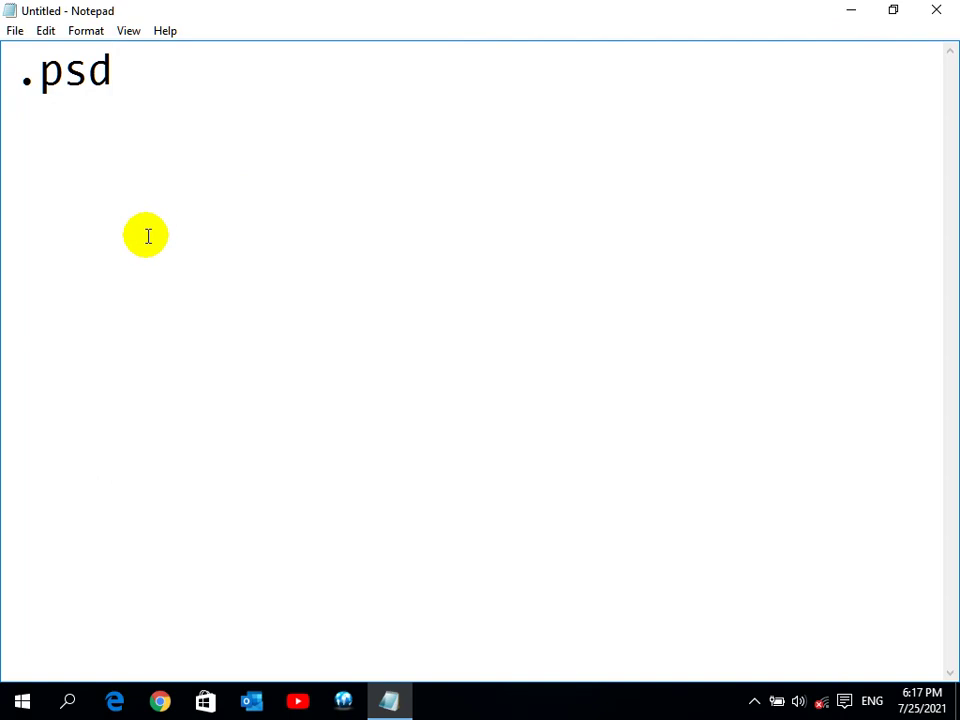
double_click(163, 82)
left_click(955, 8)
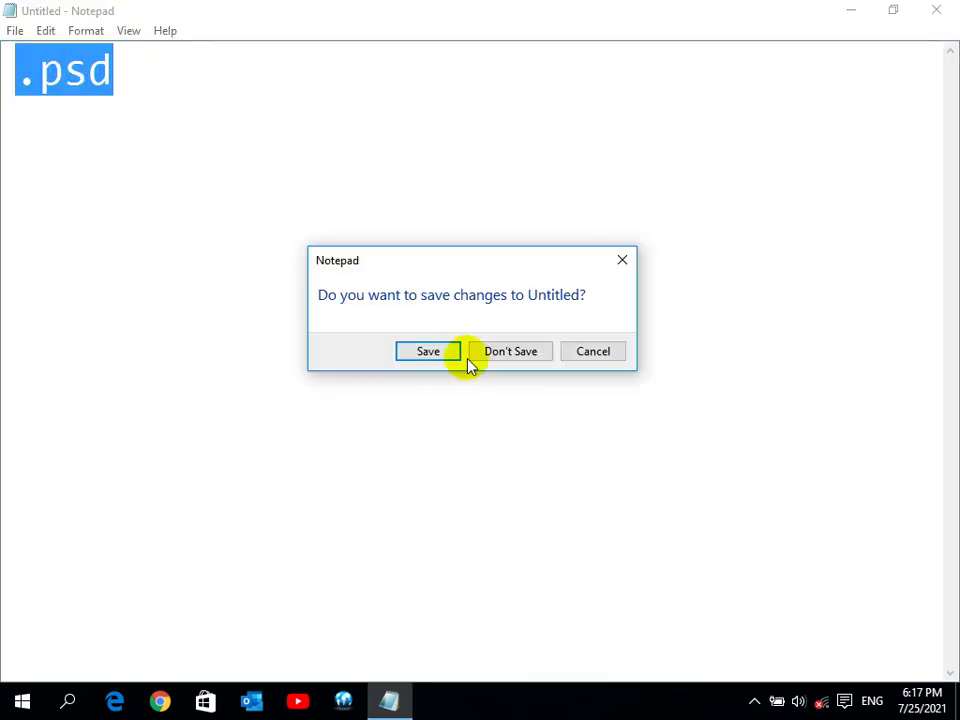
left_click(505, 350)
Search This PC for '*.psd' files, review the results, then close File Explorer
double_click(20, 152)
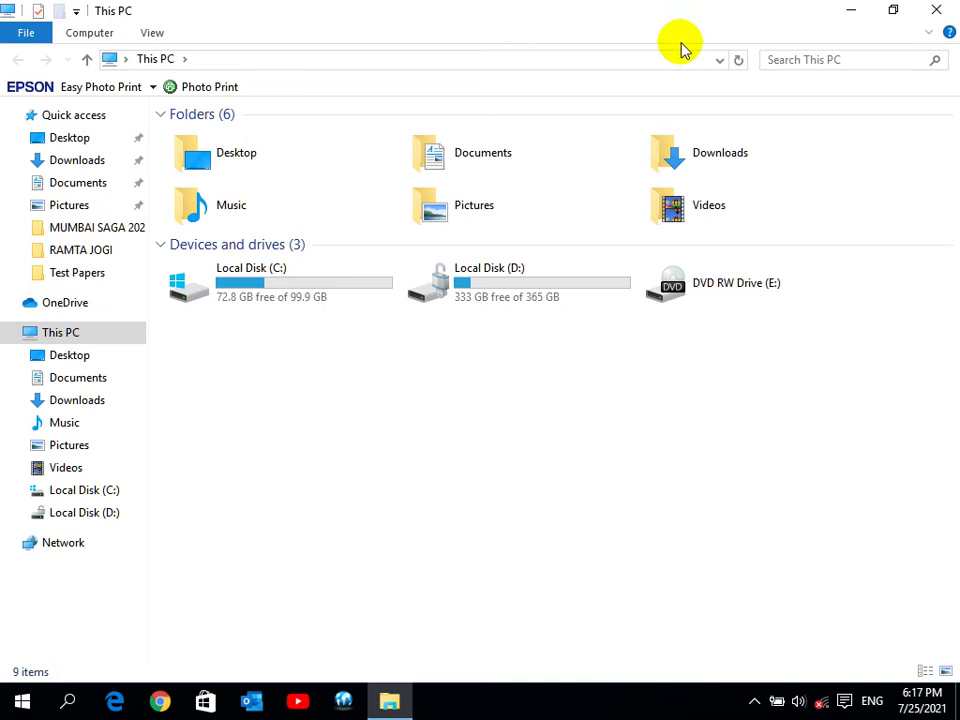
left_click(788, 59)
type("*.psd")
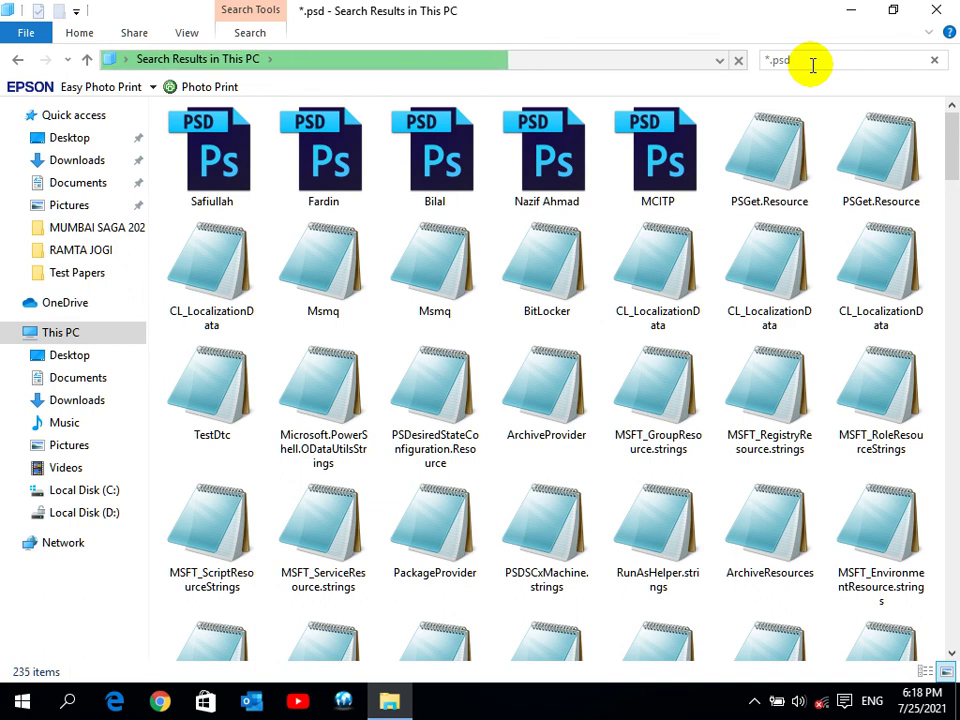
left_click(936, 10)
right_click(808, 144)
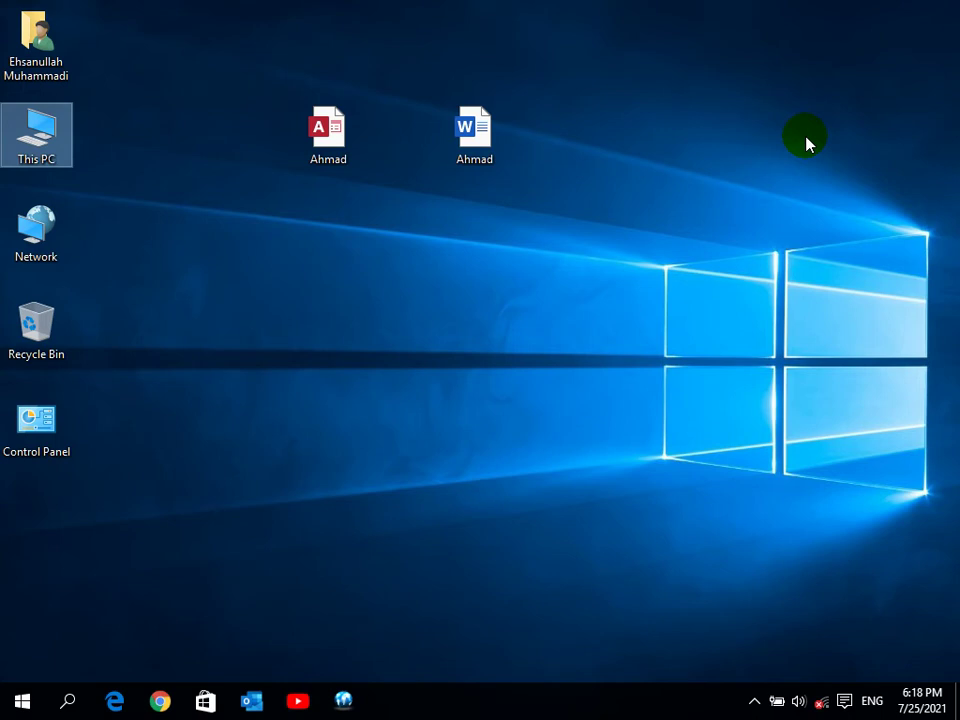
Refresh the desktop, then launch Adobe Photoshop CC 2014 from a Start-menu search for 'adobe'
right_click(357, 246)
left_click(417, 262)
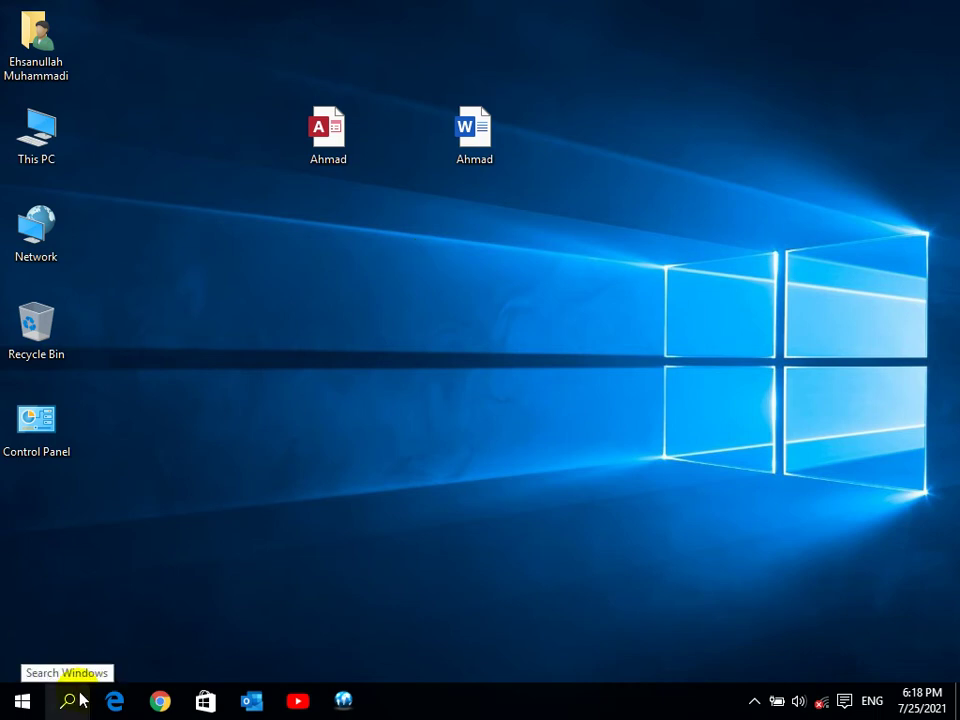
key("super")
type("adobe")
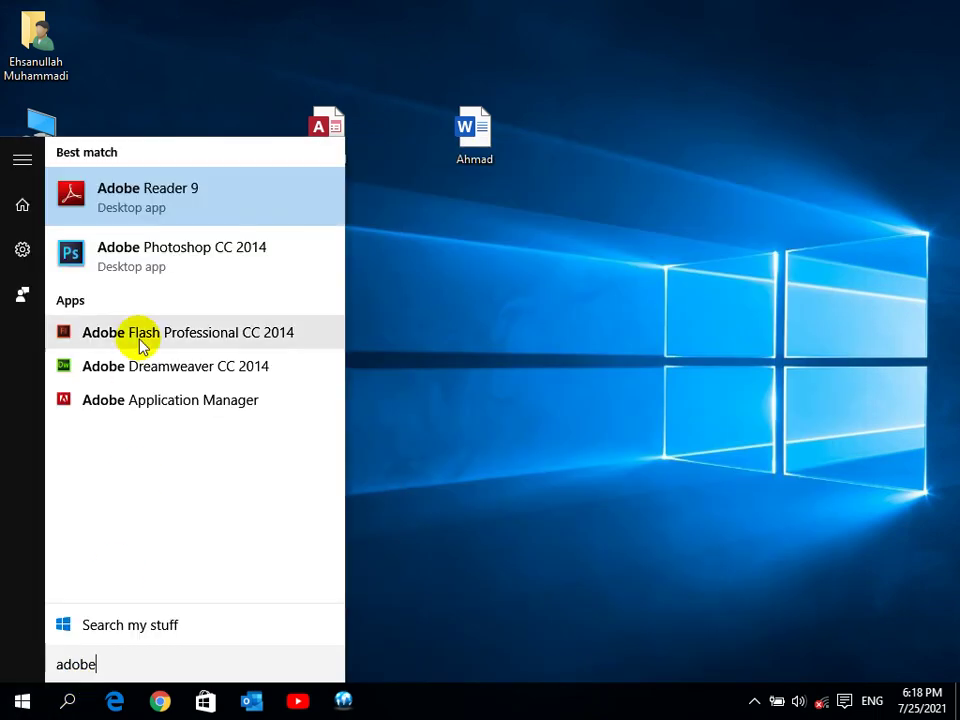
left_click(165, 255)
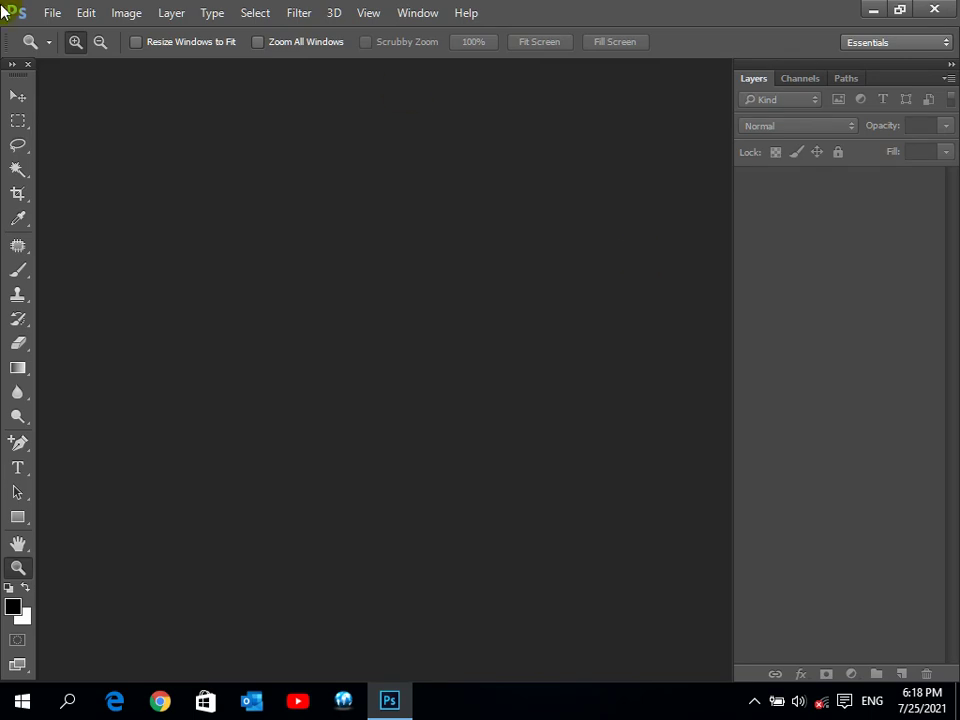
left_click(418, 13)
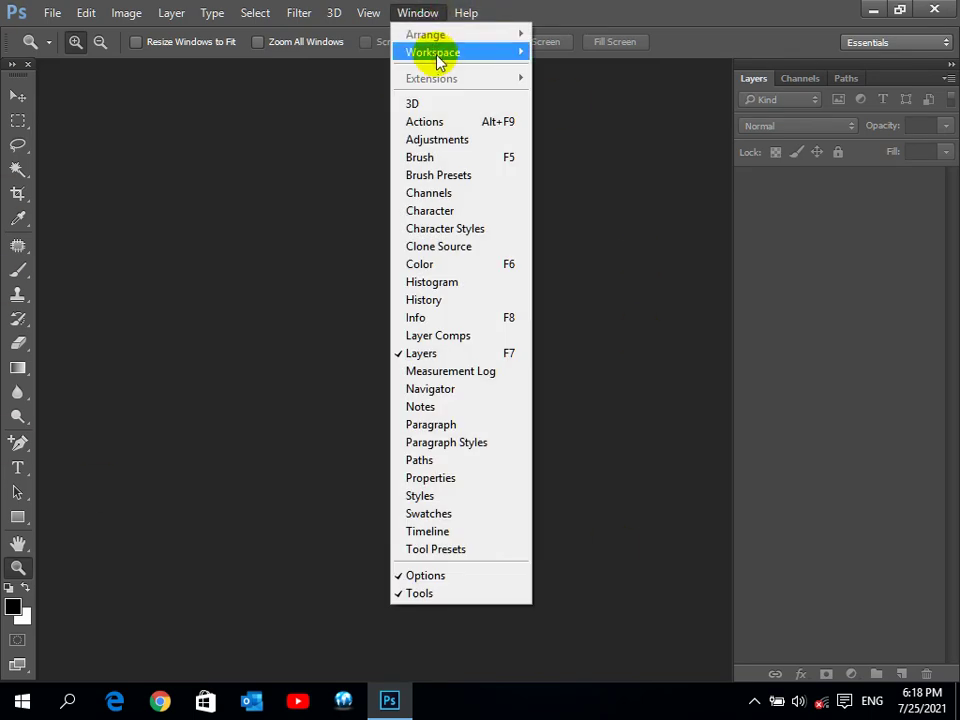
left_click(438, 53)
left_click(600, 167)
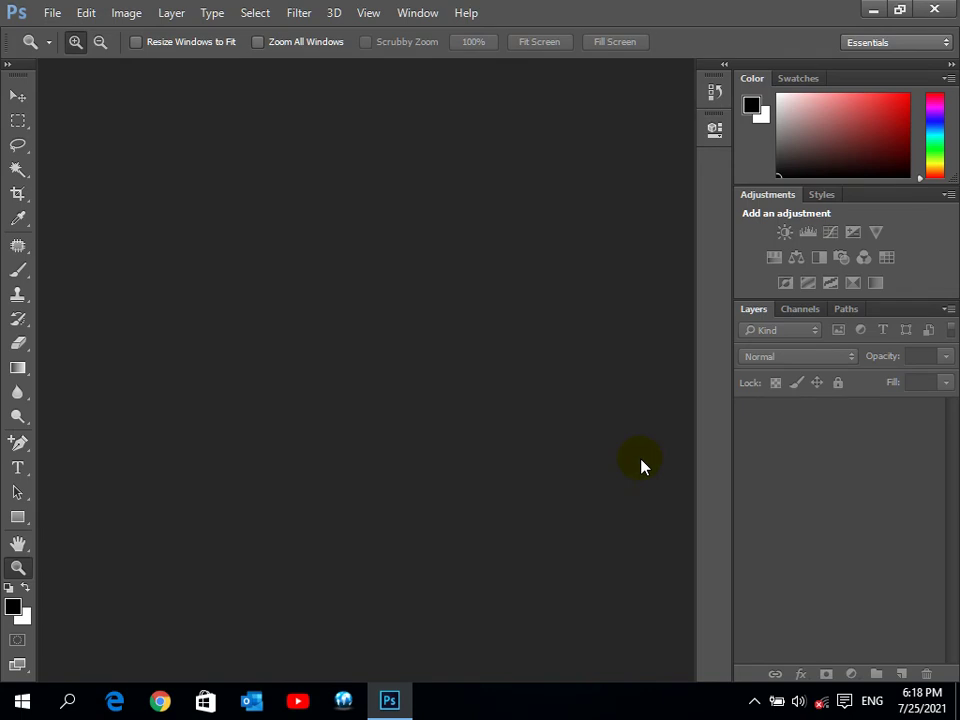
left_click(720, 66)
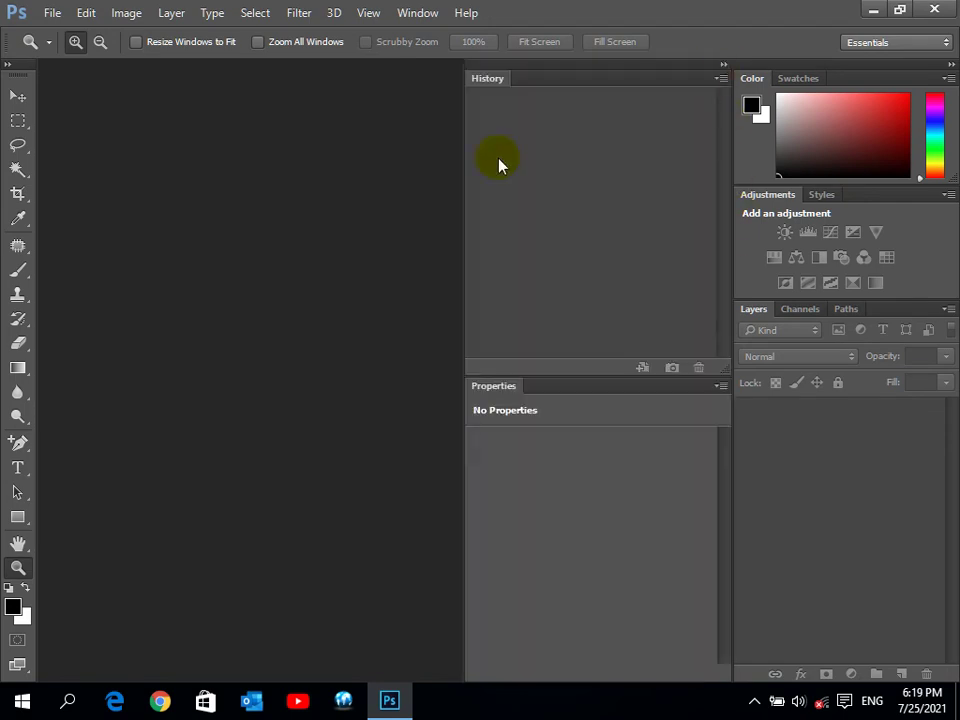
left_click(720, 78)
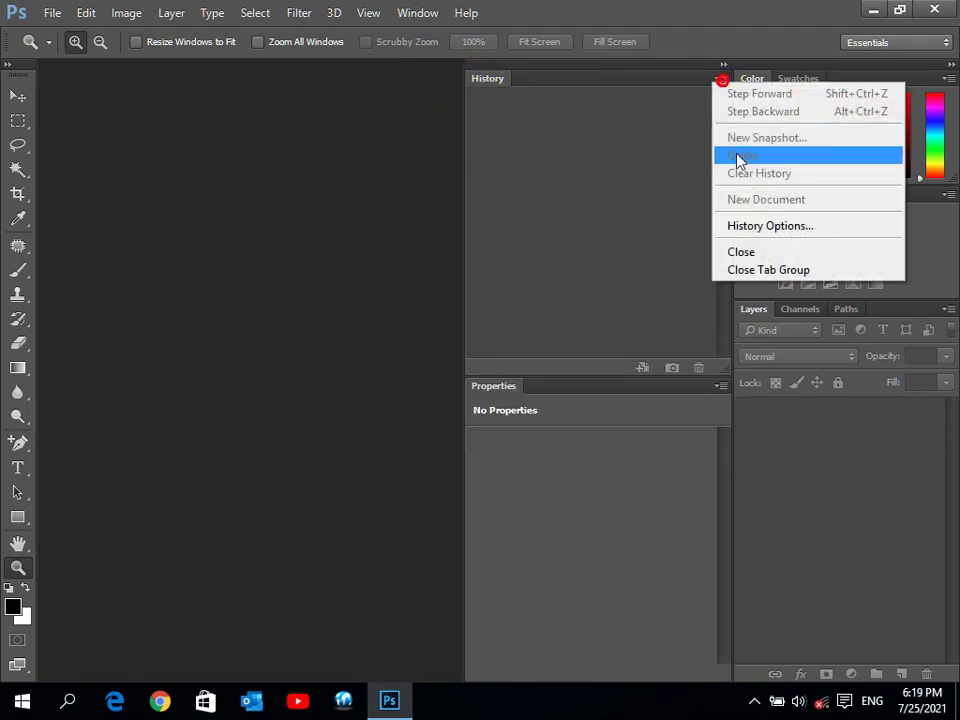
left_click(756, 264)
left_click(722, 78)
left_click(728, 110)
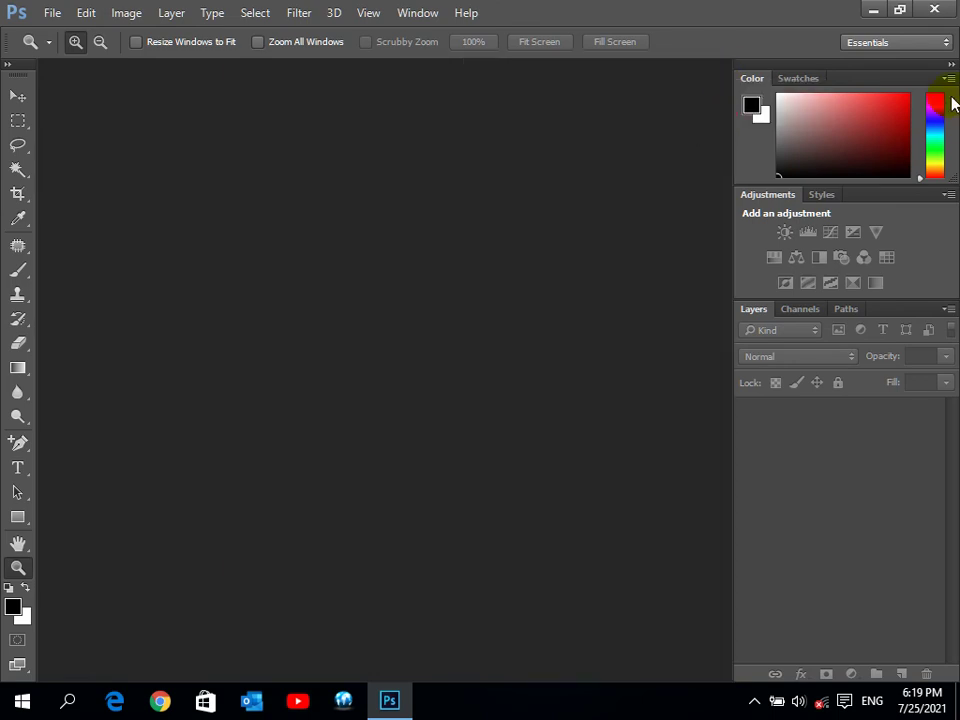
left_click(948, 78)
left_click(872, 420)
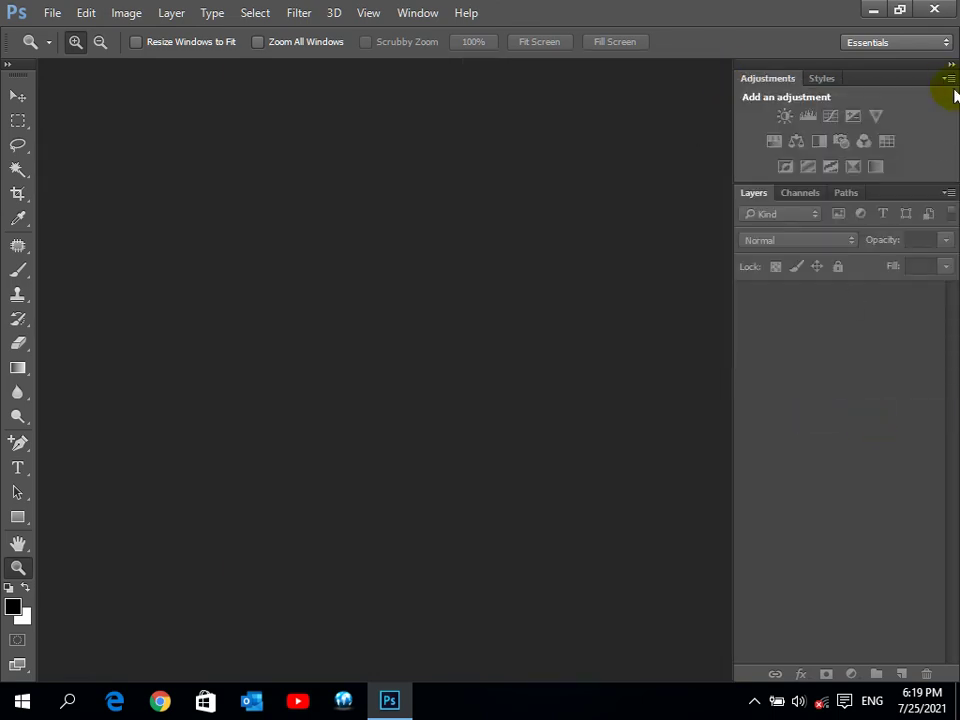
left_click(948, 78)
left_click(884, 494)
left_click(946, 78)
left_click(815, 544)
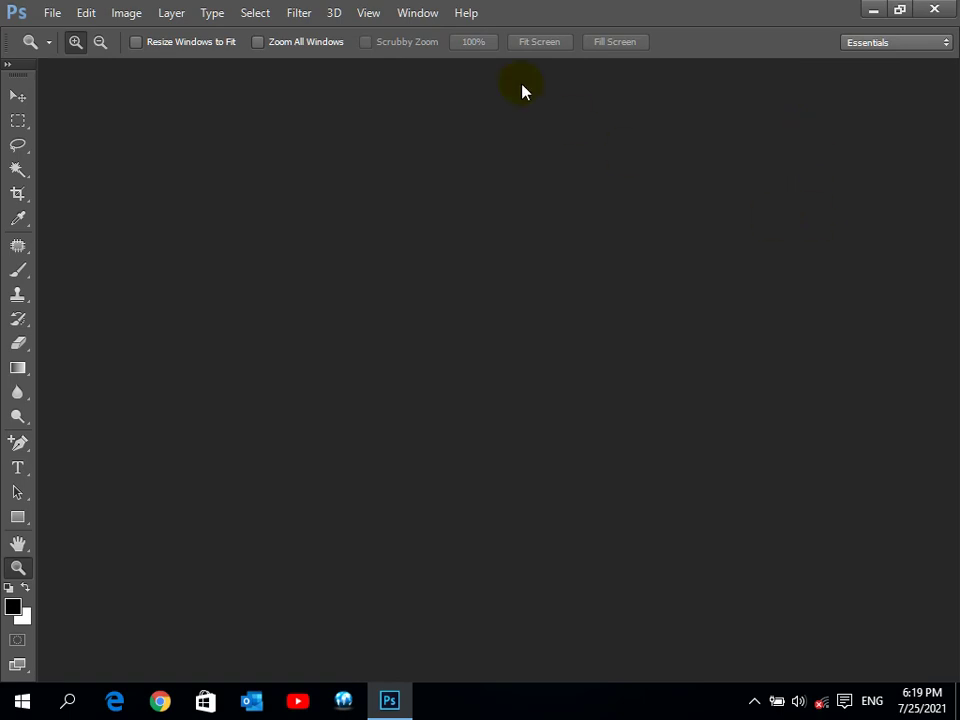
left_click(428, 13)
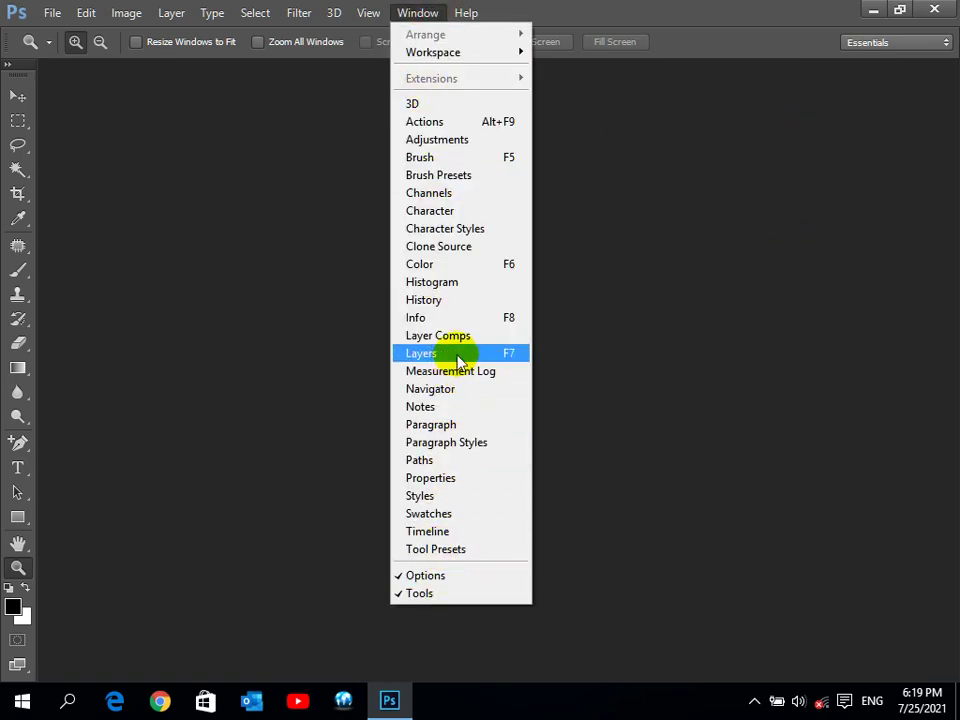
left_click(460, 354)
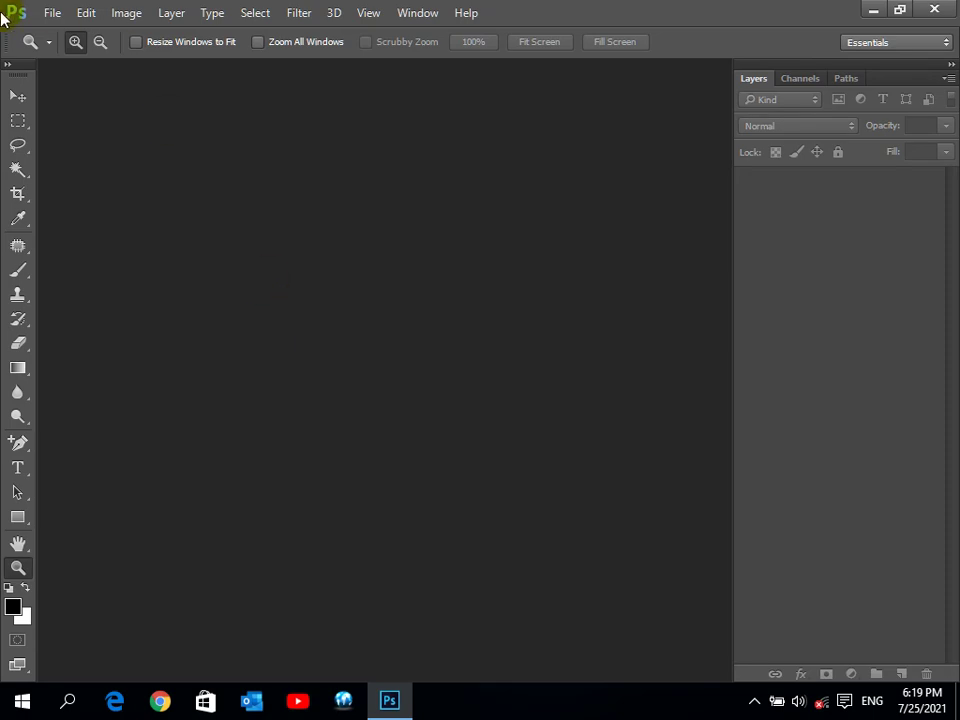
key("super+r")
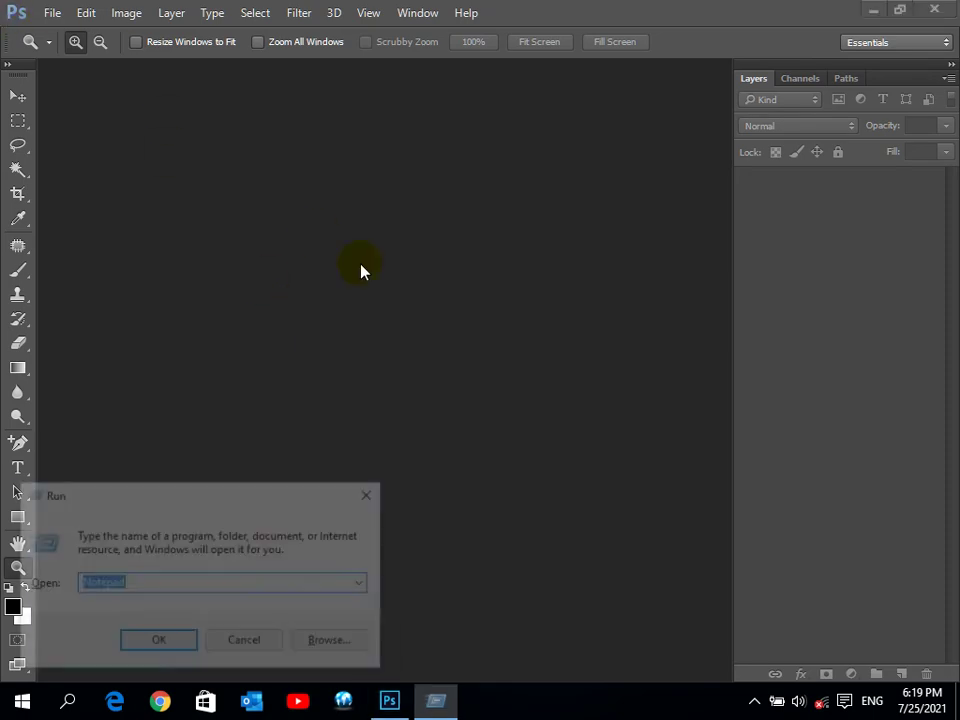
type("notepad")
key("Return")
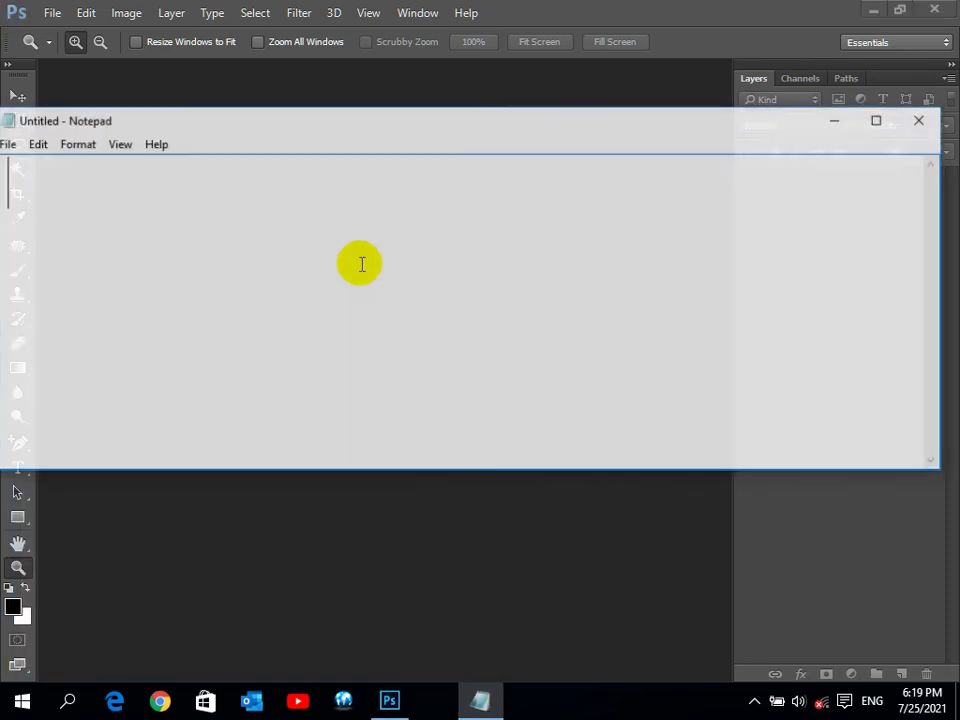
left_click(886, 120)
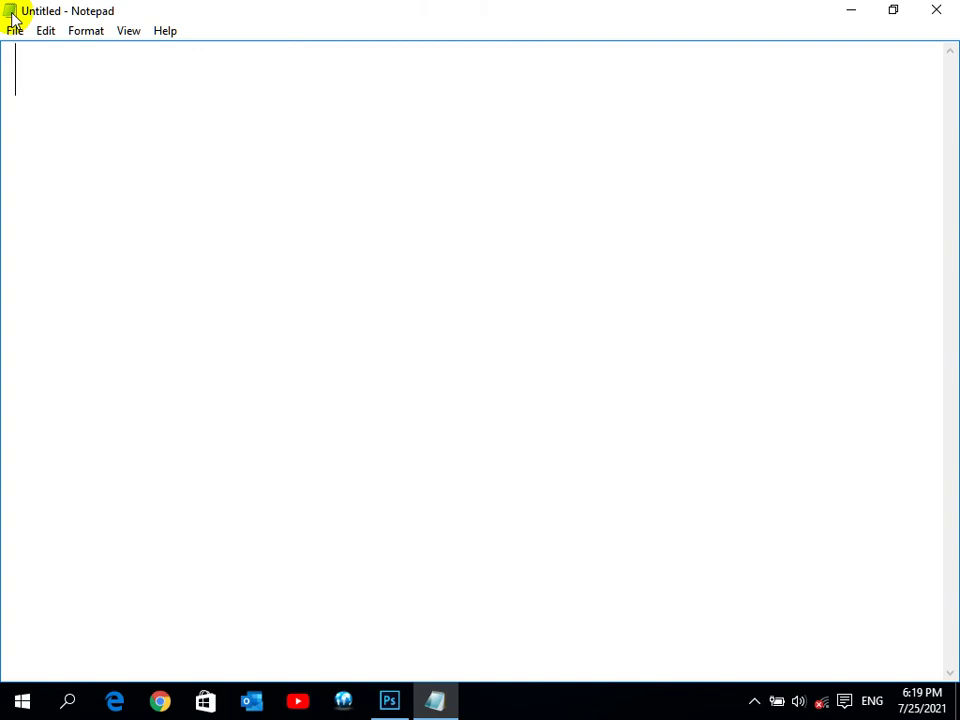
left_click(936, 10)
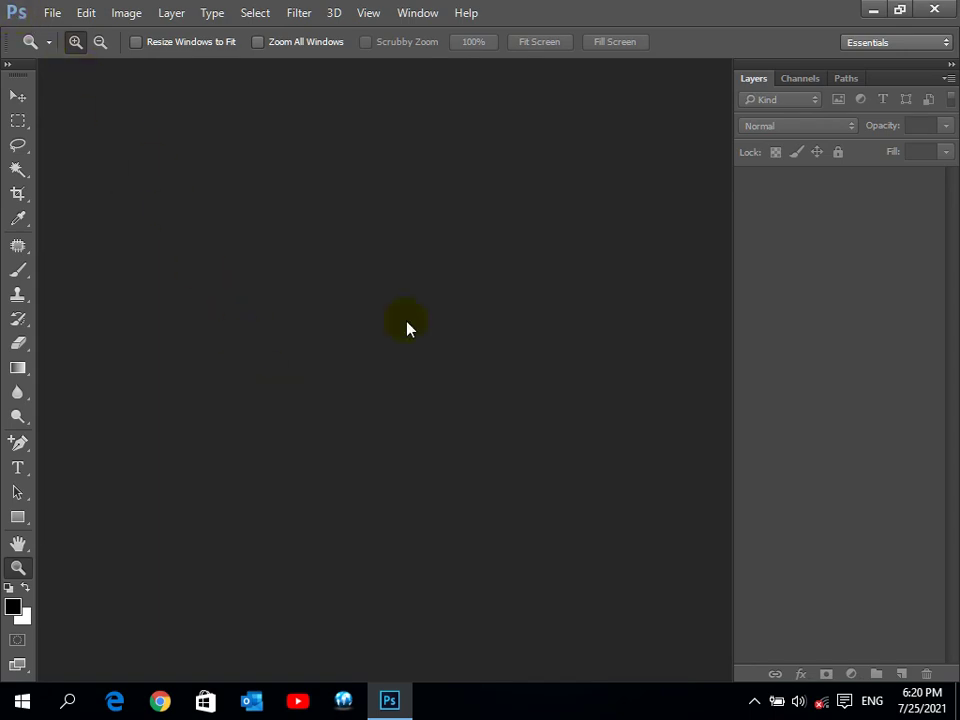
Quit Photoshop CC from the Ps window menu and bring up the Start menu
left_click(16, 12)
left_click(40, 146)
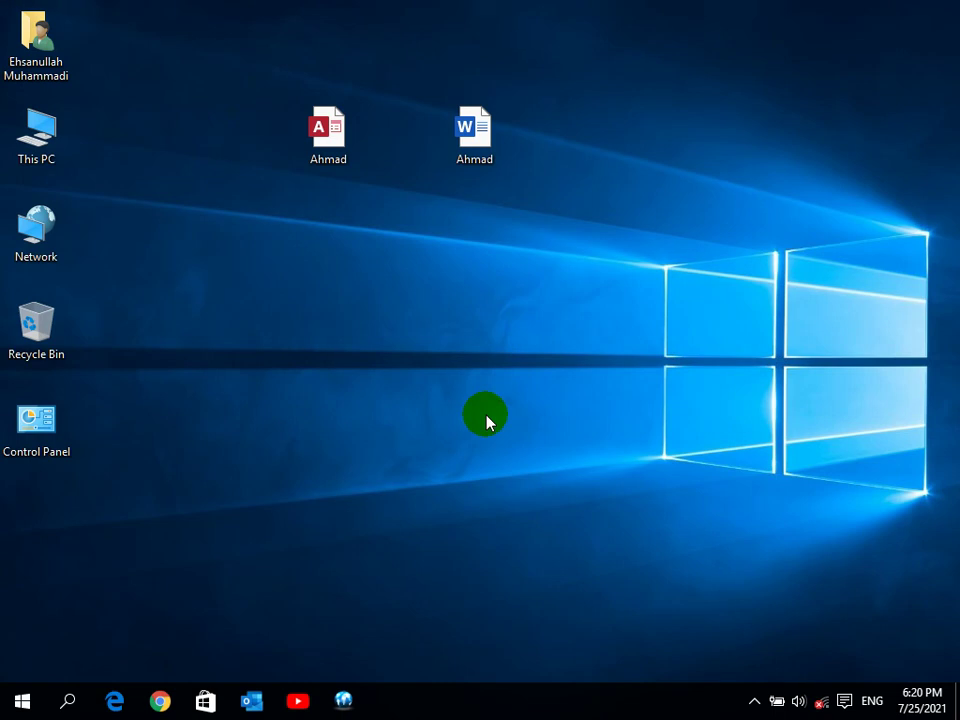
key("super")
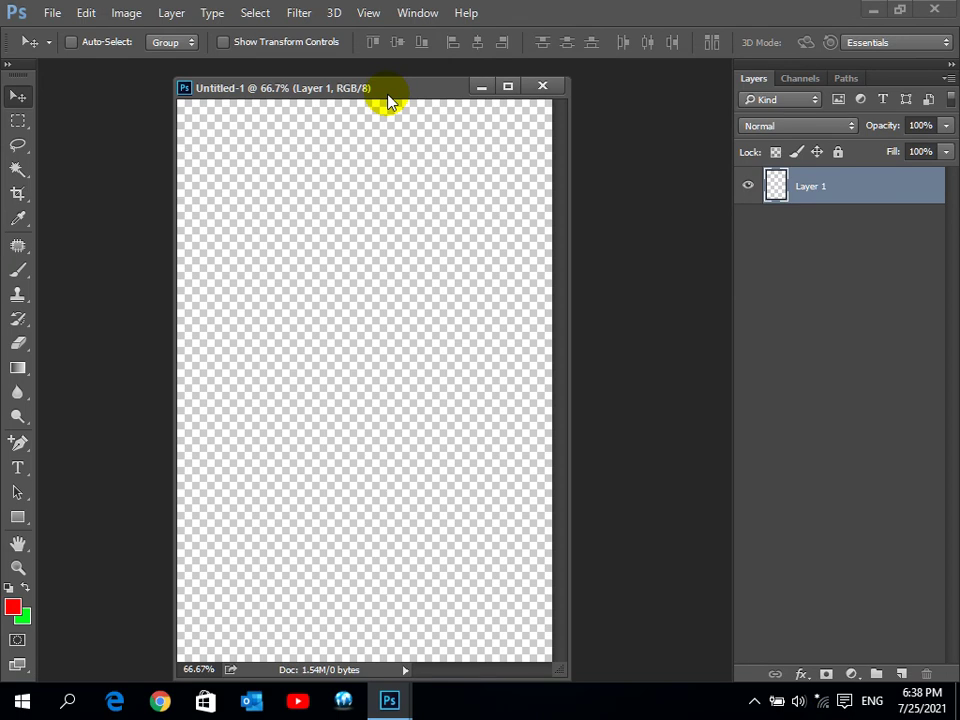
Move the Untitled-1 document window slightly to the right
left_click_drag(426, 94, 478, 93)
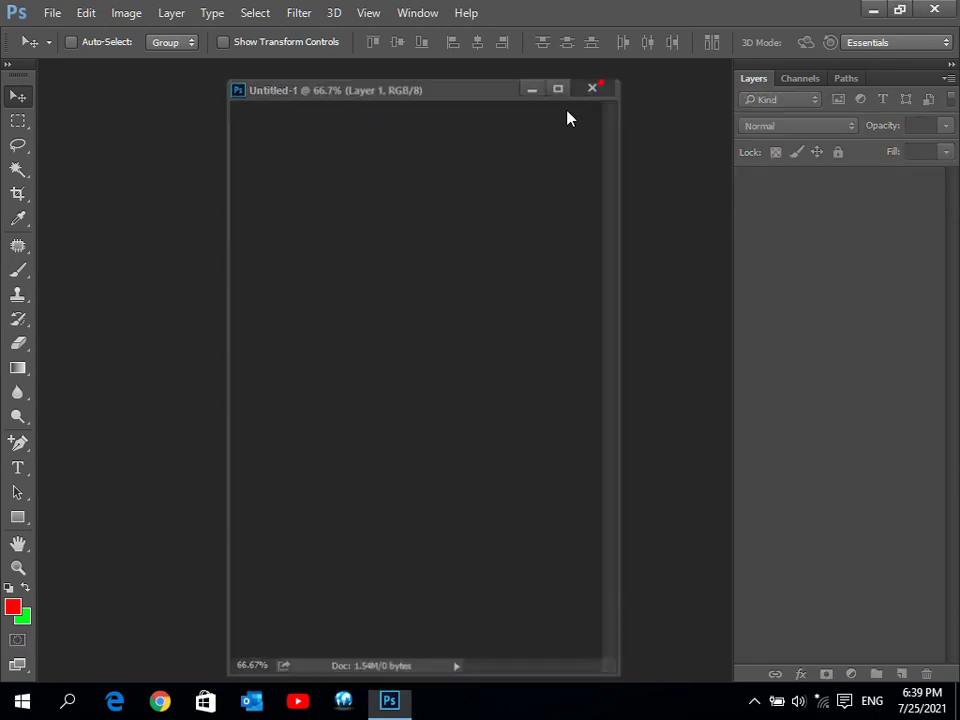
left_click(50, 13)
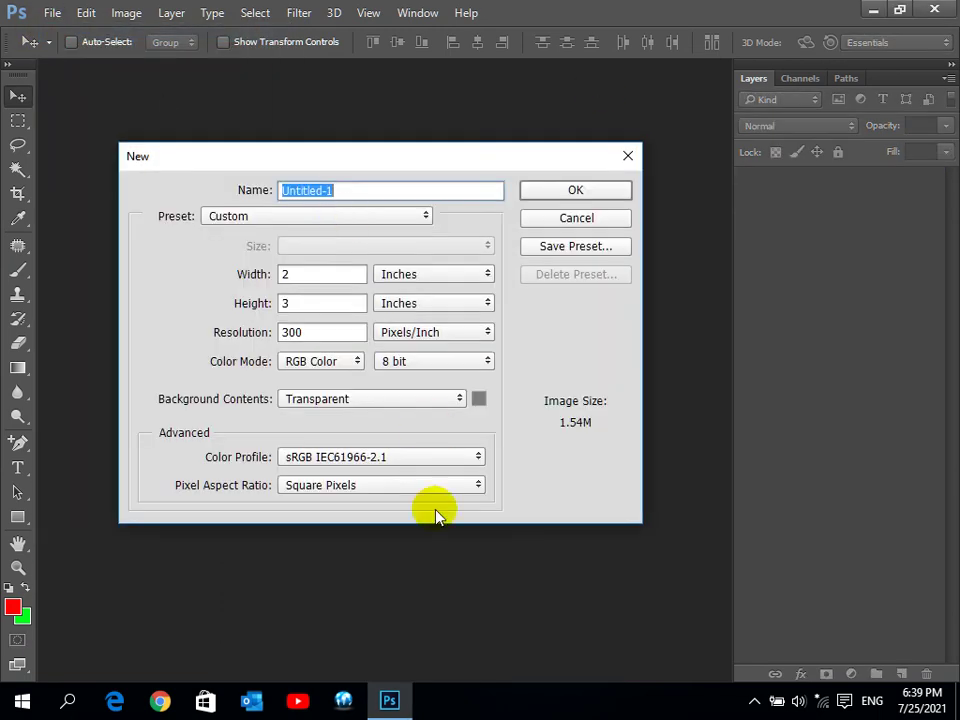
left_click(418, 400)
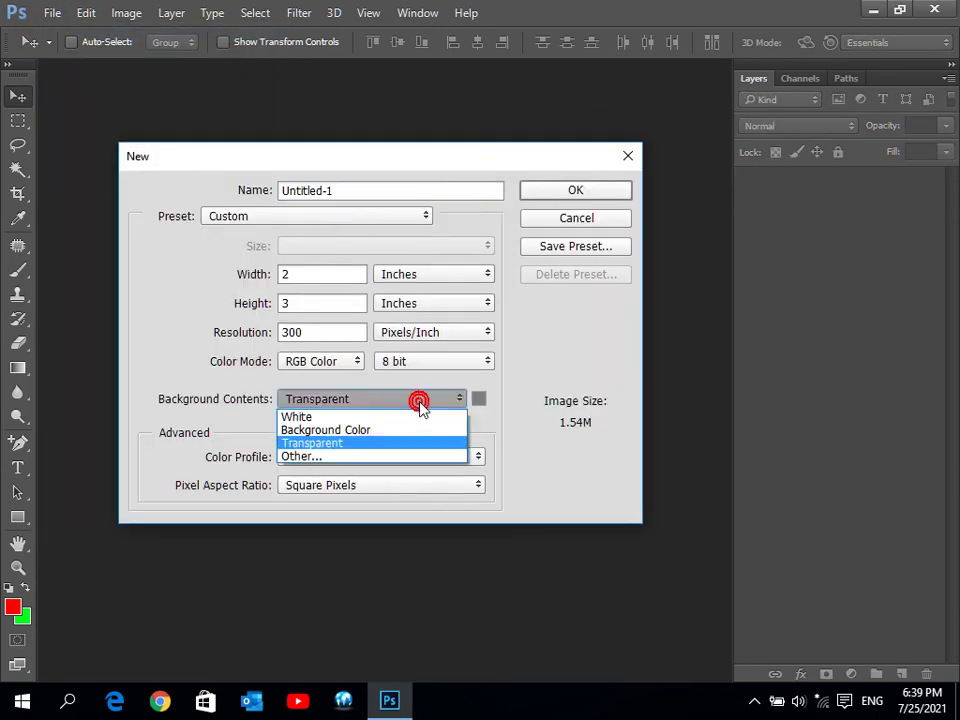
left_click(306, 456)
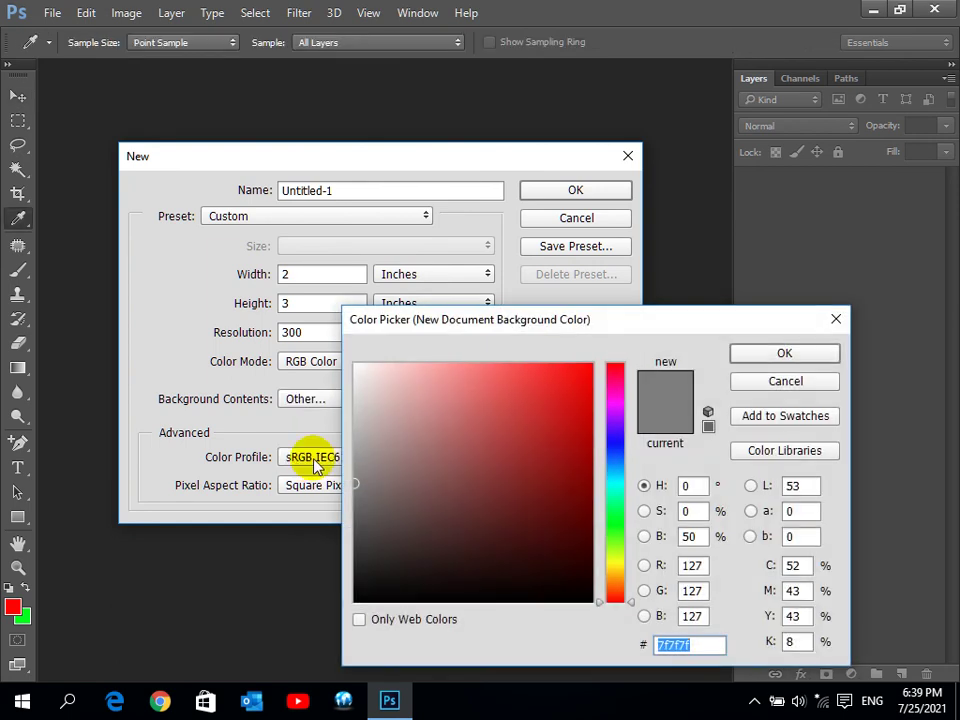
left_click(568, 409)
left_click(577, 374)
left_click_drag(627, 460, 627, 440)
left_click(557, 424)
left_click(784, 353)
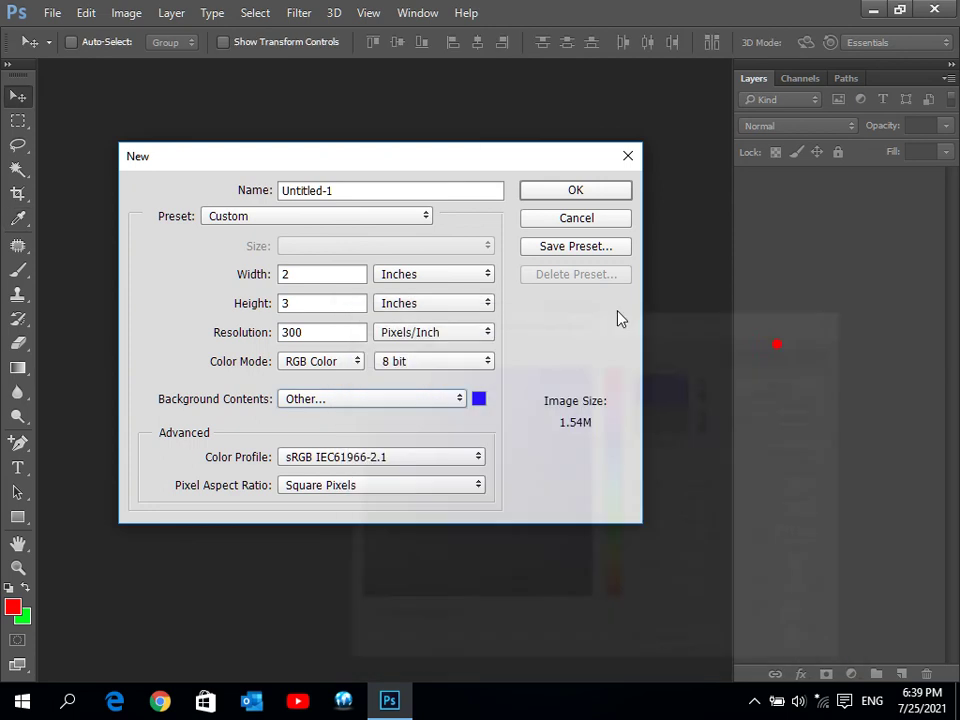
left_click(575, 190)
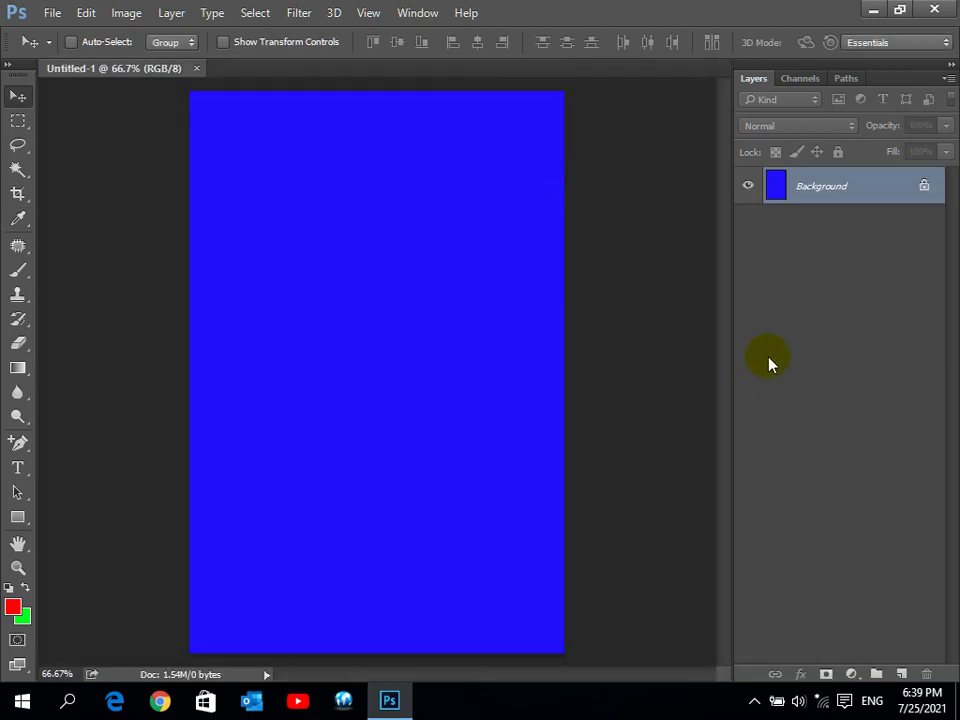
left_click(196, 68)
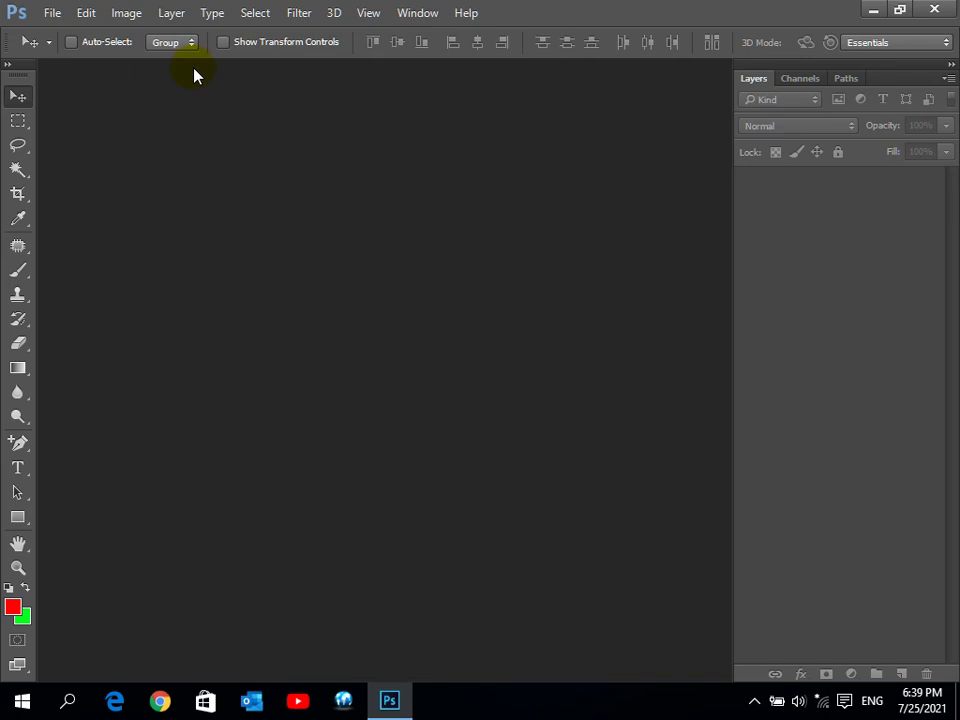
Start a new document with a White background and the Don't Color Manage this Document profile
left_click(55, 14)
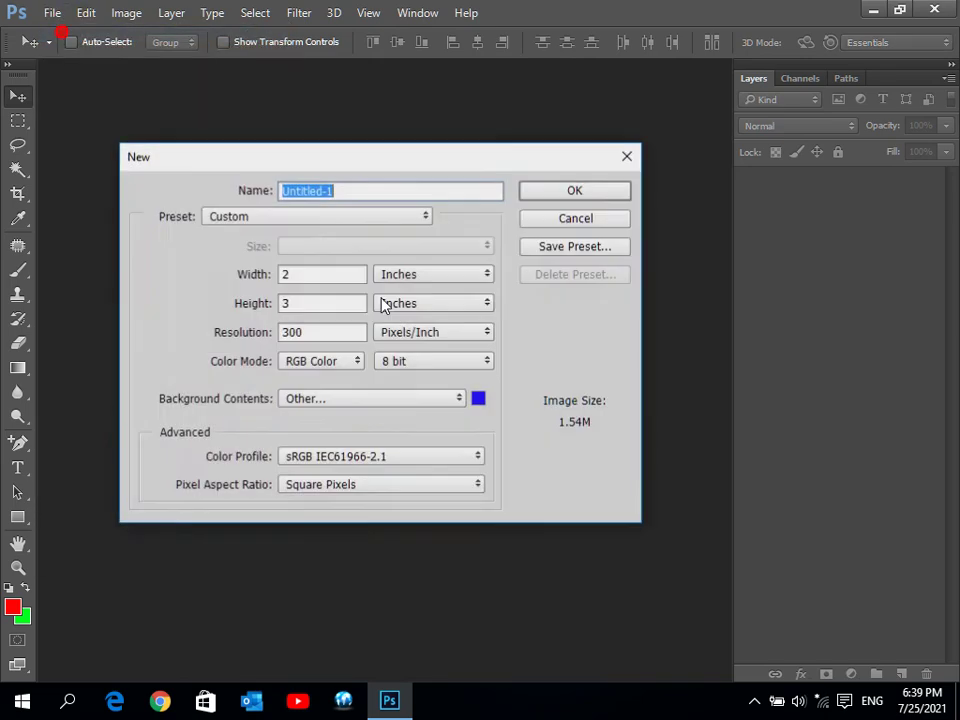
left_click(403, 399)
left_click(334, 419)
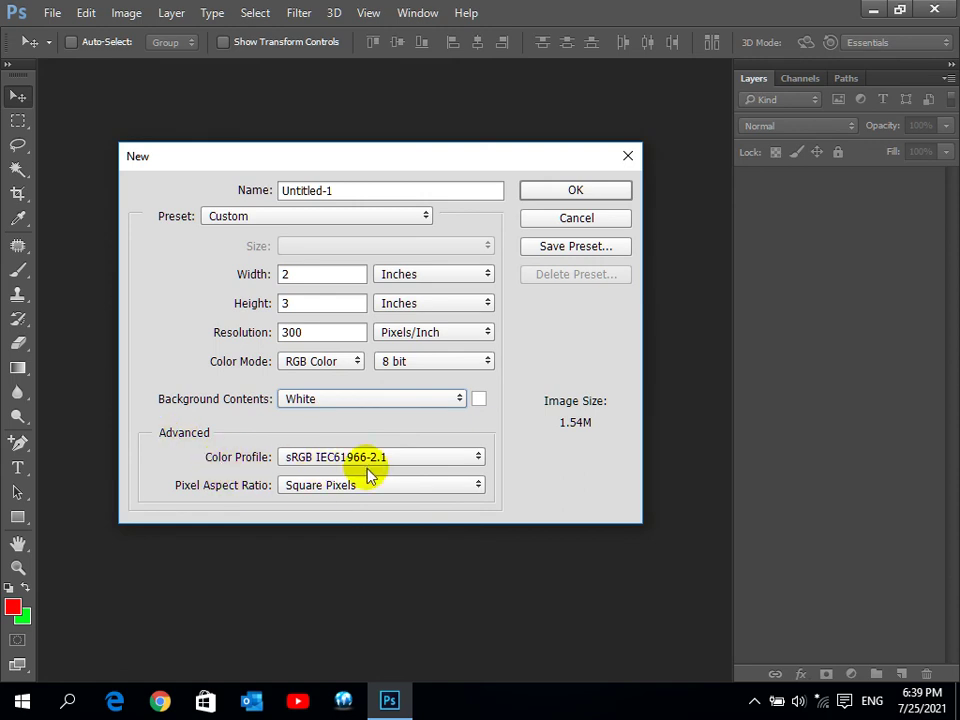
left_click_drag(365, 157, 392, 122)
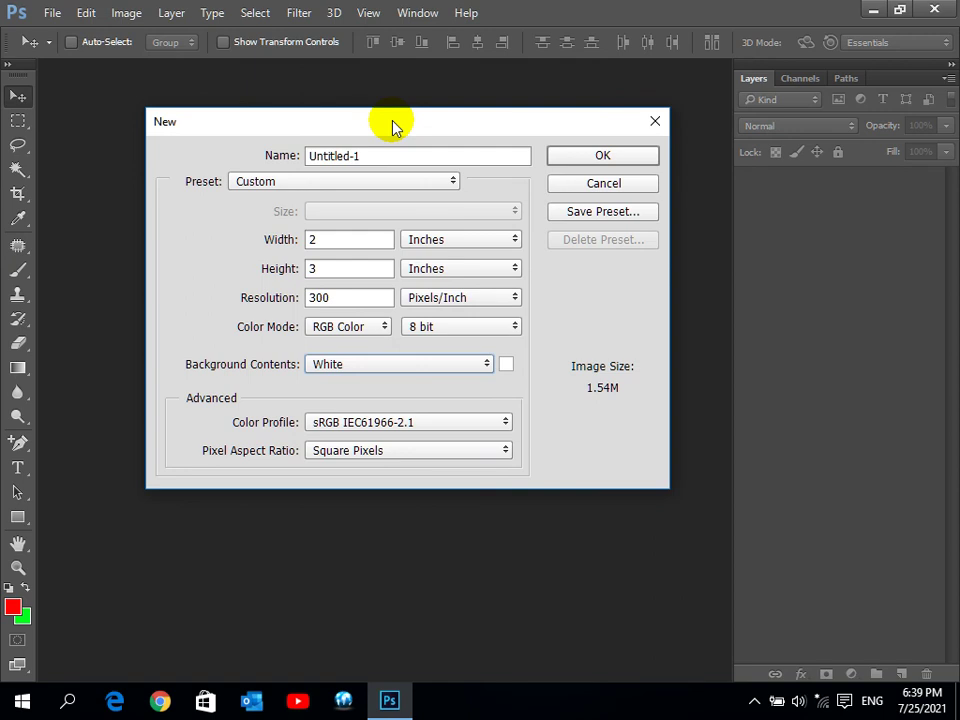
left_click(502, 422)
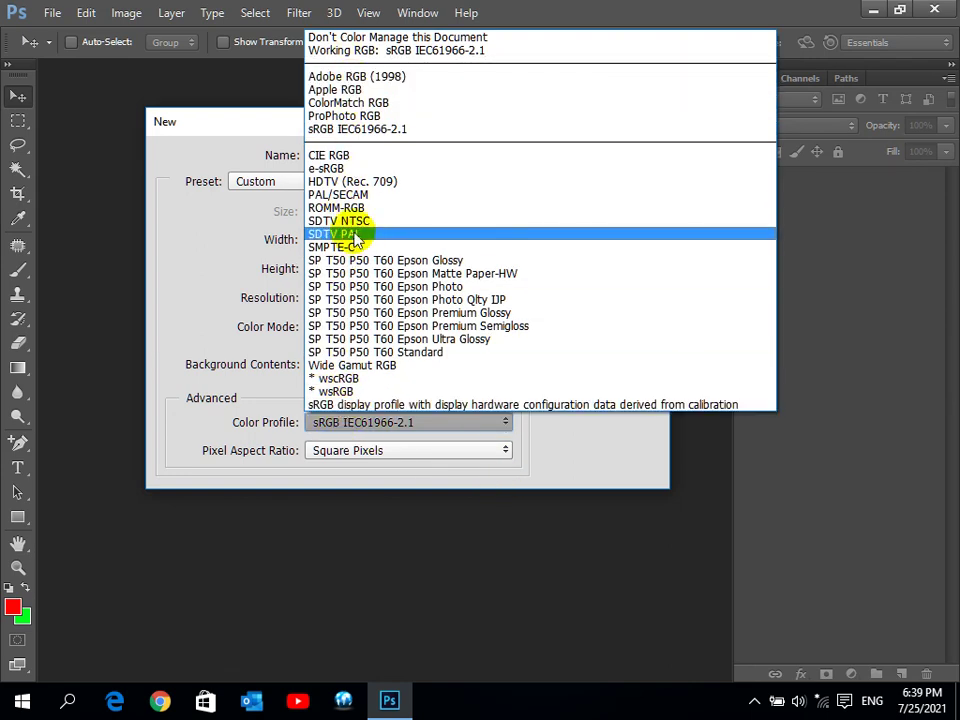
left_click(372, 37)
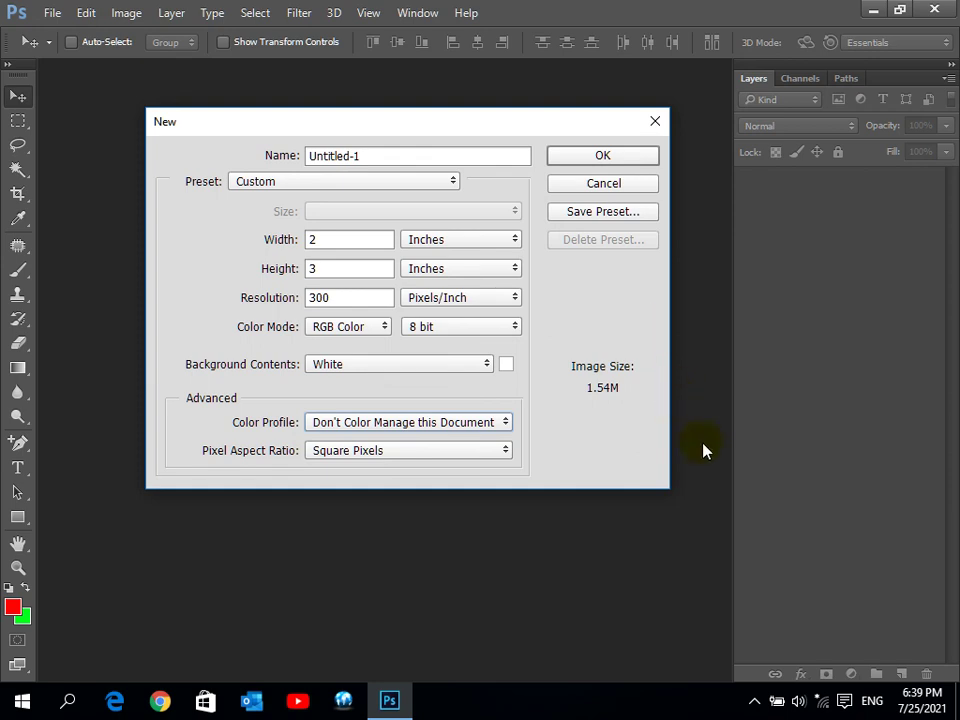
left_click_drag(493, 121, 457, 121)
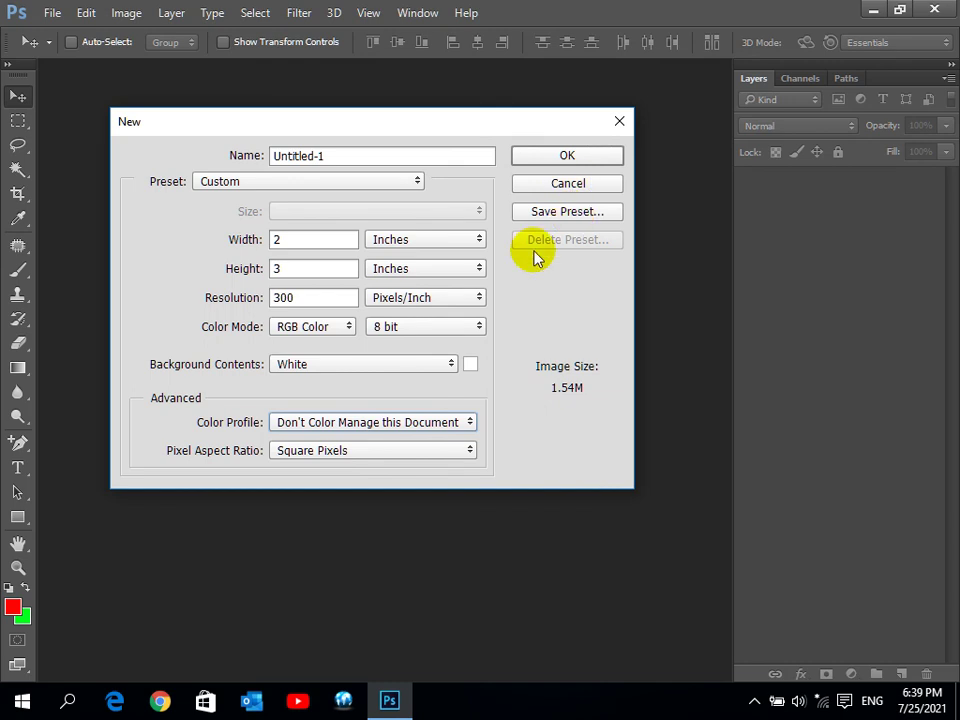
Size the Custom new document to 500 × 500 pixels
left_click(386, 182)
left_click(225, 343)
left_click(316, 244)
left_click(458, 244)
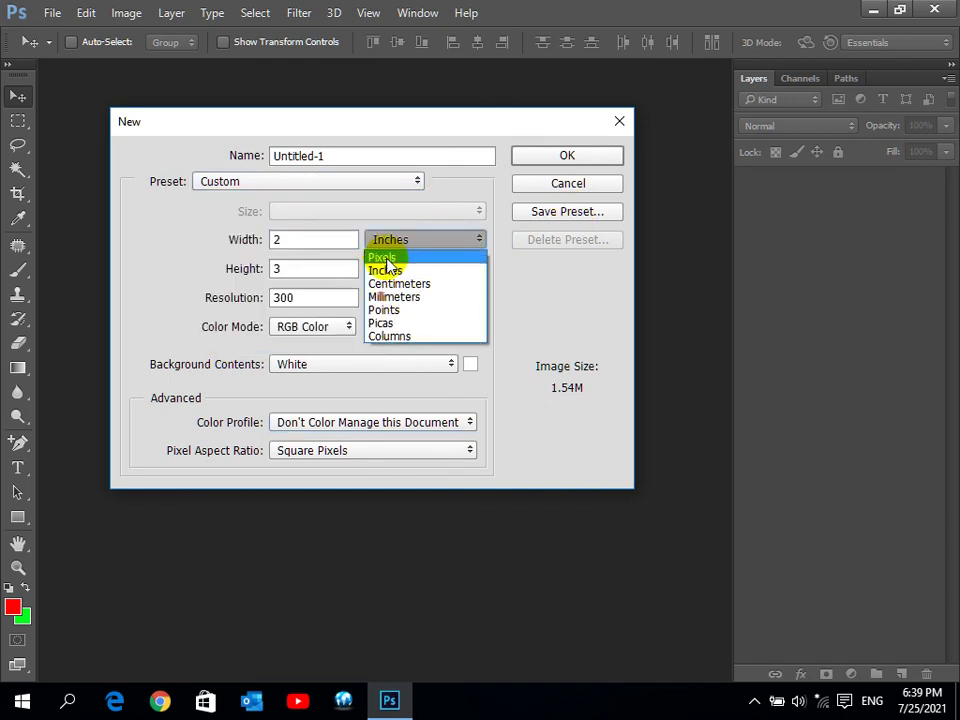
left_click(382, 257)
double_click(311, 240)
type("500")
double_click(305, 268)
type("500")
double_click(306, 297)
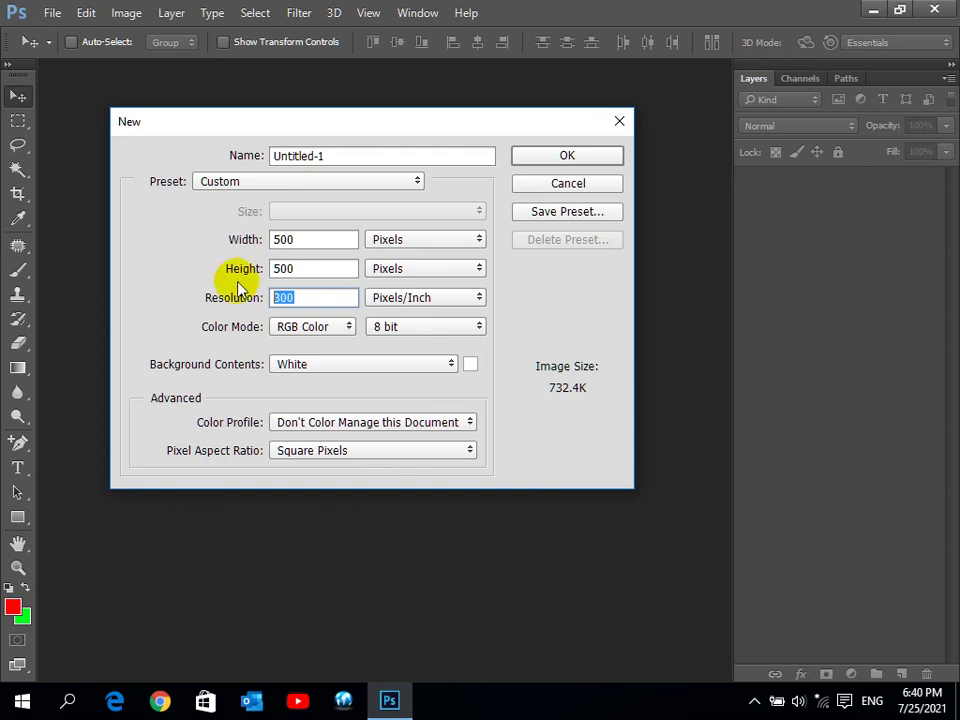
Choose CMYK Color mode, a Transparent background and Don't Color Manage this Document
left_click(320, 327)
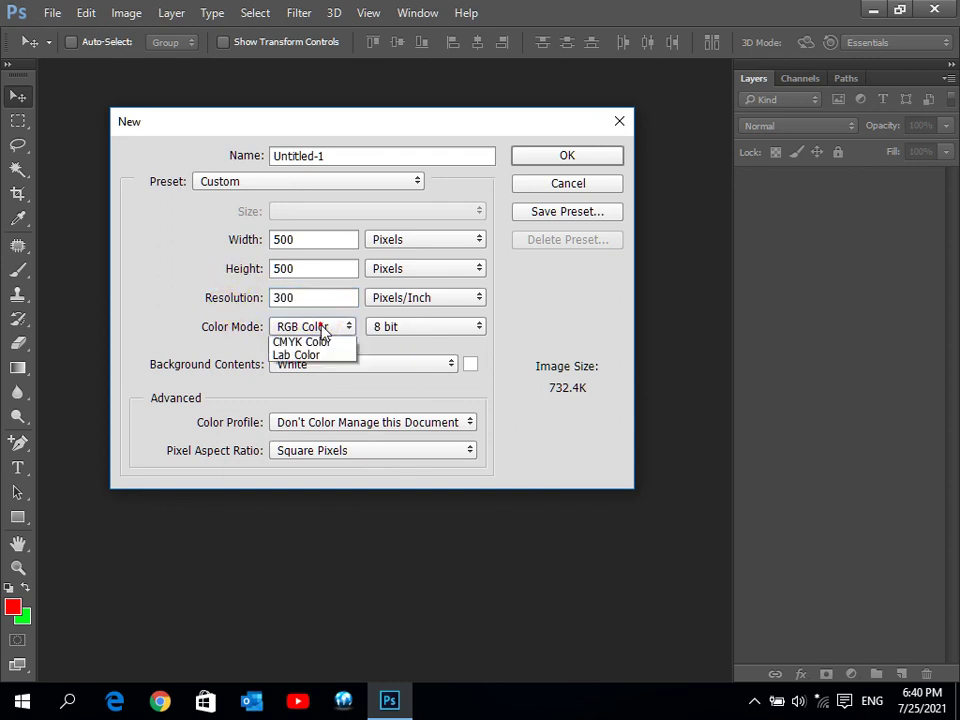
left_click(291, 383)
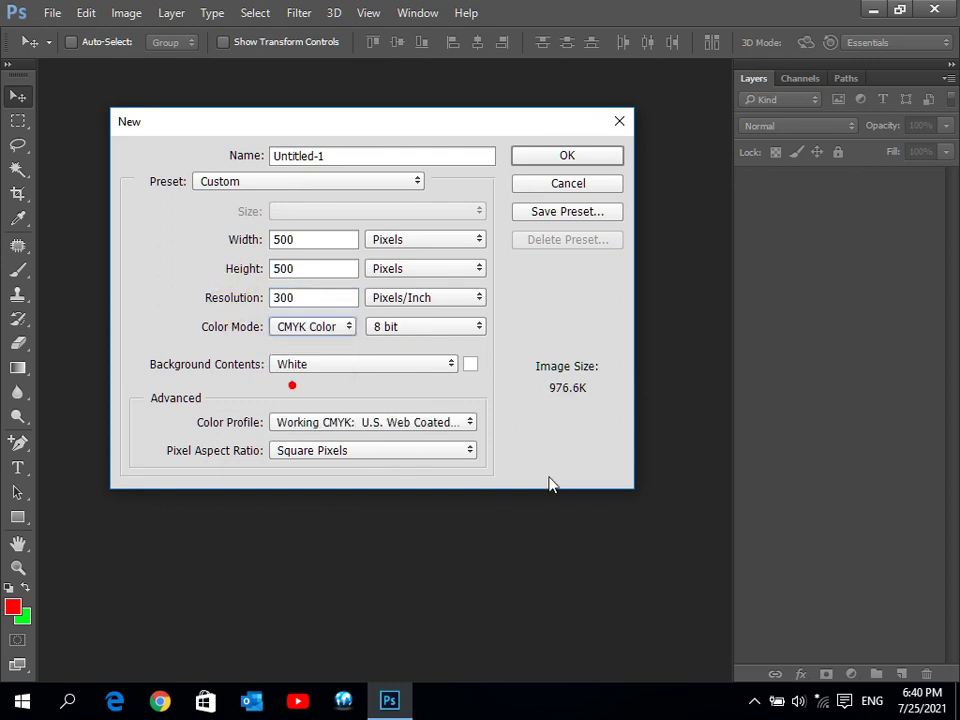
left_click(366, 366)
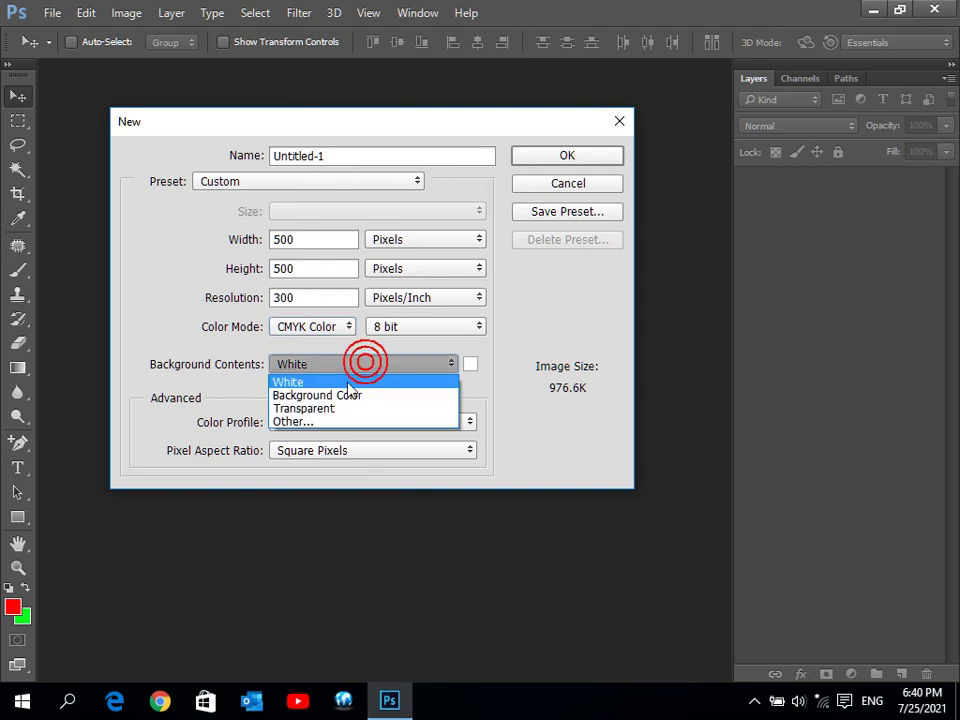
left_click(316, 410)
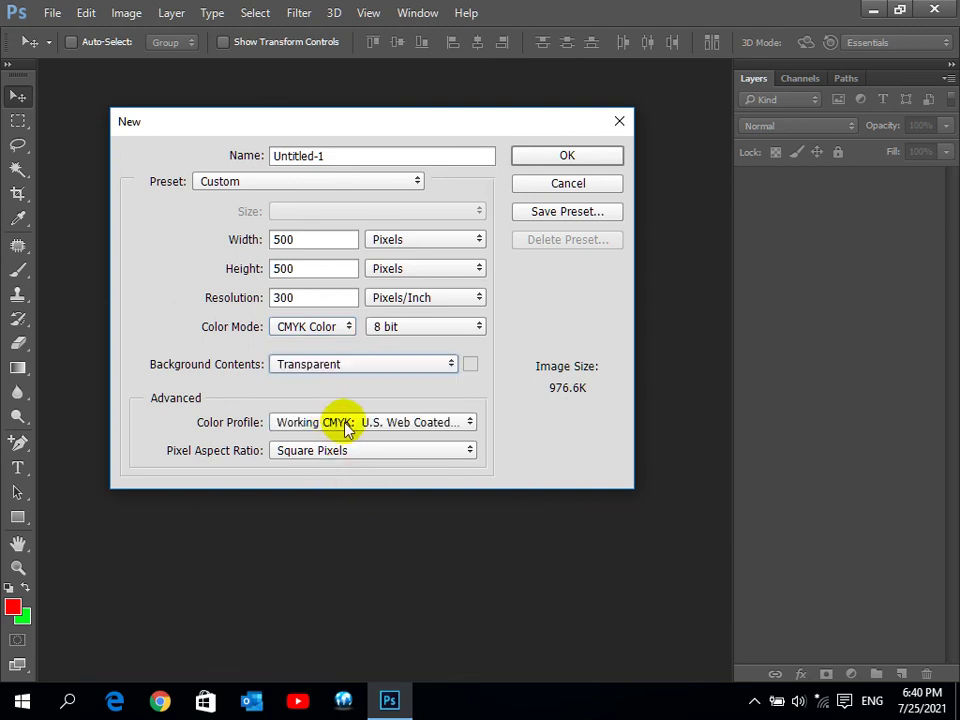
left_click(333, 422)
left_click(300, 77)
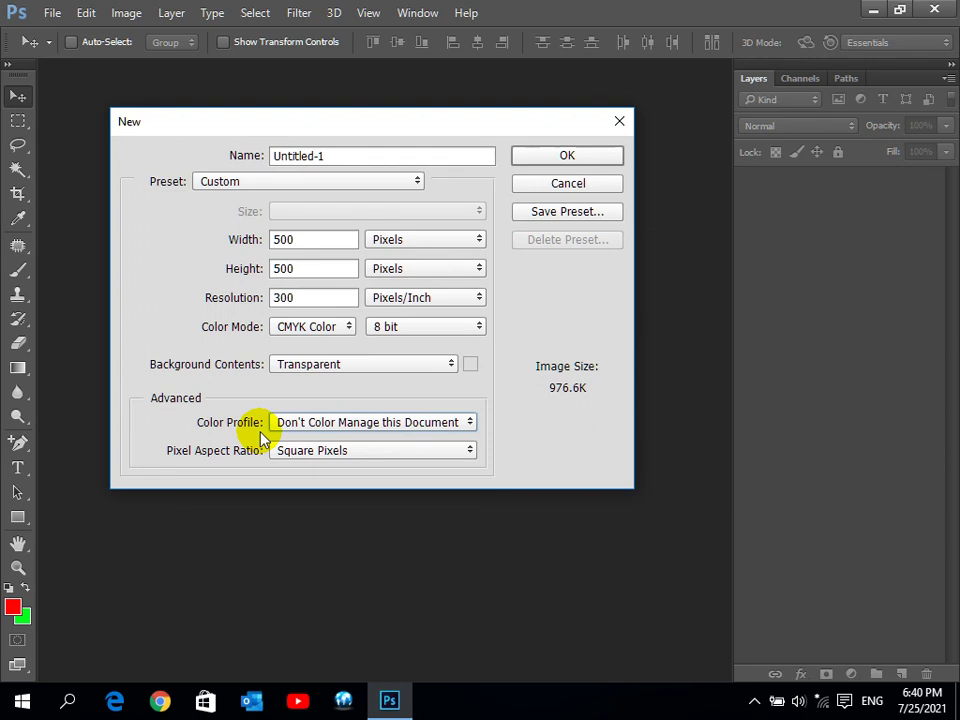
Save the current new-document settings as a preset named 'My Setting'
left_click(562, 213)
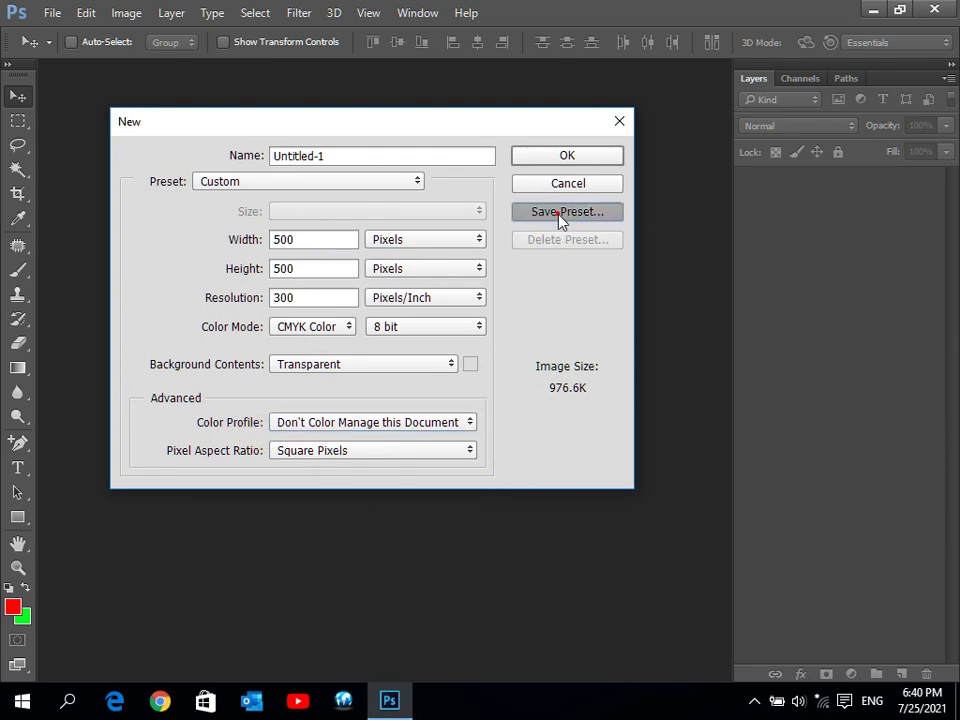
type("My Settings")
key("BackSpace")
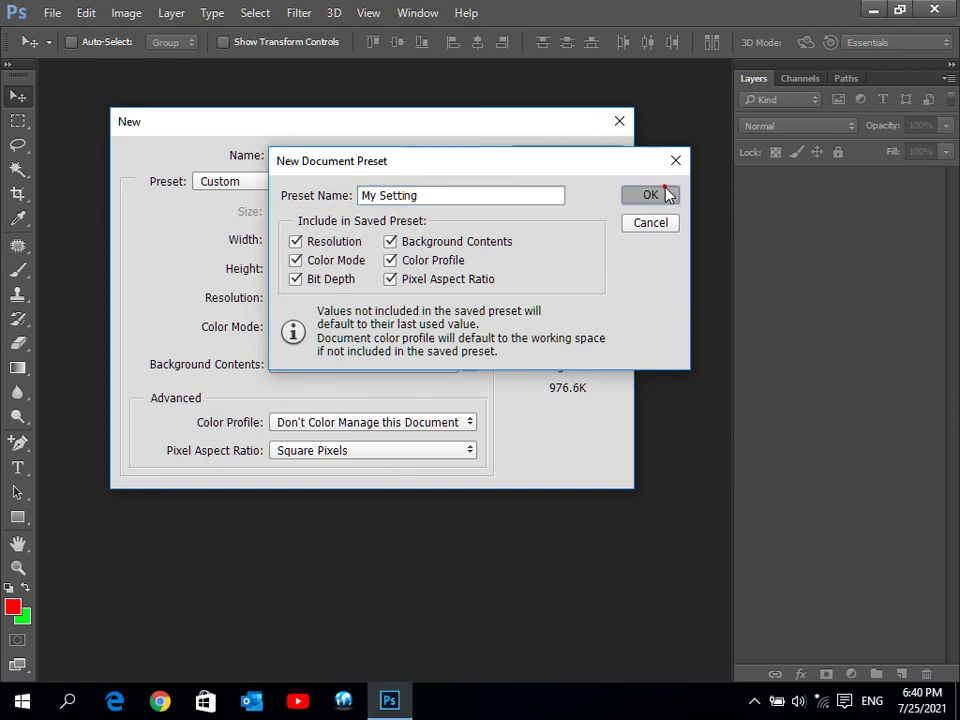
left_click(664, 195)
left_click(595, 187)
Create a Default Photoshop Size document, then close it
left_click(50, 13)
left_click(64, 33)
left_click(373, 183)
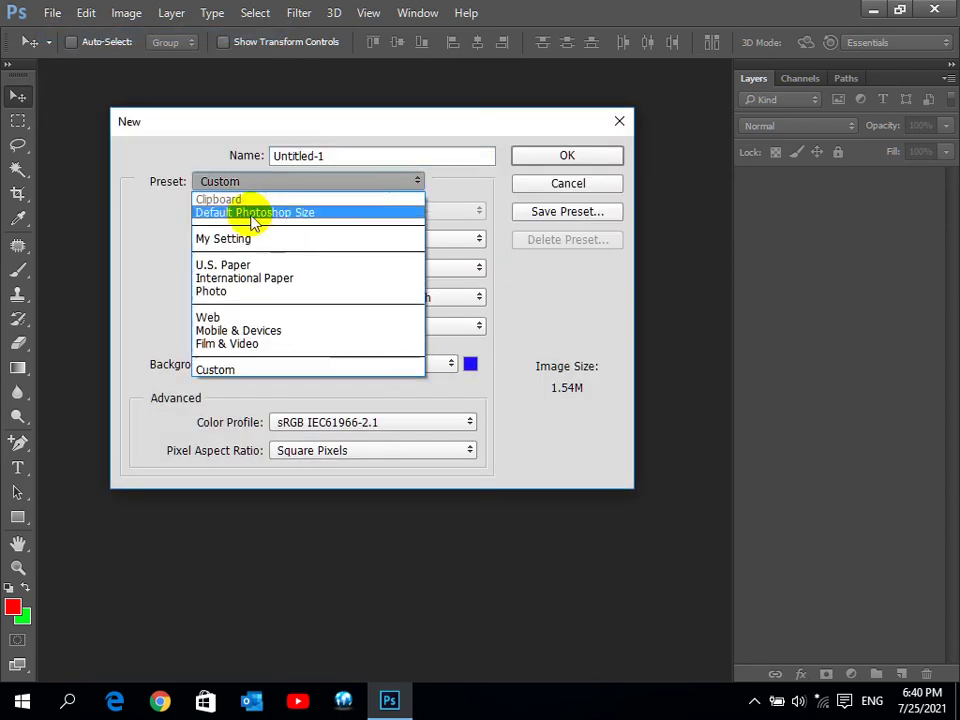
left_click(246, 212)
left_click(545, 158)
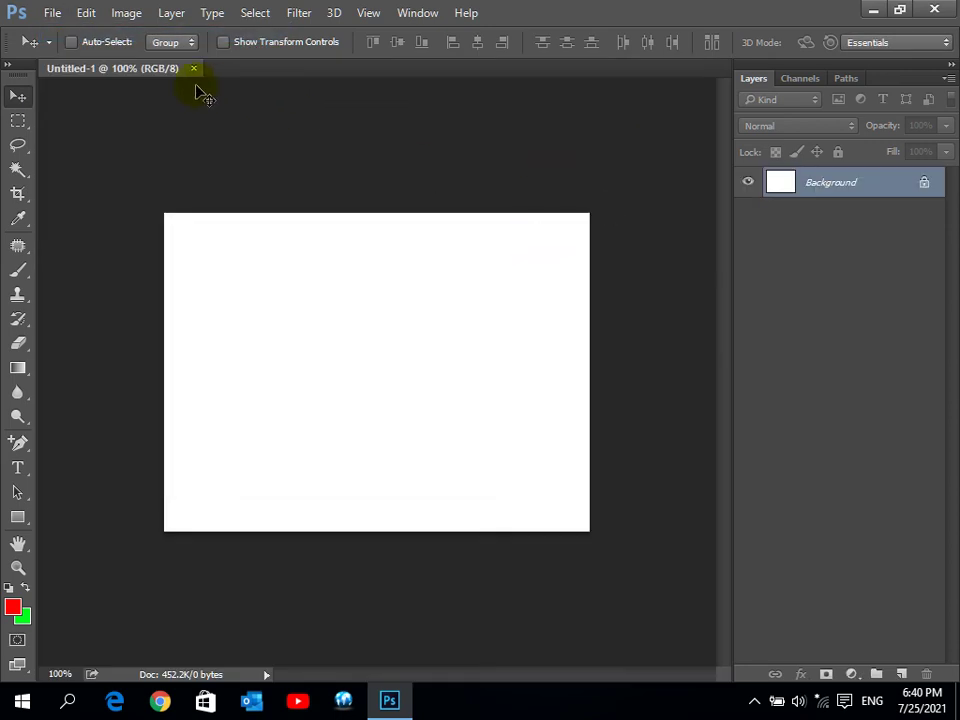
left_click(194, 69)
Select the My Setting preset in the New dialog and delete it
left_click(52, 13)
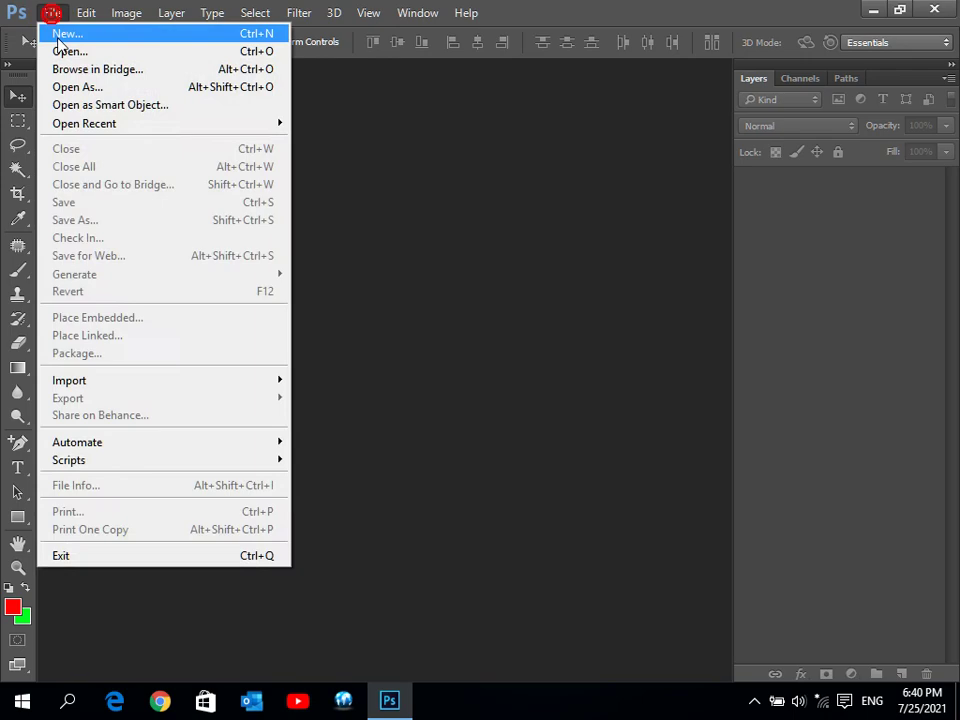
left_click(345, 182)
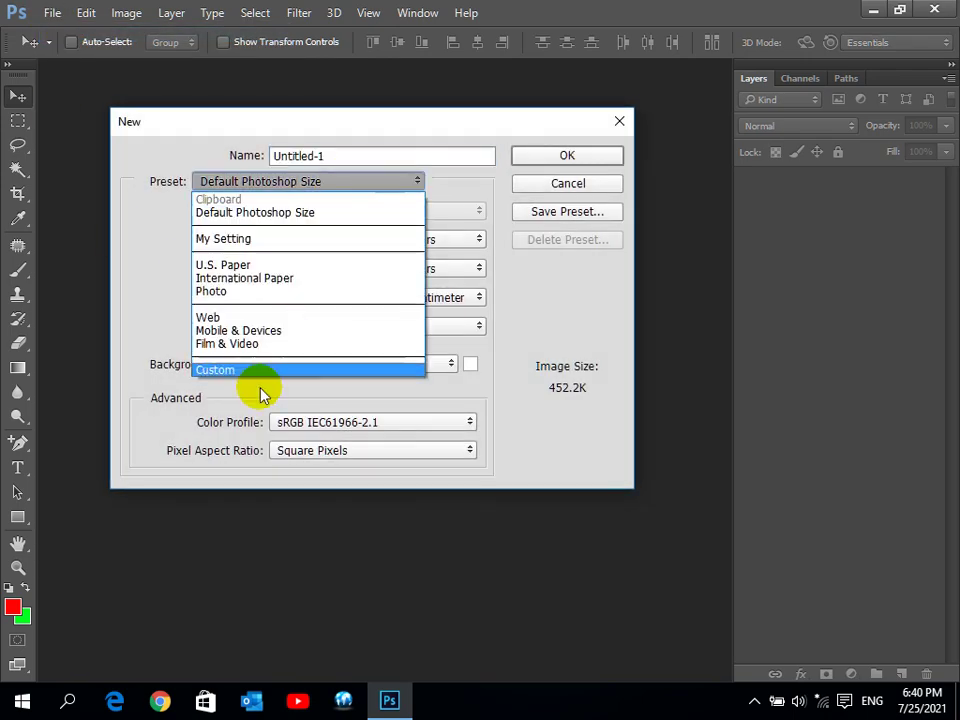
left_click(233, 240)
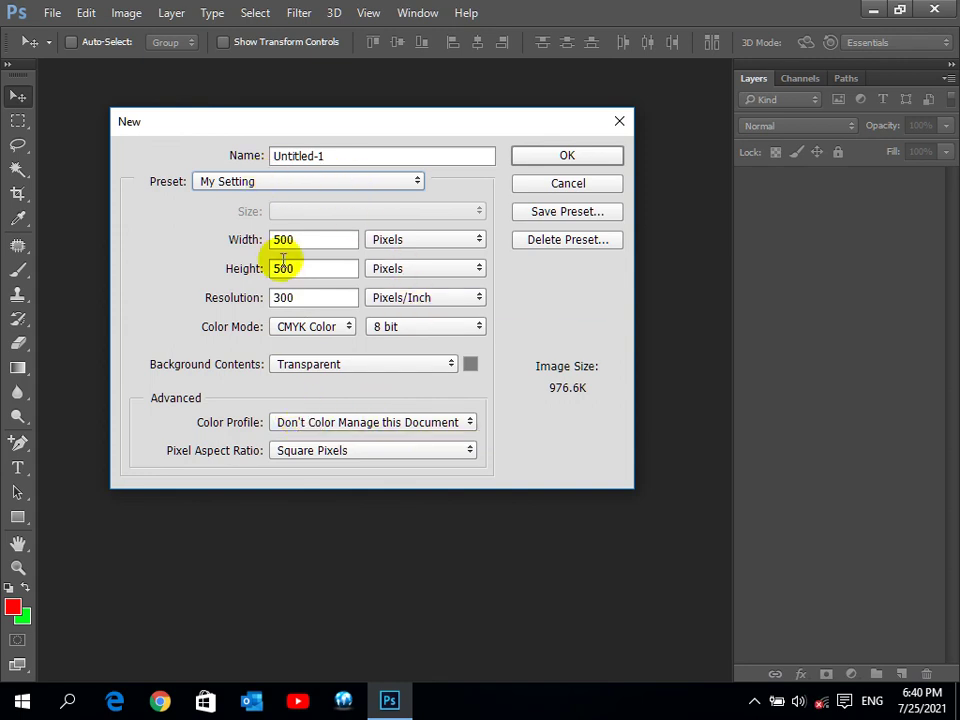
left_click(563, 243)
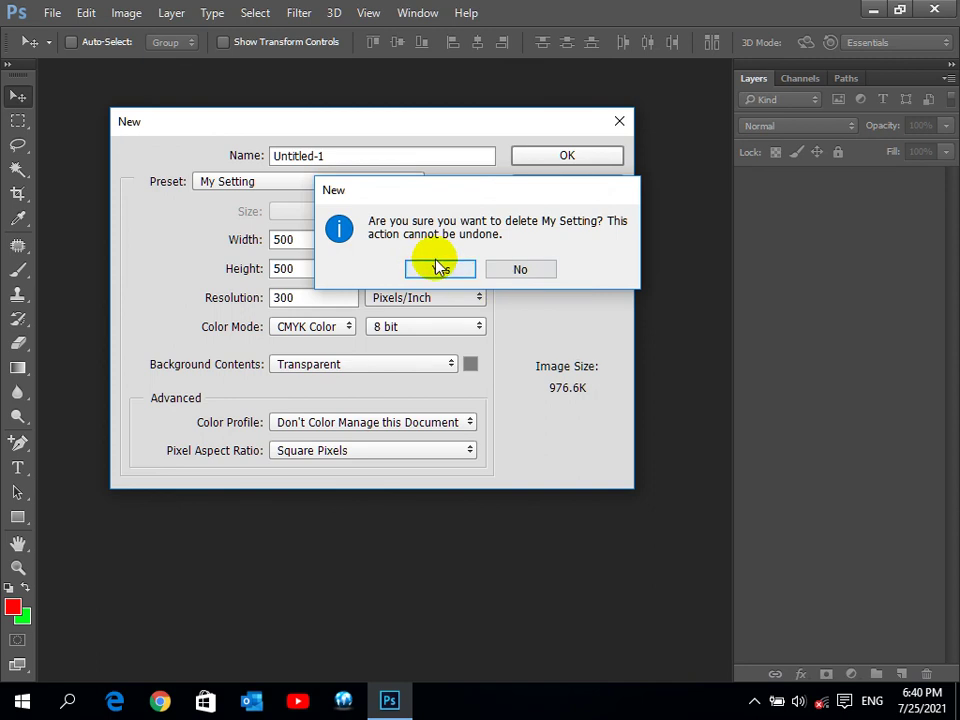
left_click(440, 268)
Create the transparent 500×500 CMYK document with Custom settings, then close it
left_click(244, 183)
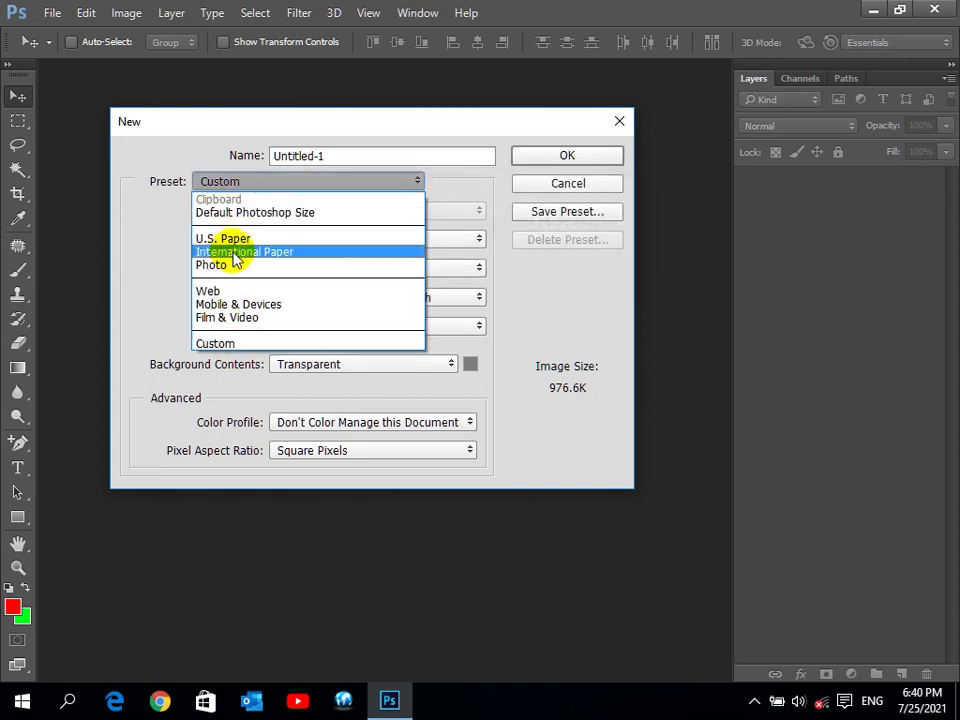
left_click(255, 203)
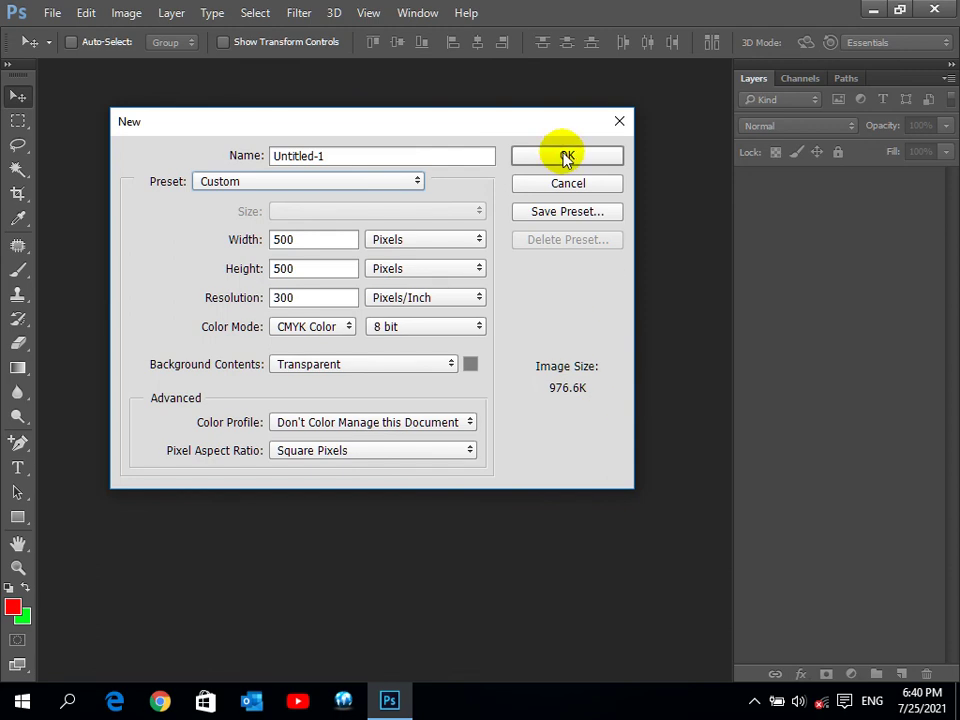
left_click(566, 156)
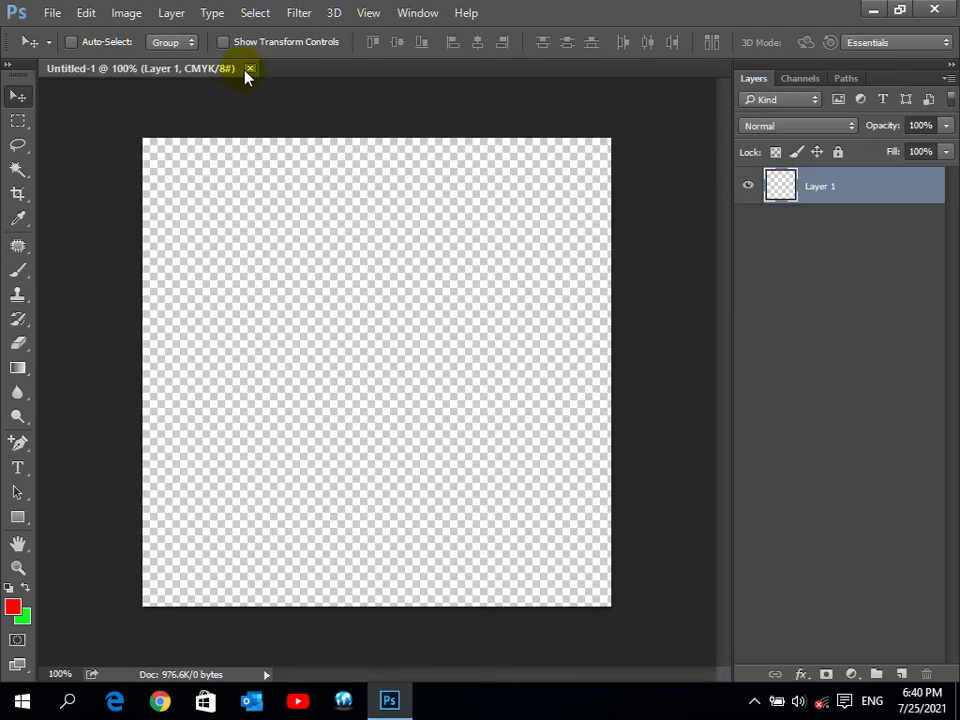
left_click(249, 68)
Reset colours to default black and white, try the Marquee and Lasso tools, and open the File menu
left_click(9, 588)
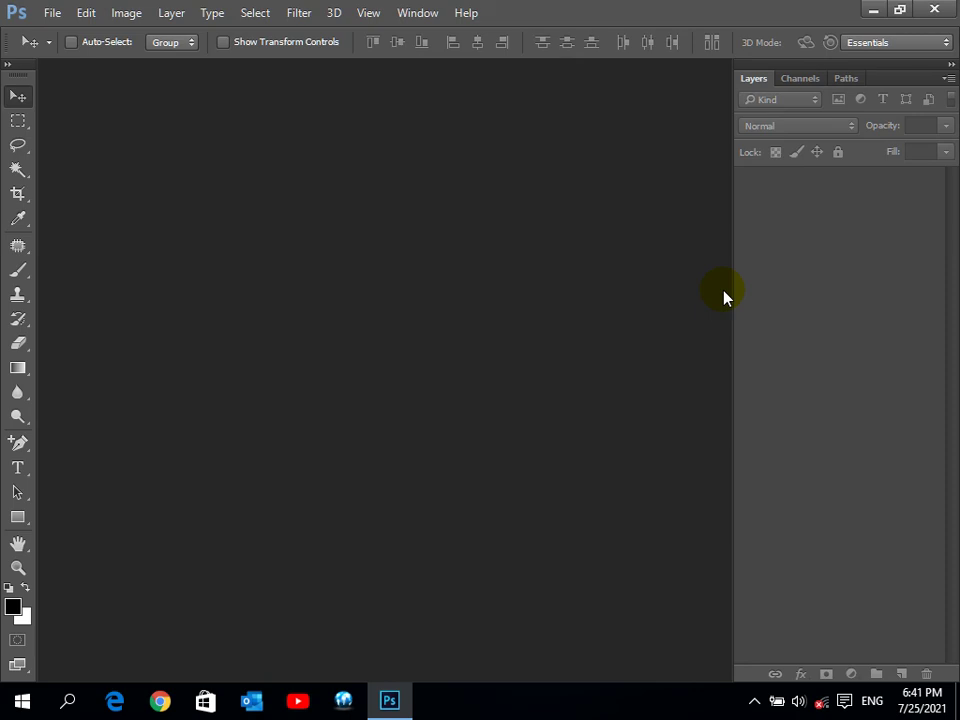
left_click(17, 120)
left_click(17, 145)
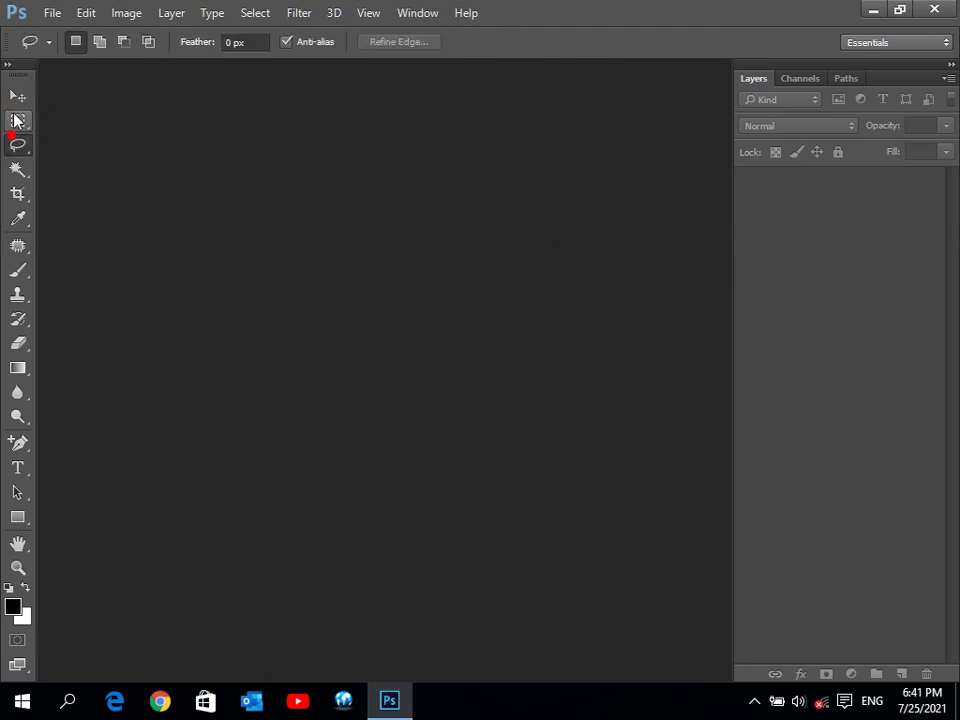
left_click(17, 96)
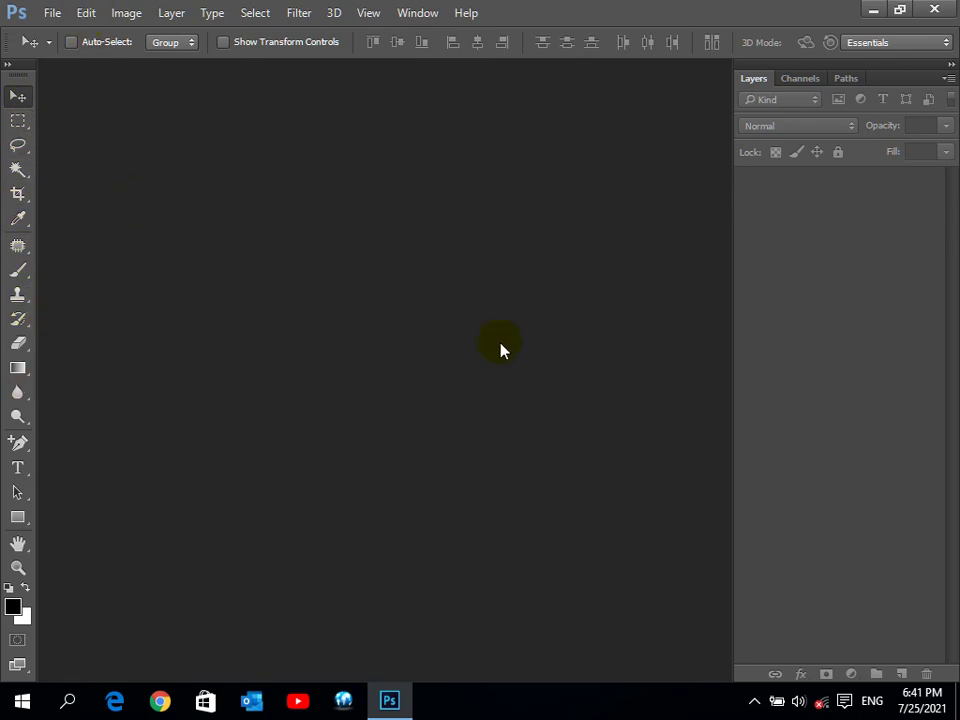
left_click(50, 12)
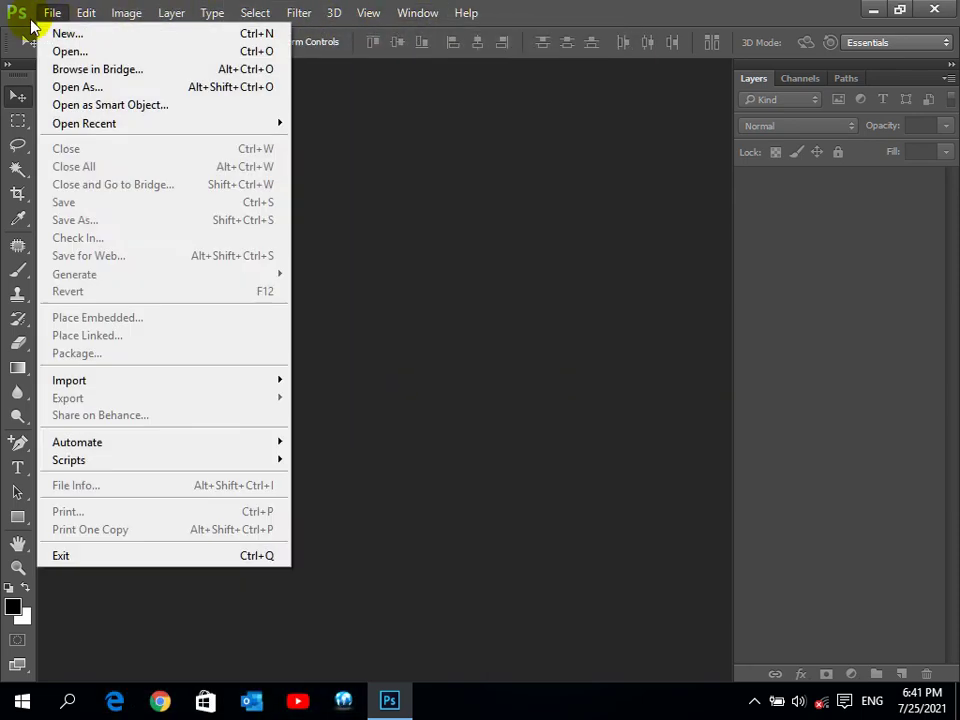
Dismiss the File menu, cycle Marquee and Lasso back to Move, then quit Photoshop
left_click(623, 244)
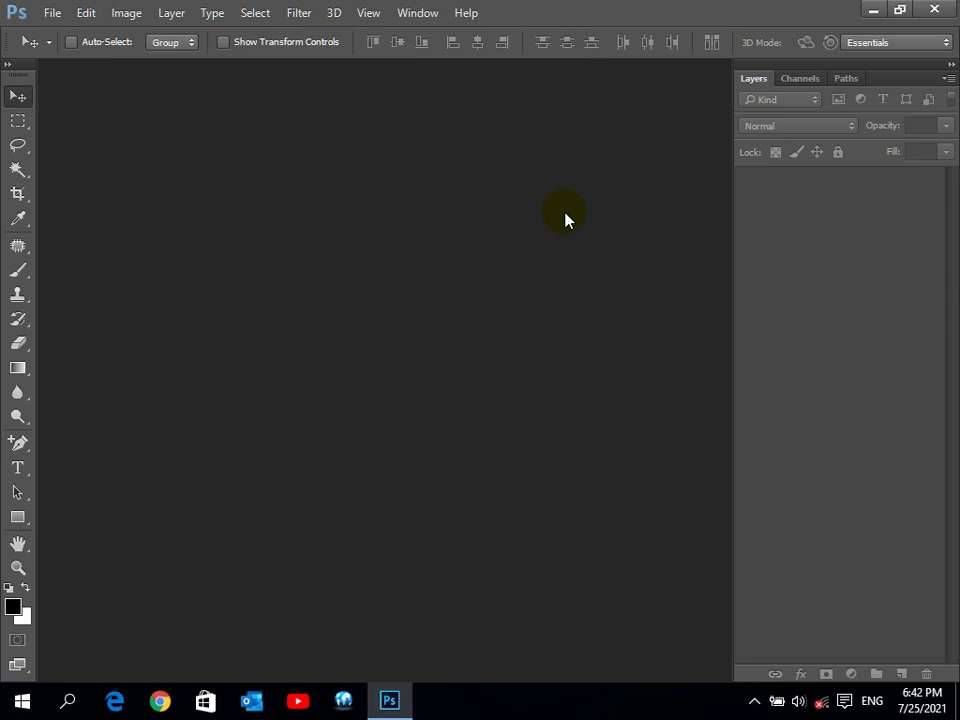
left_click(17, 121)
left_click(18, 146)
left_click(17, 121)
left_click(18, 96)
left_click(932, 9)
right_click(377, 131)
left_click(439, 188)
right_click(345, 146)
left_click(404, 201)
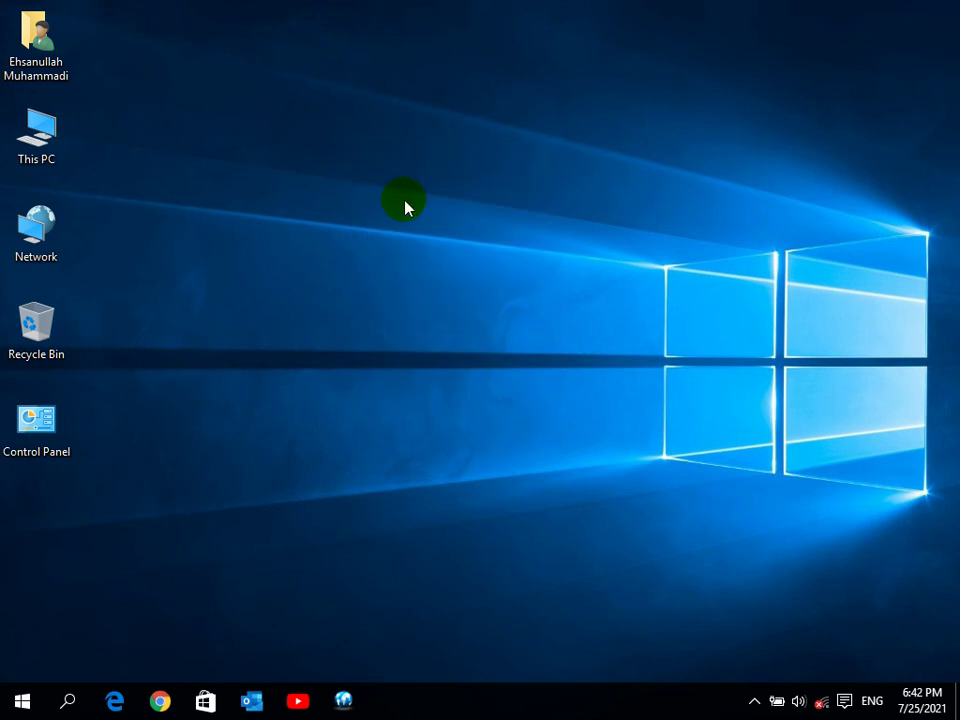